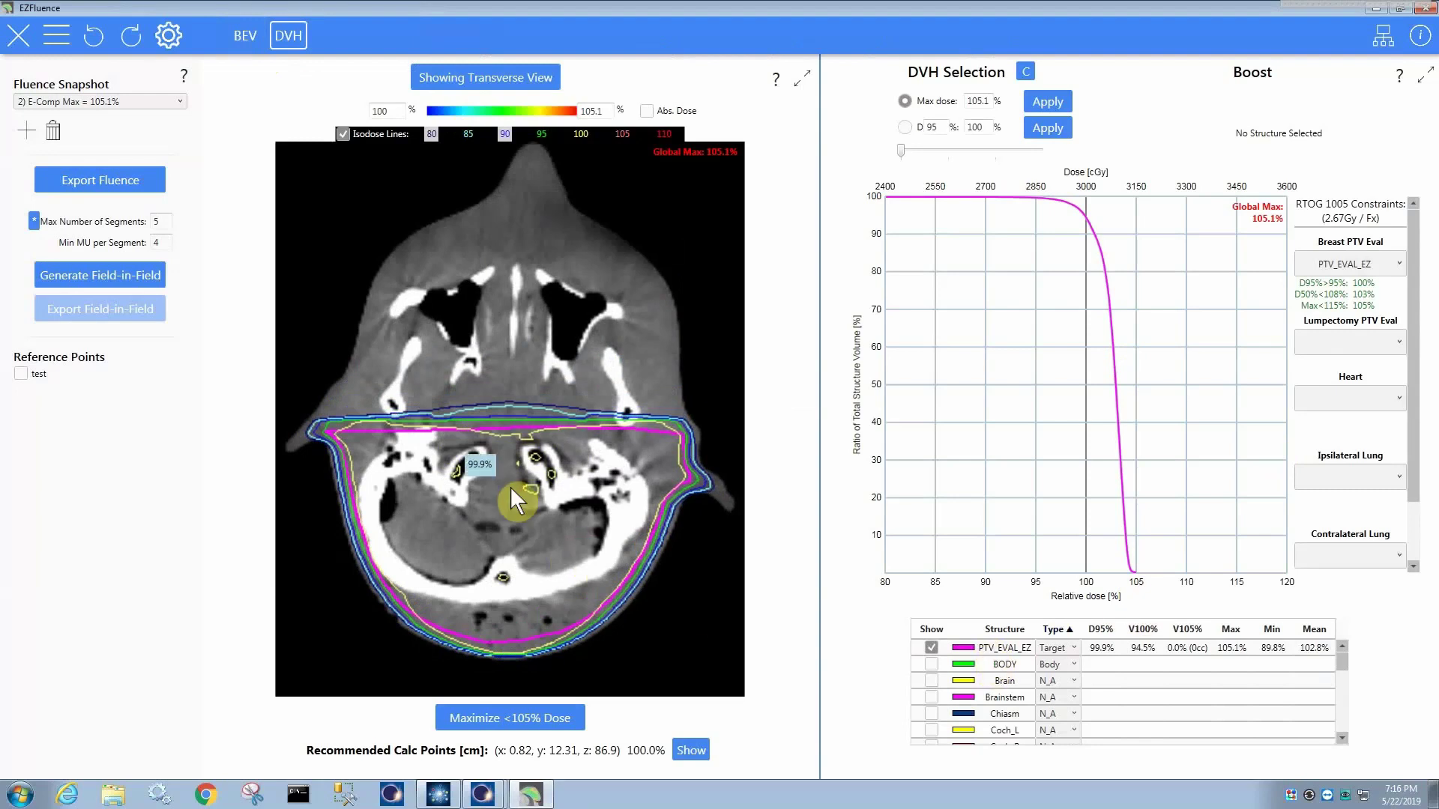
- Generate a field-in-field plan from the E-Comp fluence, using the Lock Jaws option for jaw movement
{"action": "scroll", "coordinate": [509, 487], "scroll_direction": "down", "scroll_amount": 1}
{"action": "left_click", "coordinate": [244, 37]}
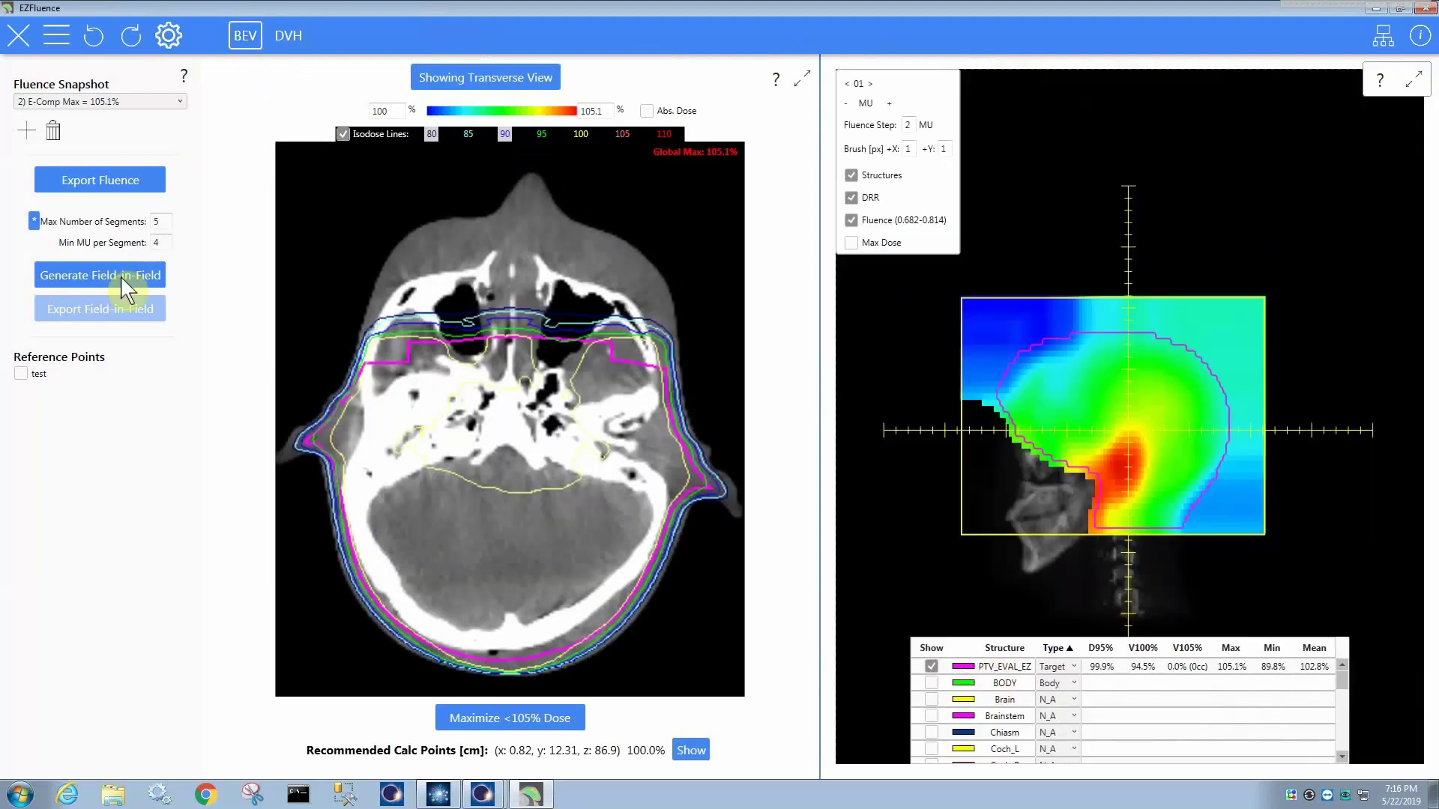
{"action": "left_click", "coordinate": [121, 277]}
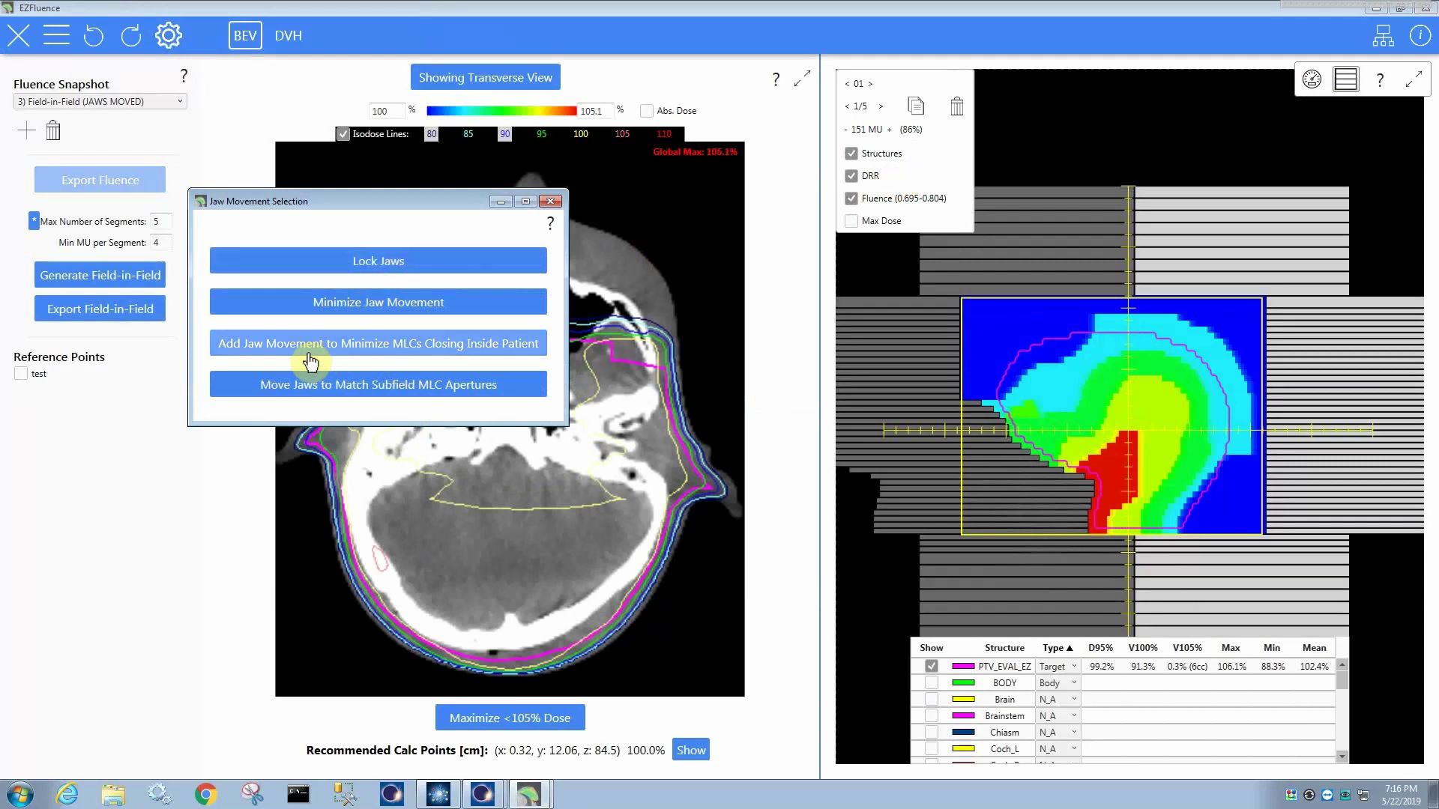
{"action": "left_click", "coordinate": [402, 261]}
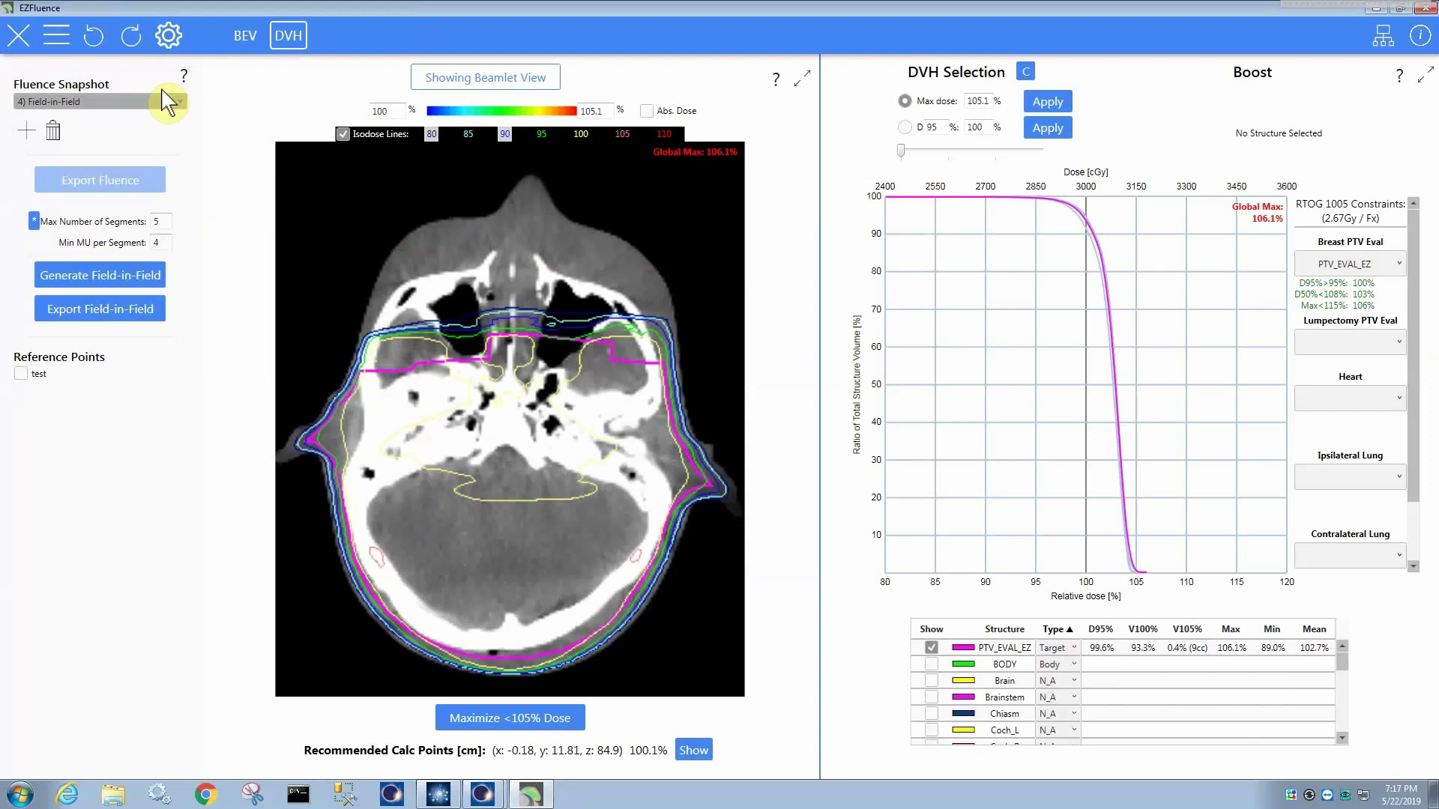
- Compare the Field-in-Field (JAWS MOVED) and Field-in-Field snapshots, and view field 01's second segment in the beam's eye view
{"action": "left_click", "coordinate": [142, 102]}
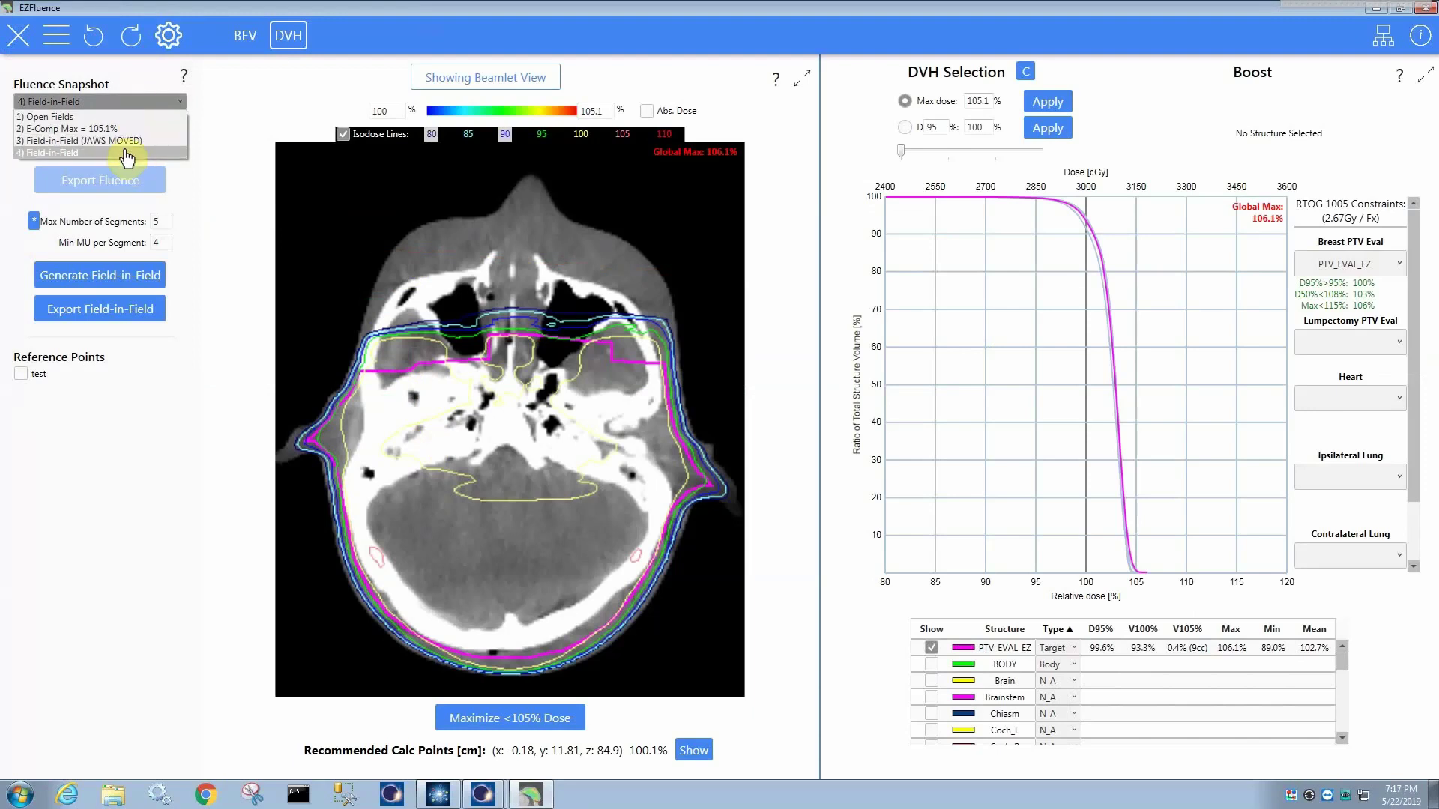
{"action": "left_click", "coordinate": [124, 141]}
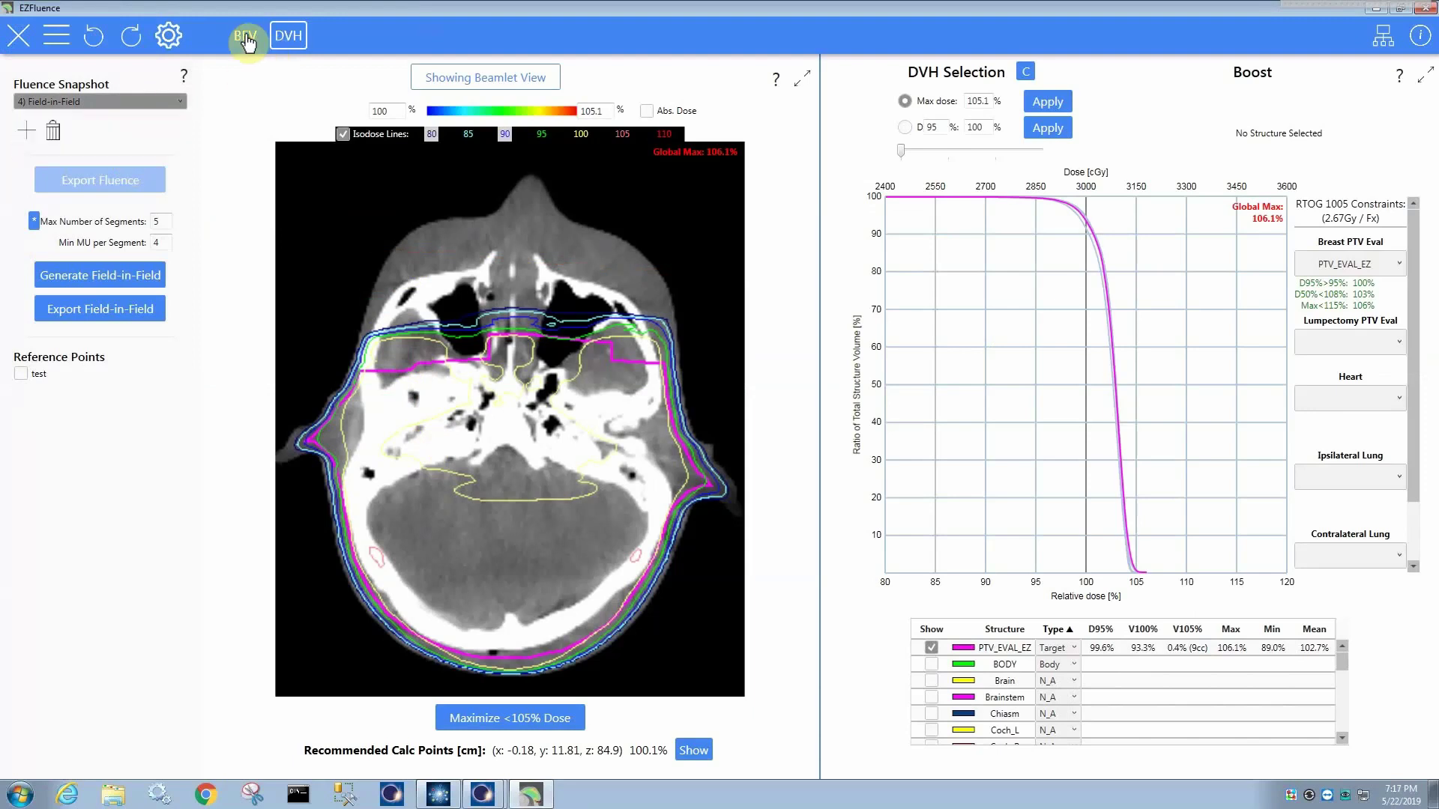
{"action": "left_click", "coordinate": [247, 37]}
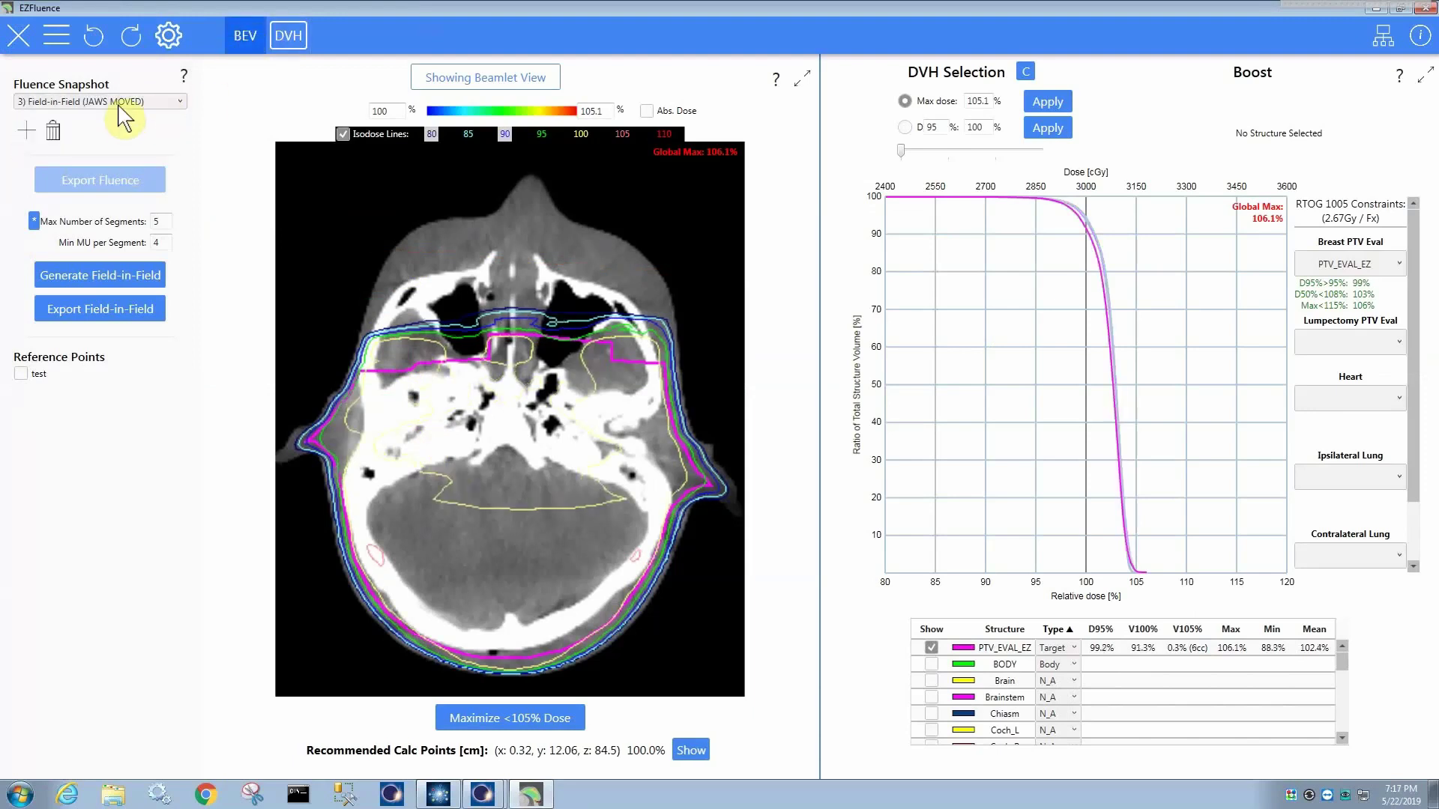
{"action": "left_click", "coordinate": [117, 105]}
{"action": "left_click", "coordinate": [110, 150]}
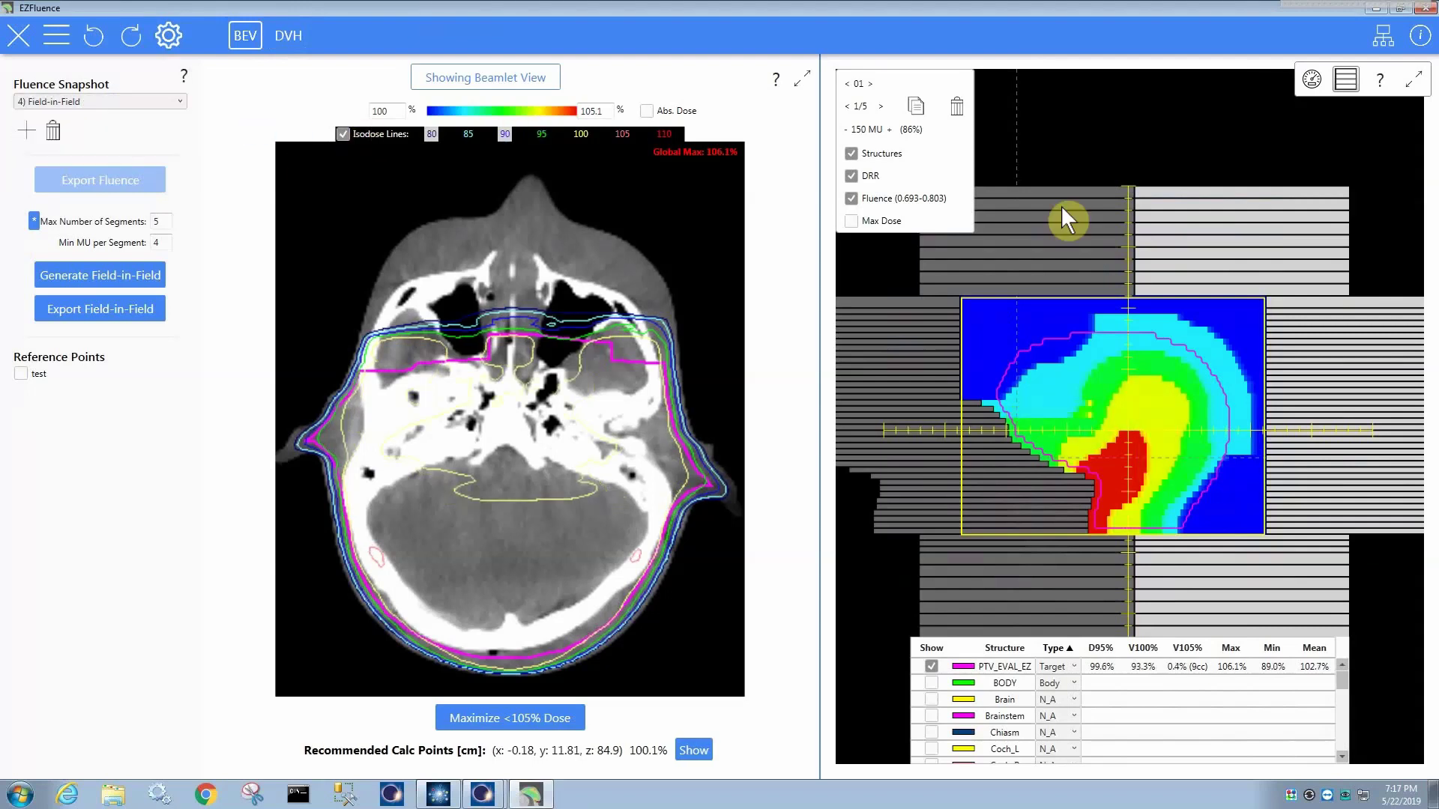
{"action": "left_click", "coordinate": [878, 107]}
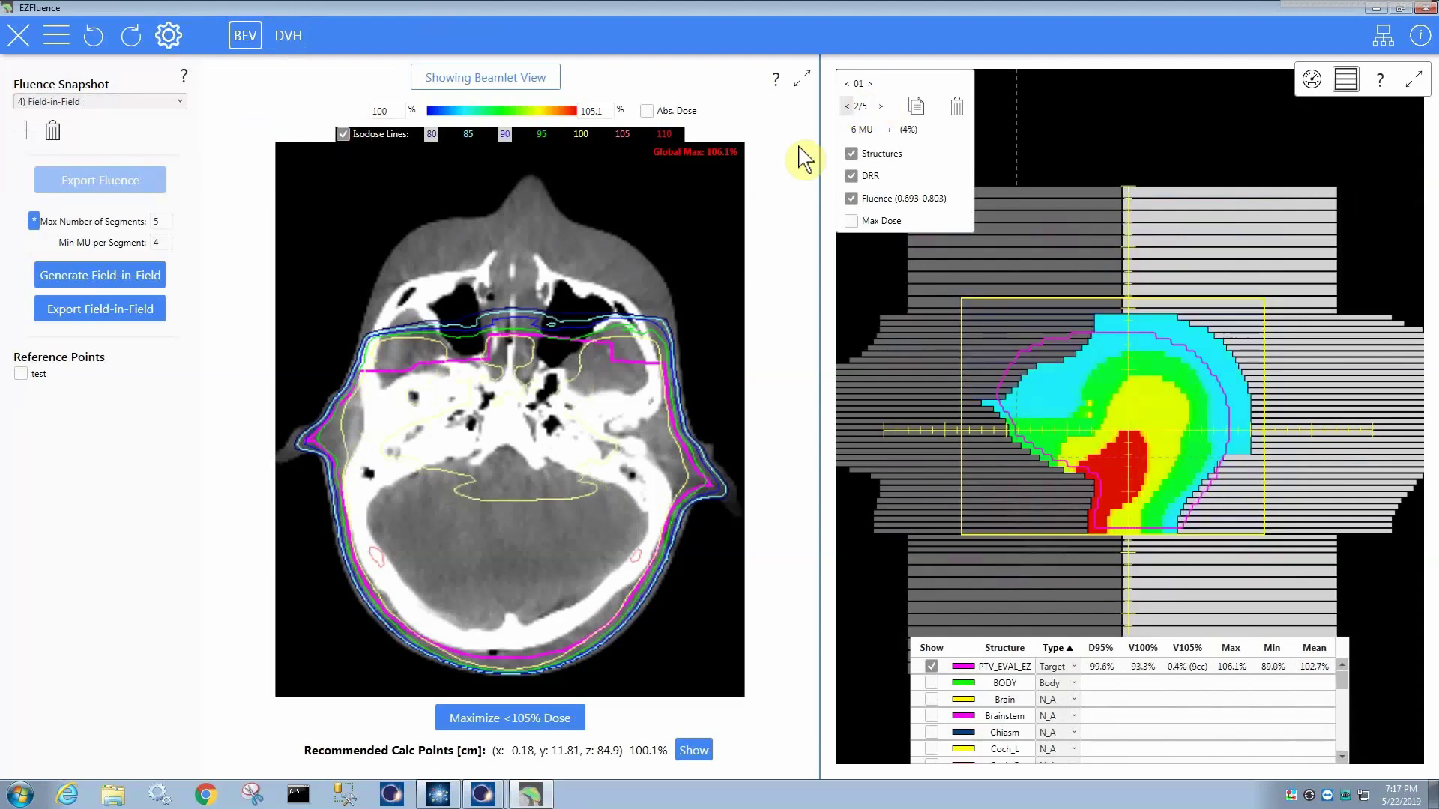
- Compare the dose-volume histograms of the Field-in-Field (JAWS MOVED) and Field-in-Field snapshots
{"action": "left_click", "coordinate": [289, 36]}
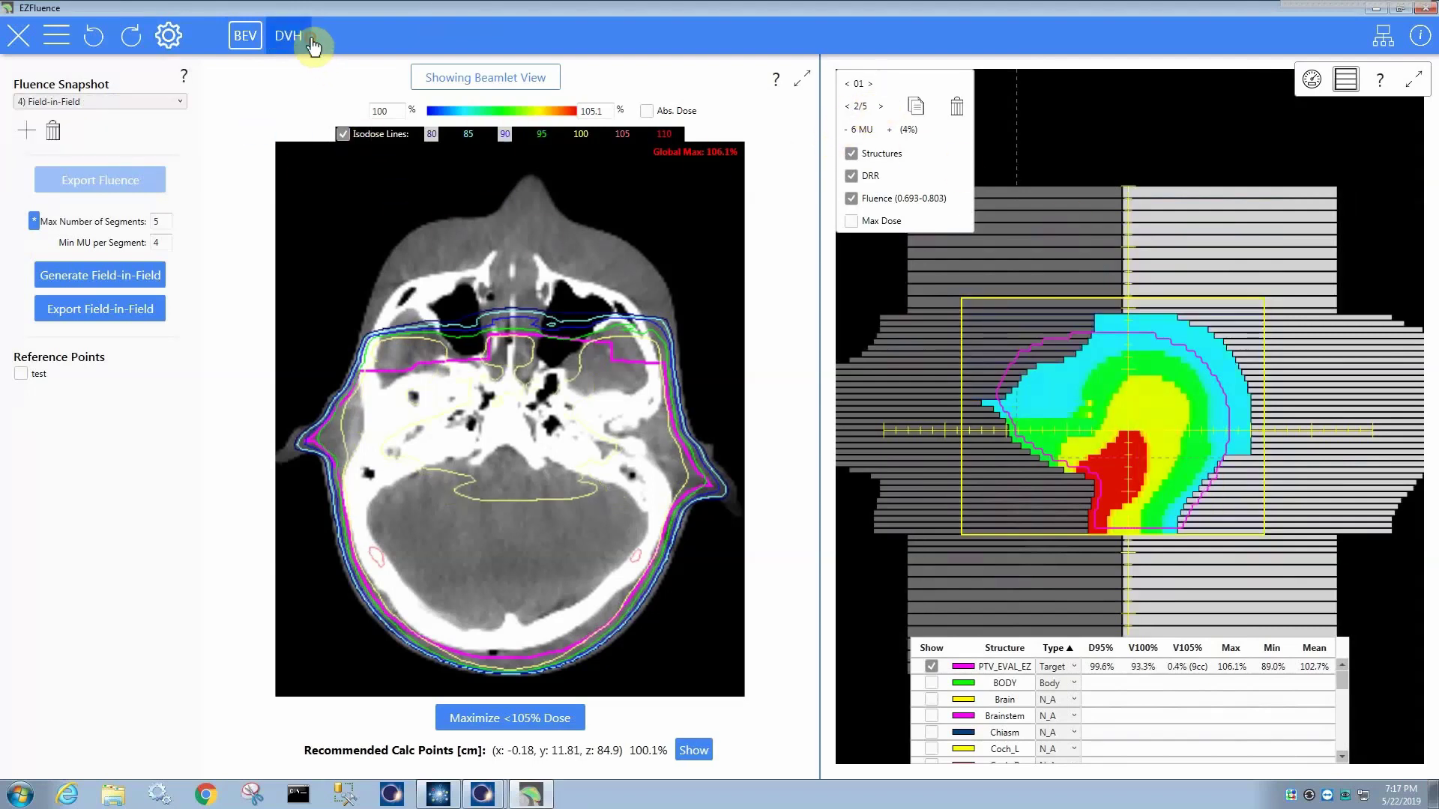
{"action": "left_click", "coordinate": [121, 103]}
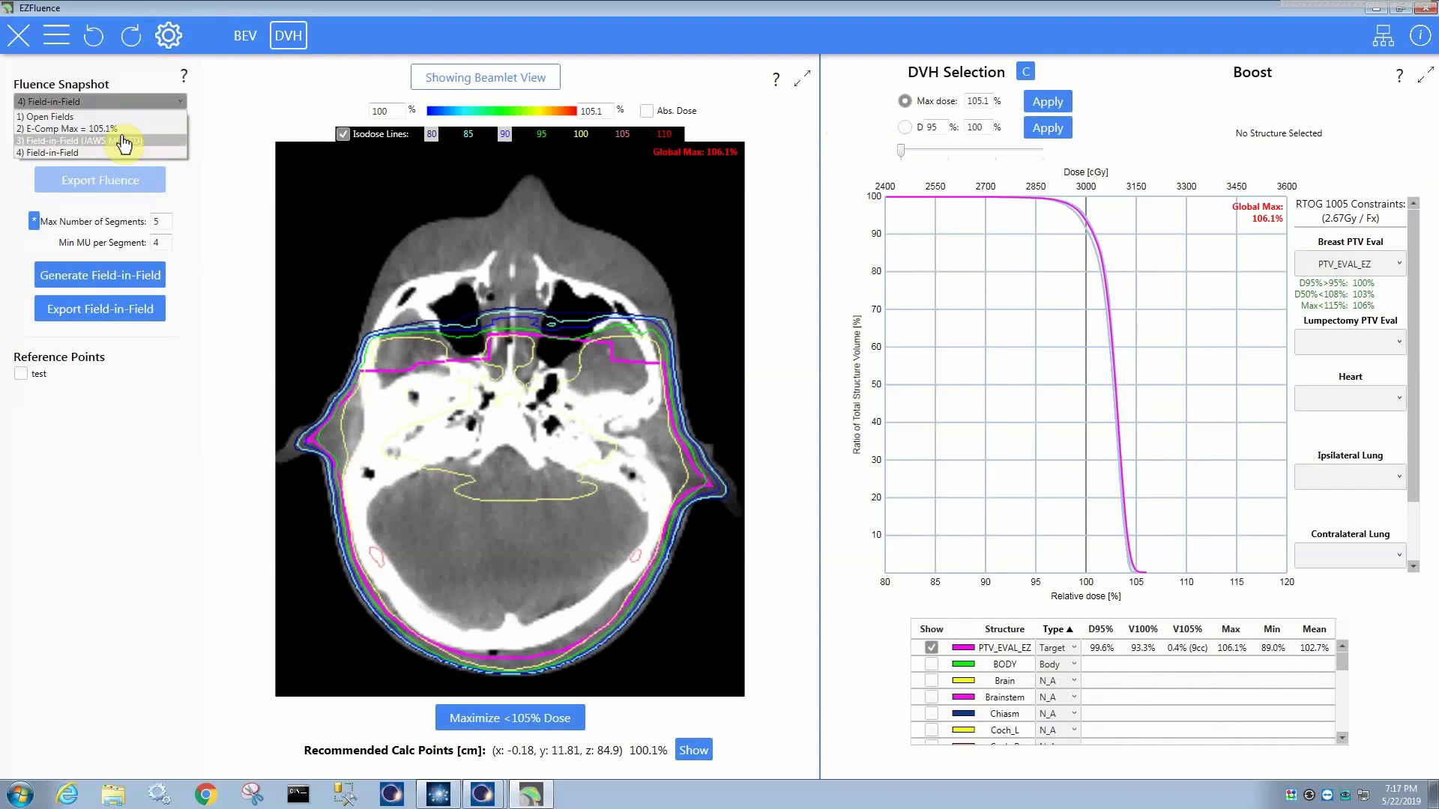
{"action": "left_click", "coordinate": [122, 142]}
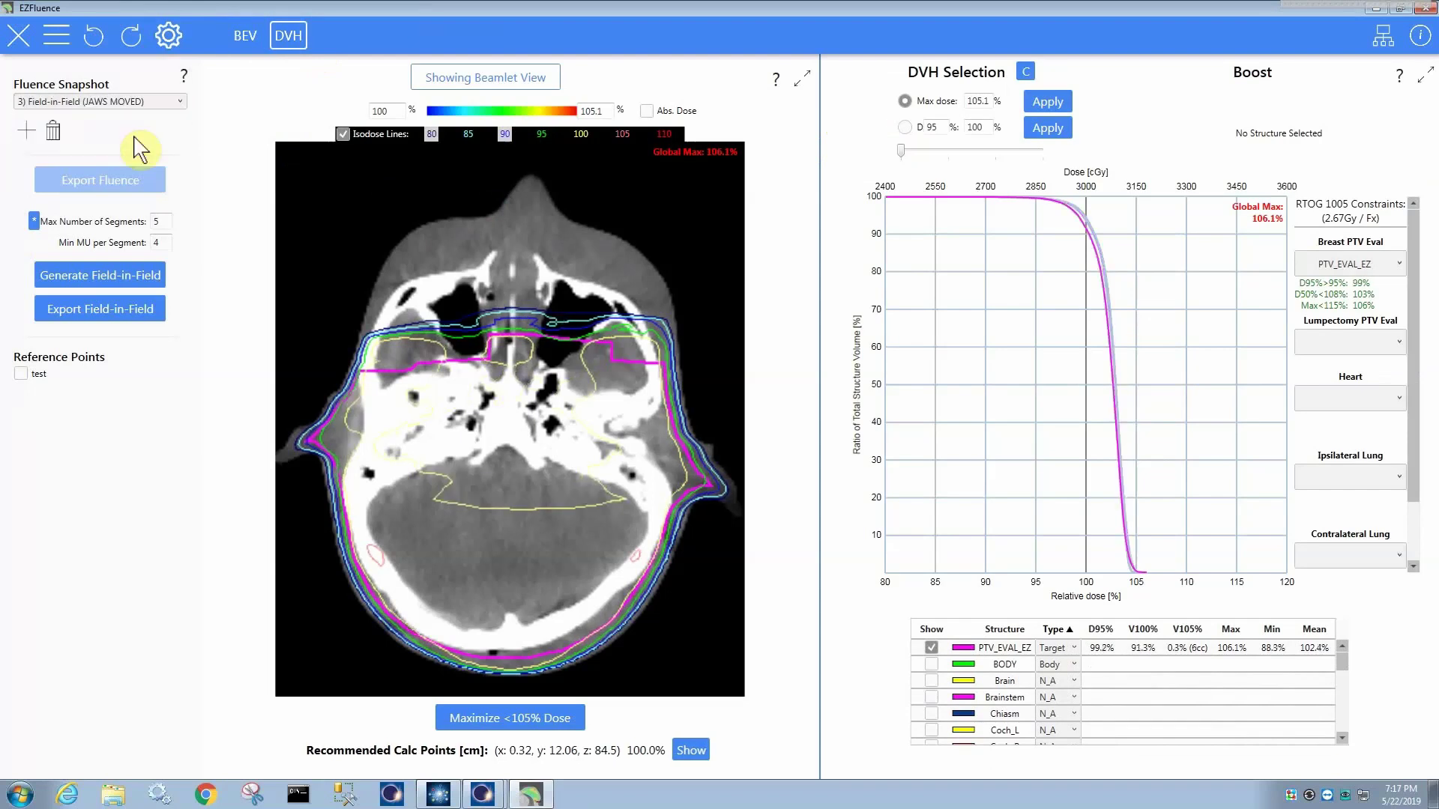
{"action": "key", "text": "Down"}
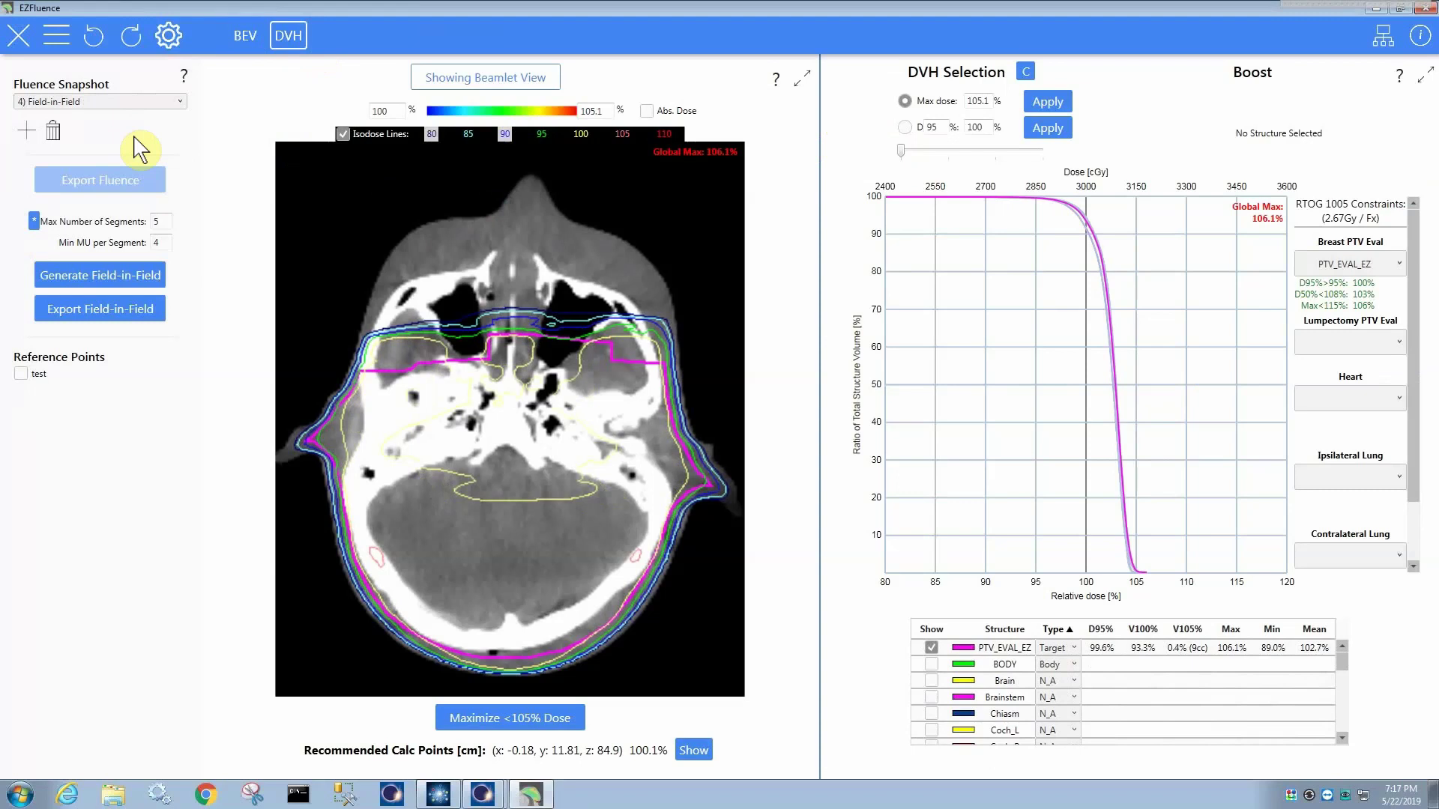
- Step through the segments of field 02 in the beam's eye view up to the fifth segment
{"action": "left_click", "coordinate": [245, 35]}
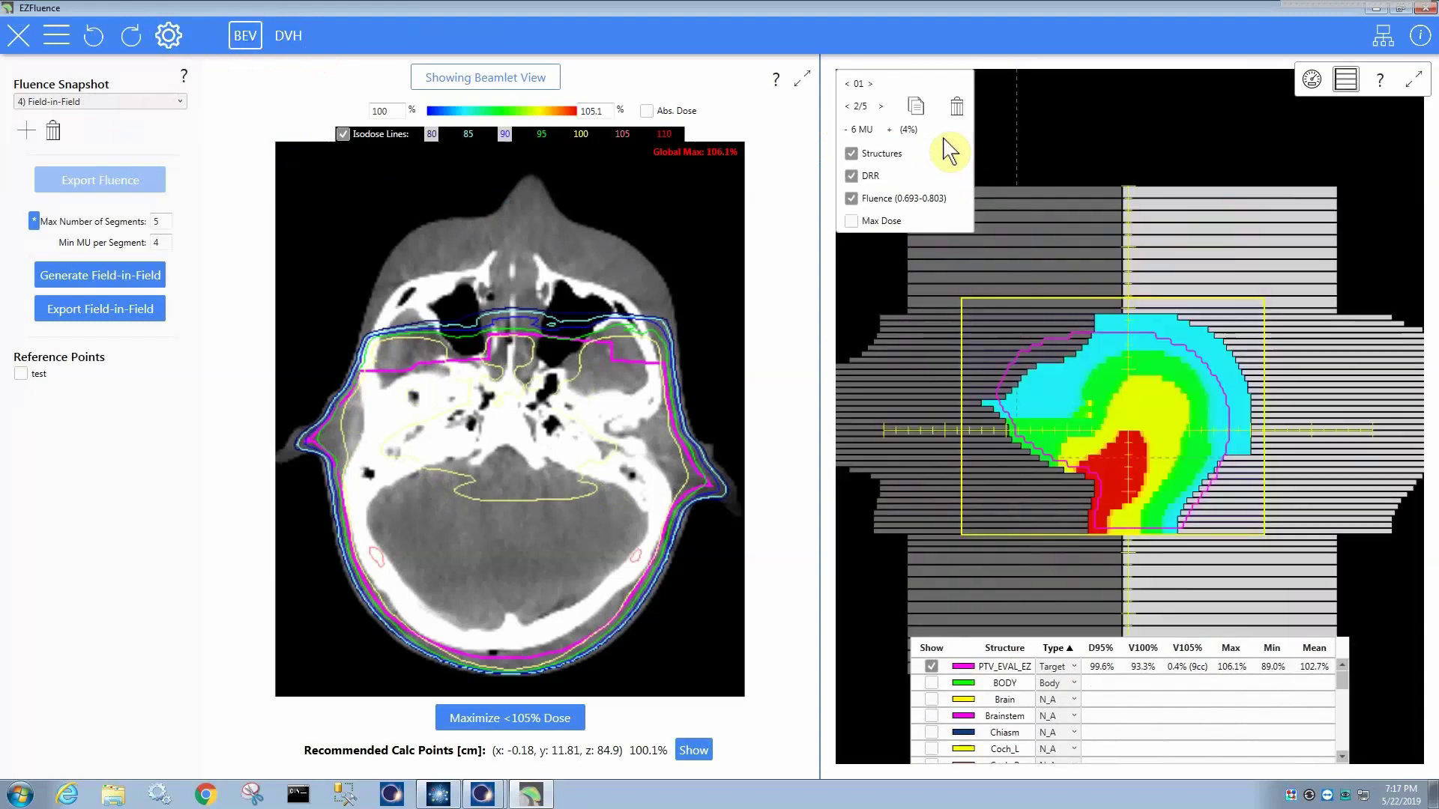
{"action": "left_click", "coordinate": [880, 109]}
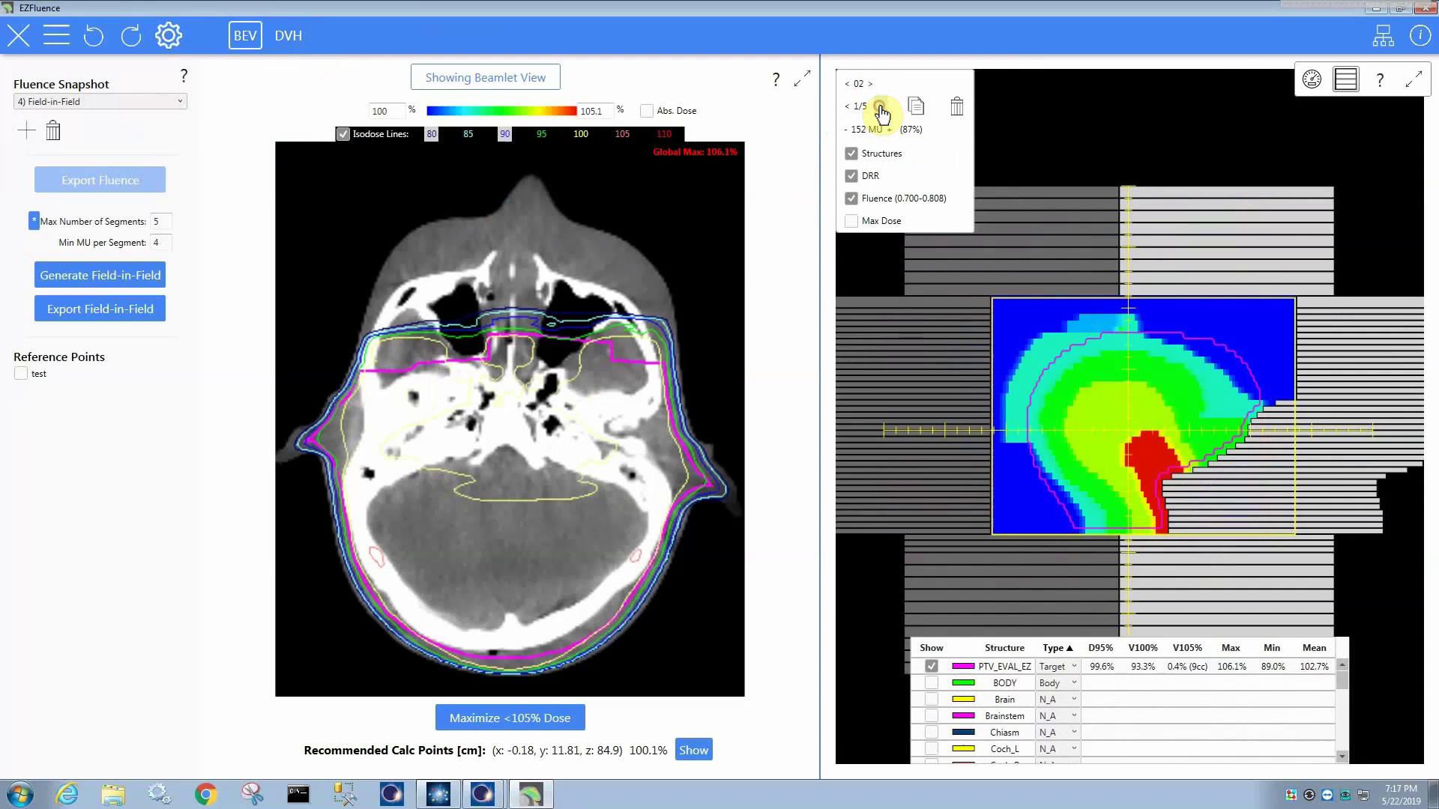
{"action": "left_click", "coordinate": [880, 109]}
{"action": "left_click", "coordinate": [880, 109]}
{"action": "left_click", "coordinate": [881, 109]}
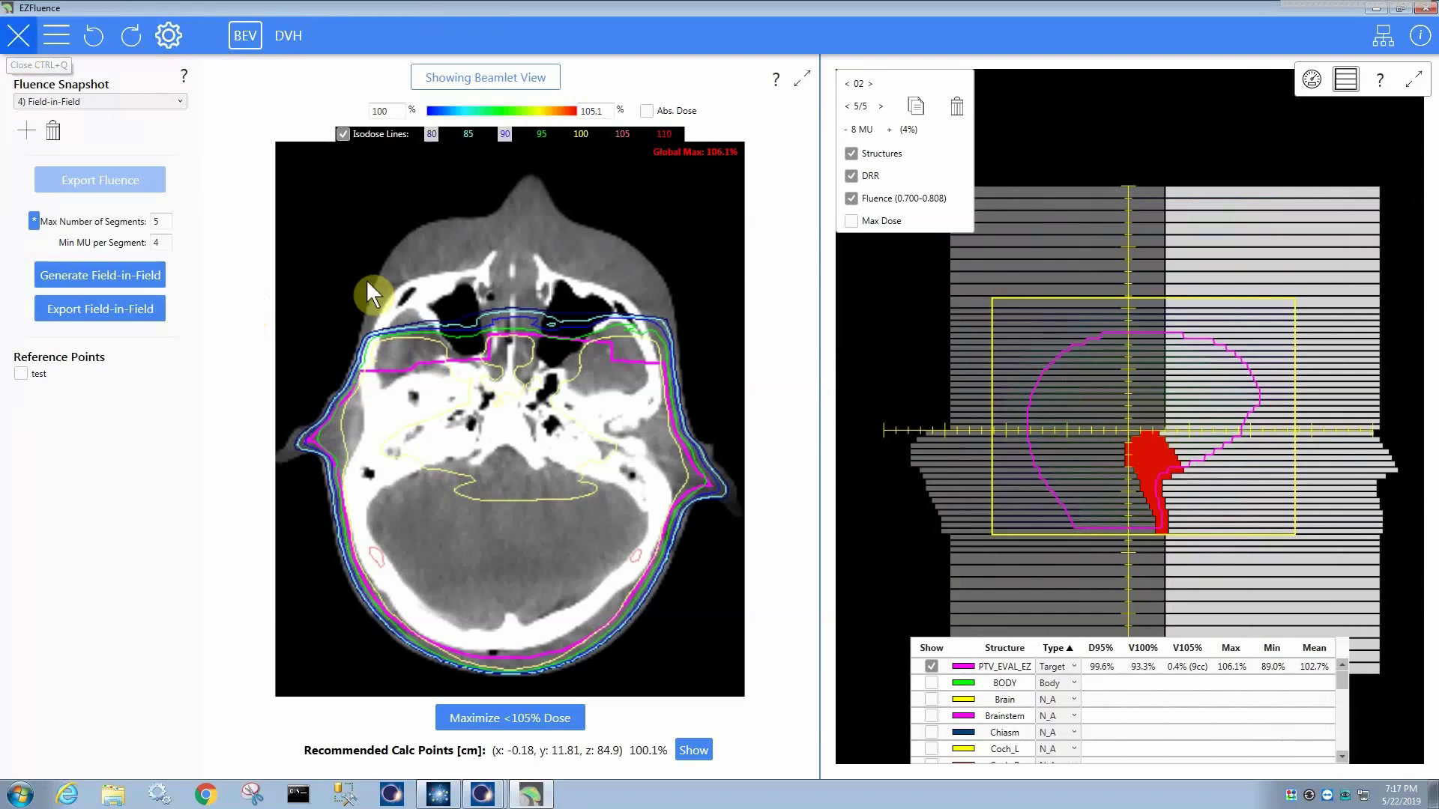
- Close the whole-brain EZFluence session and load the 3F Rectum plan in External Beam Planning
{"action": "key", "text": "ctrl+q"}
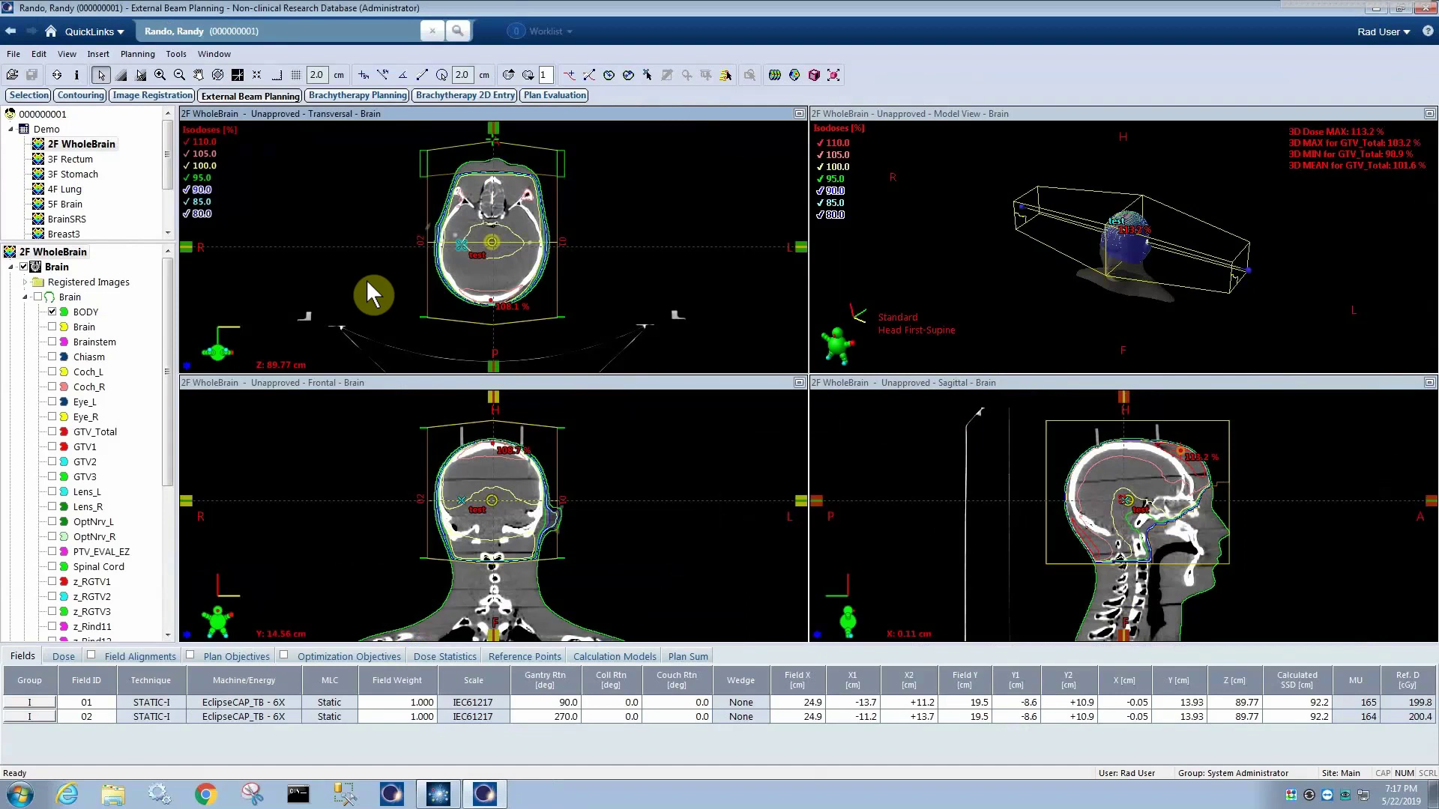
{"action": "left_click_drag", "start_coordinate": [80, 159], "coordinate": [398, 229]}
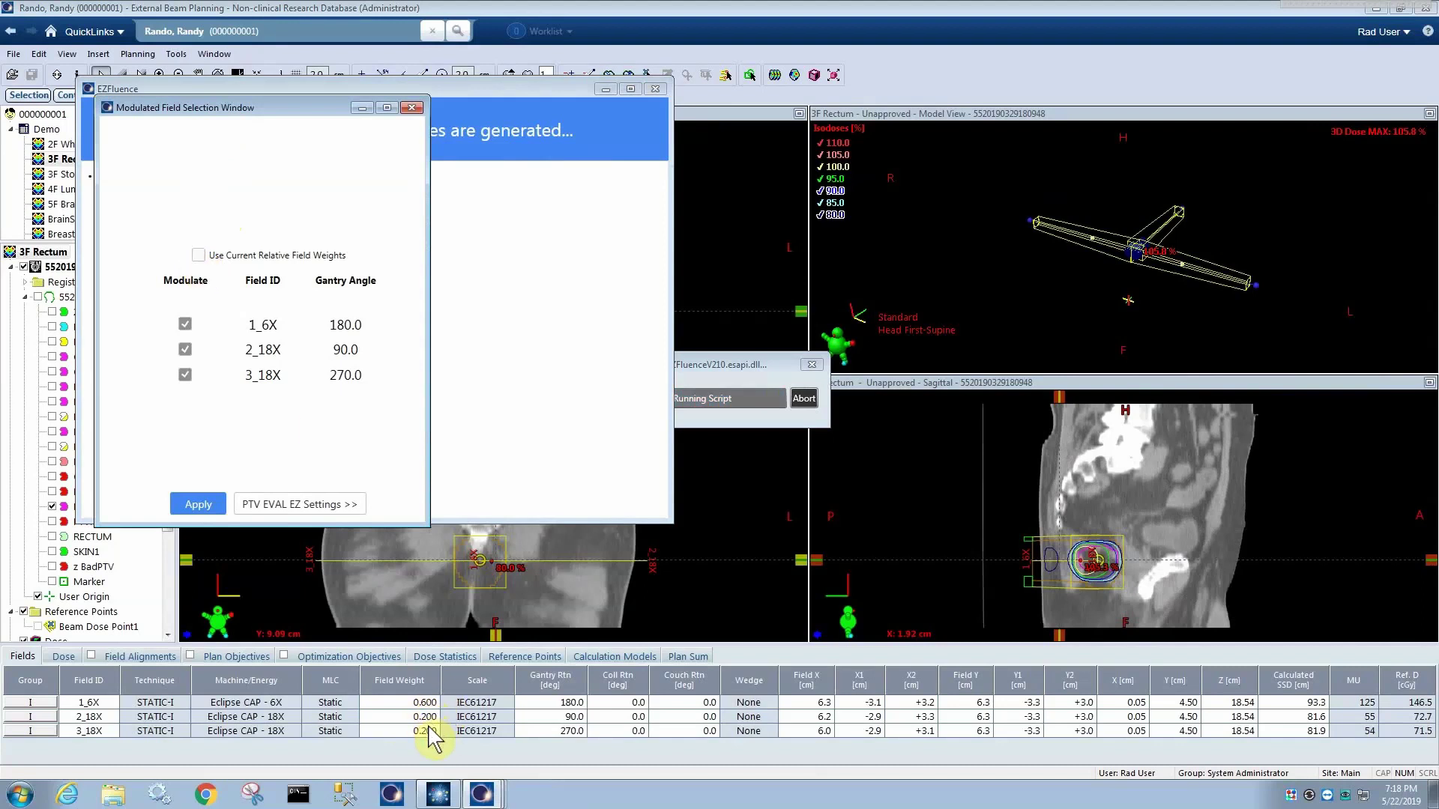
- Enable Use Current Relative Field Weights, exclude field 1_6X from modulation, and apply the modulated field selection
{"action": "left_click", "coordinate": [198, 254]}
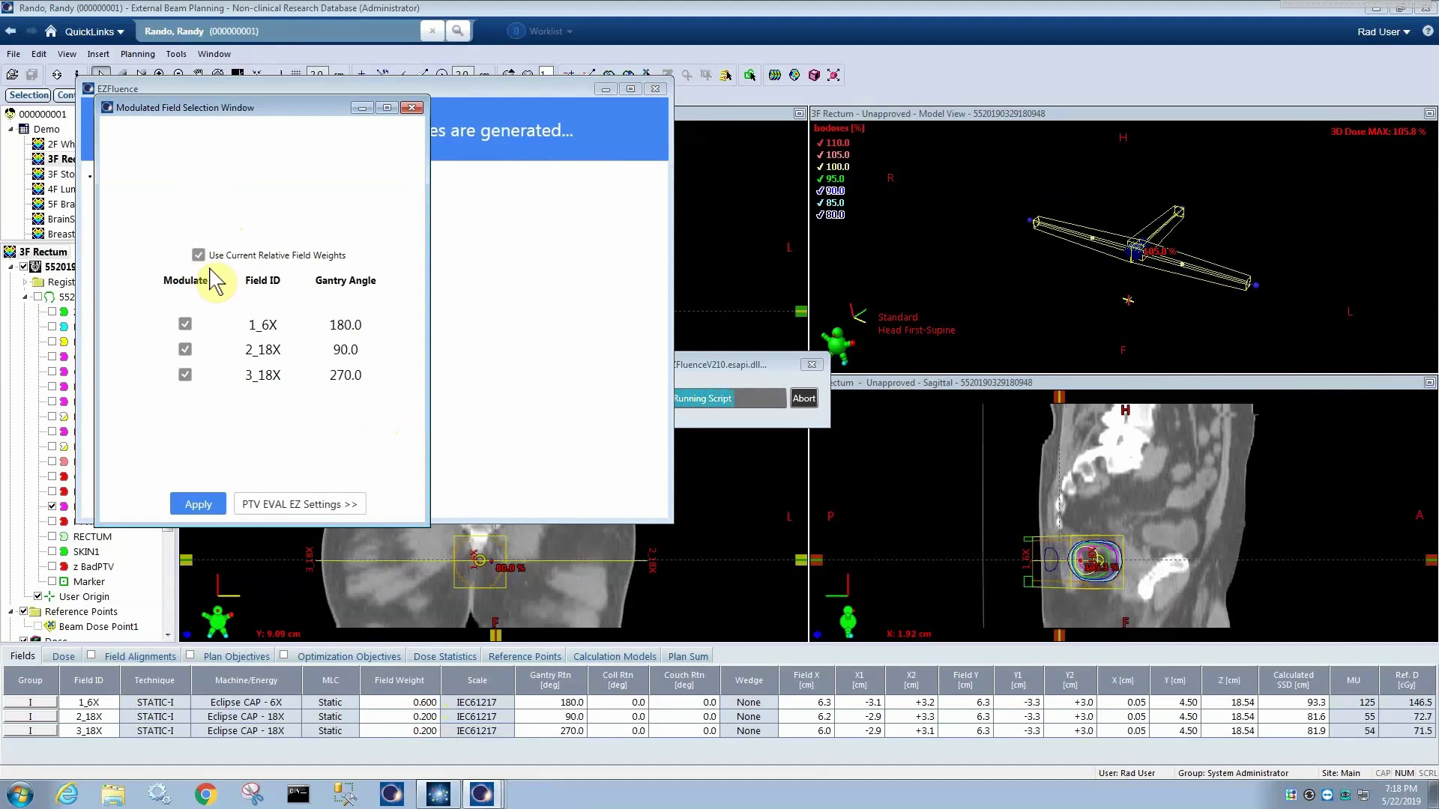
{"action": "left_click", "coordinate": [186, 372]}
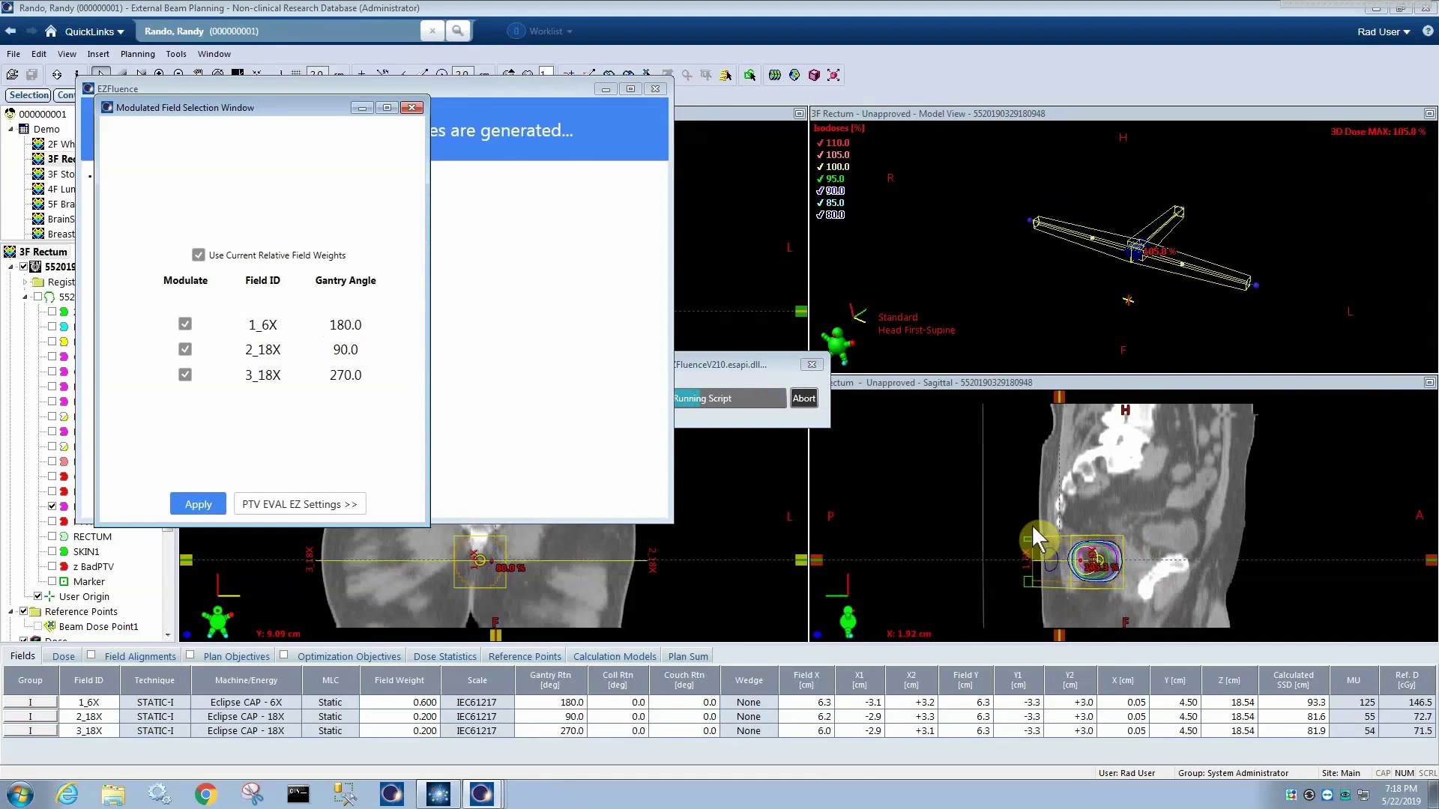
{"action": "left_click", "coordinate": [184, 325]}
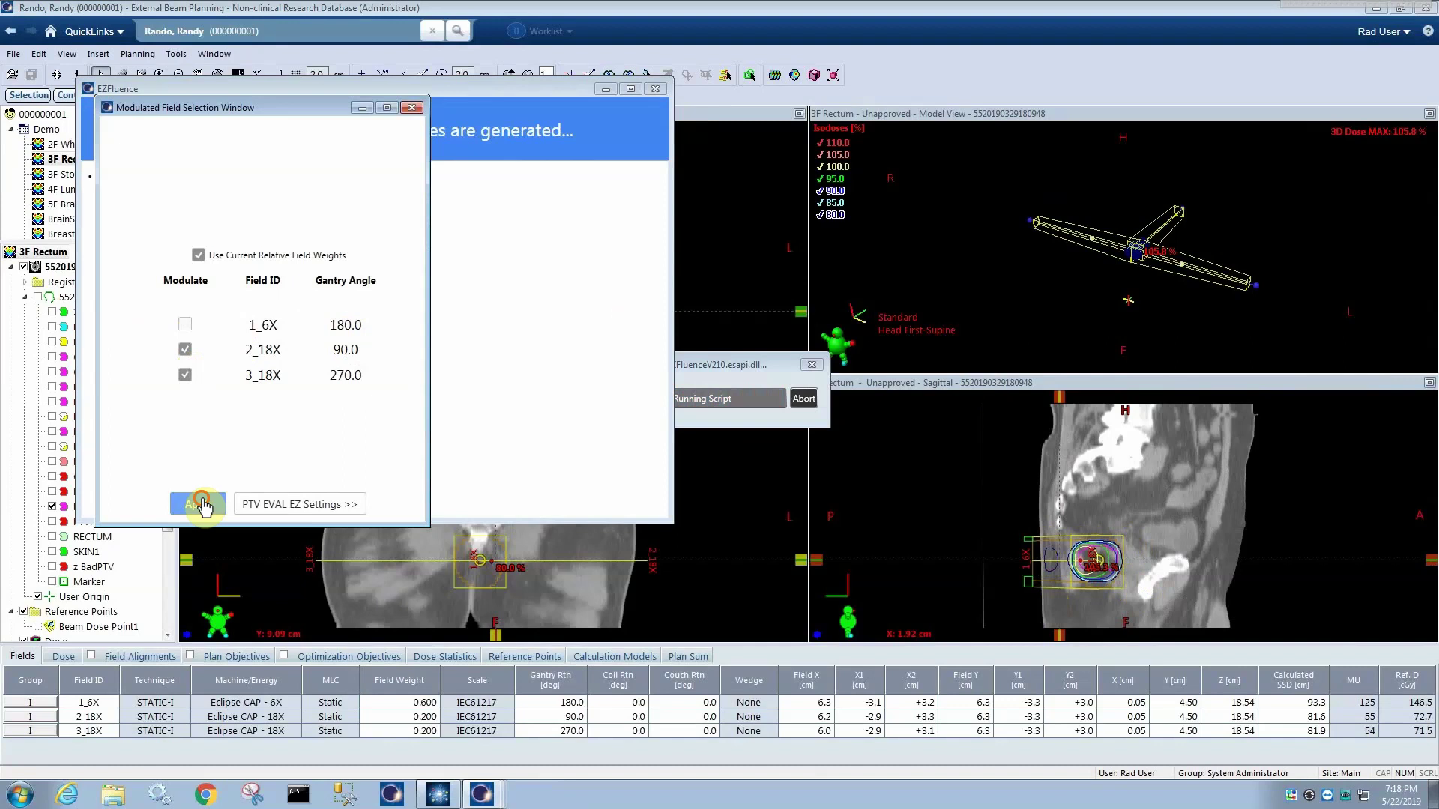
{"action": "left_click", "coordinate": [196, 504]}
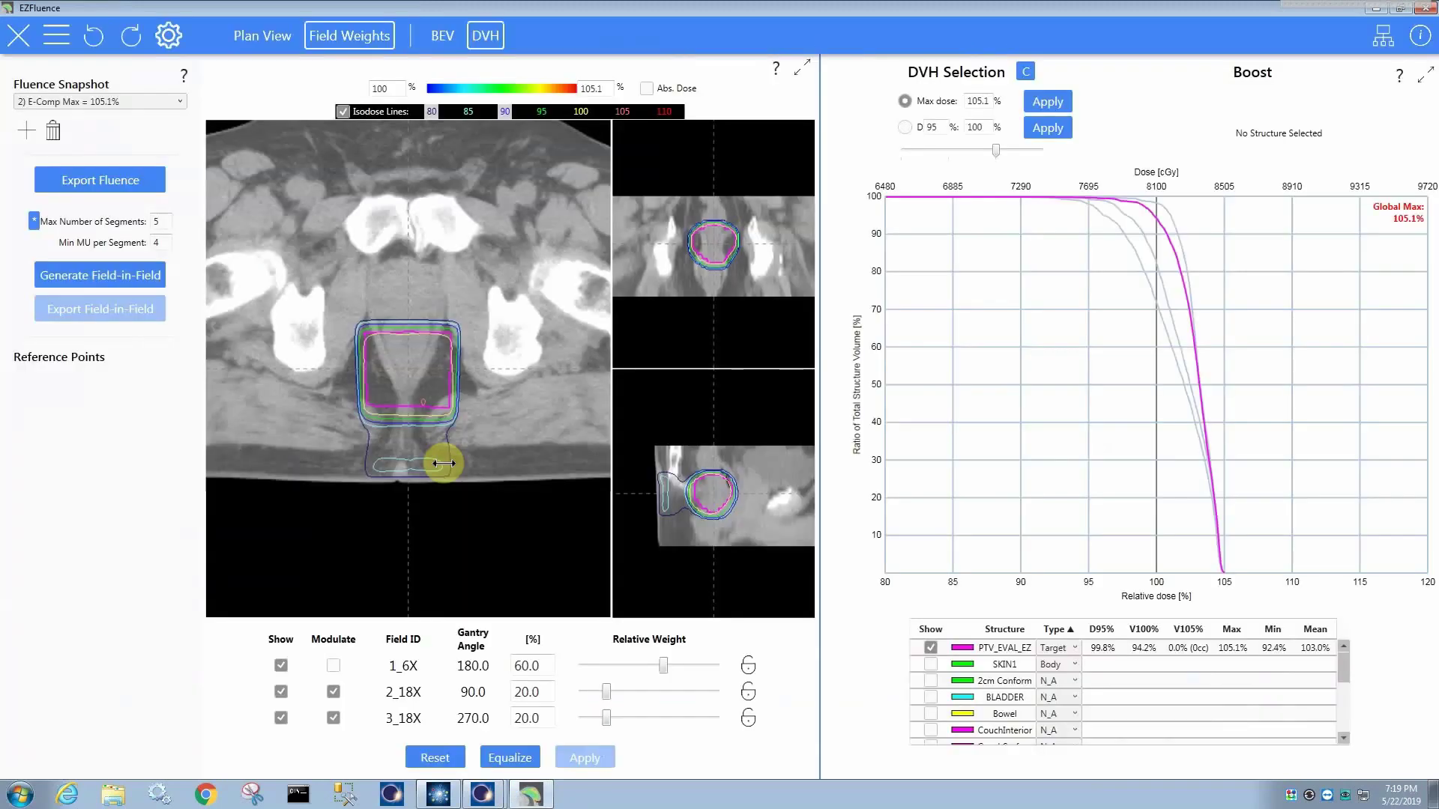
- Widen the dose view pane and raise the DVH Selection slider to its maximum for the 105.1% max dose
{"action": "left_click_drag", "start_coordinate": [820, 321], "coordinate": [930, 321]}
{"action": "left_click_drag", "start_coordinate": [1053, 161], "coordinate": [1131, 159]}
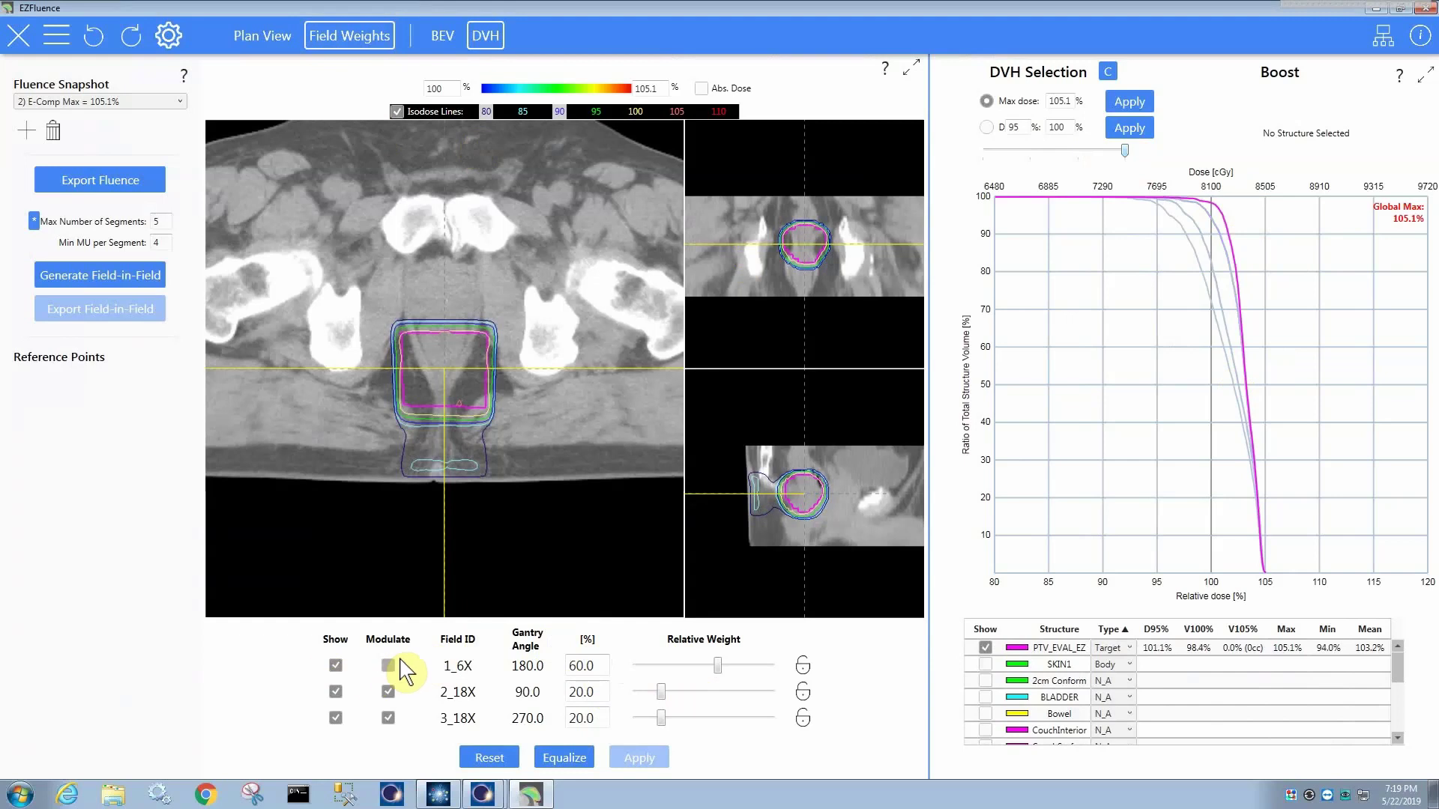
{"action": "left_click", "coordinate": [337, 664]}
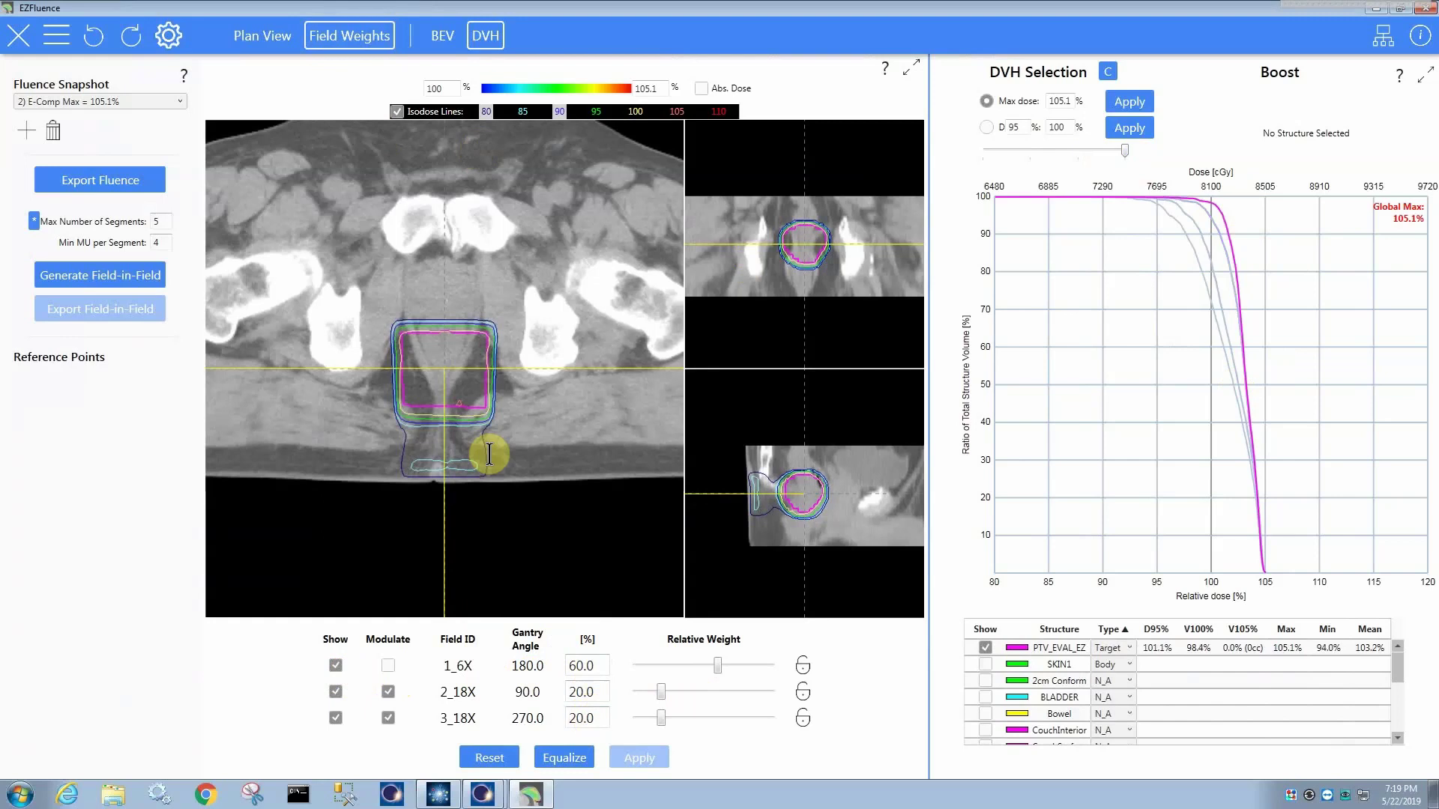
- Examine the unmodulated 1_6X field's fluence in the beam's eye view together with the dose distribution on the CT slices
{"action": "left_click", "coordinate": [442, 35]}
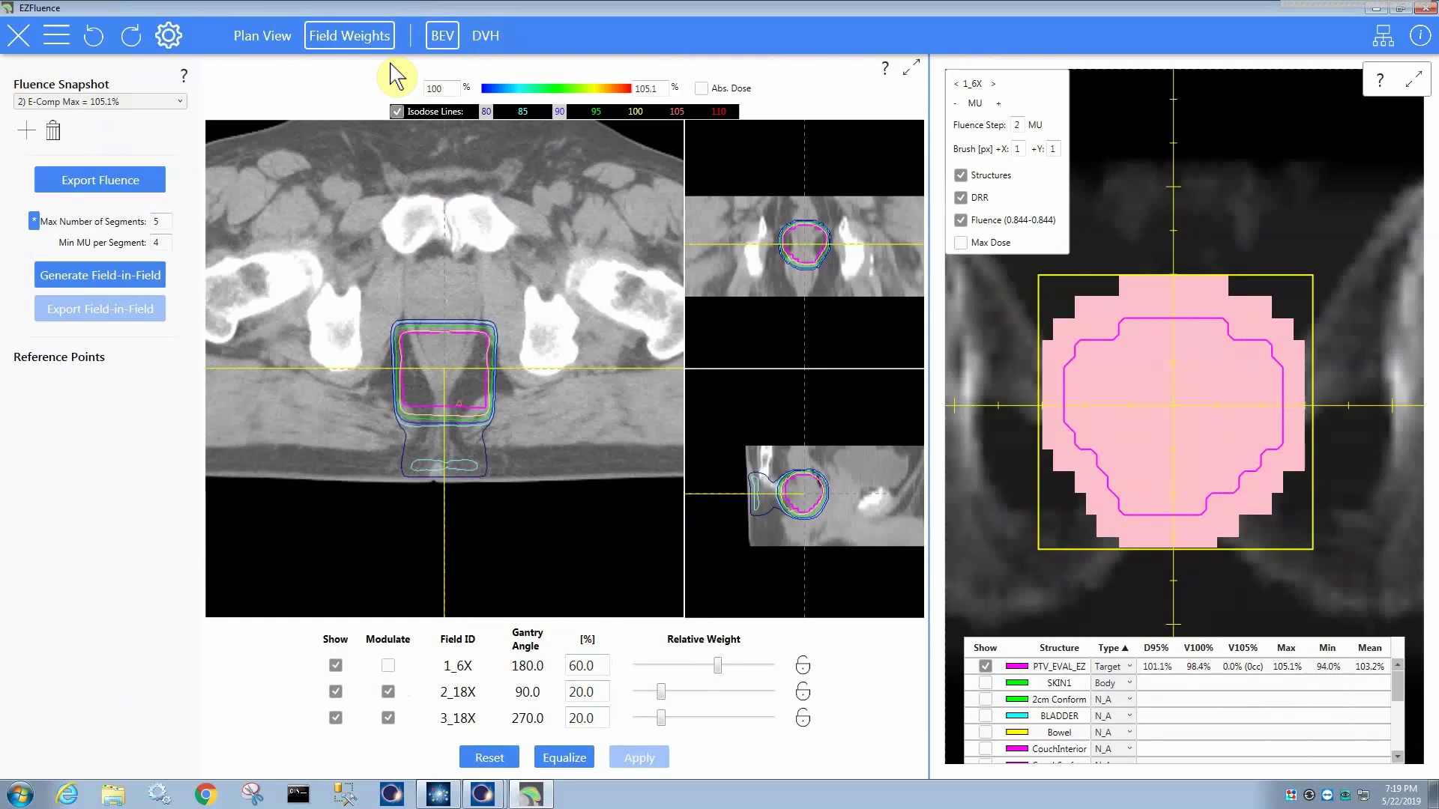
{"action": "left_click", "coordinate": [440, 45]}
{"action": "left_click", "coordinate": [994, 84]}
{"action": "left_click", "coordinate": [956, 84]}
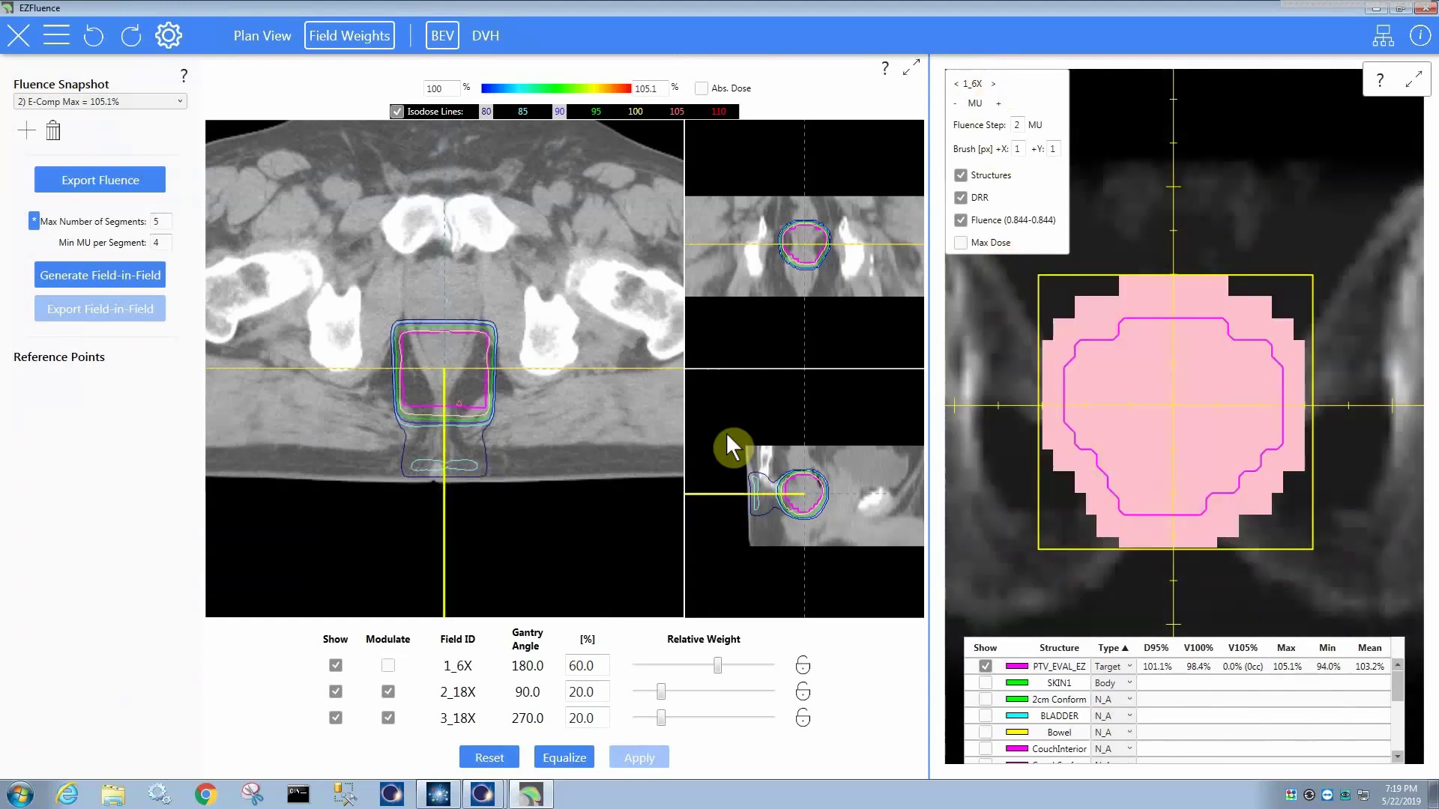
{"action": "mouse_move", "coordinate": [484, 318]}
{"action": "left_mouse_down"}
{"action": "mouse_move", "coordinate": [457, 340]}
{"action": "mouse_move", "coordinate": [489, 312]}
{"action": "left_mouse_up"}
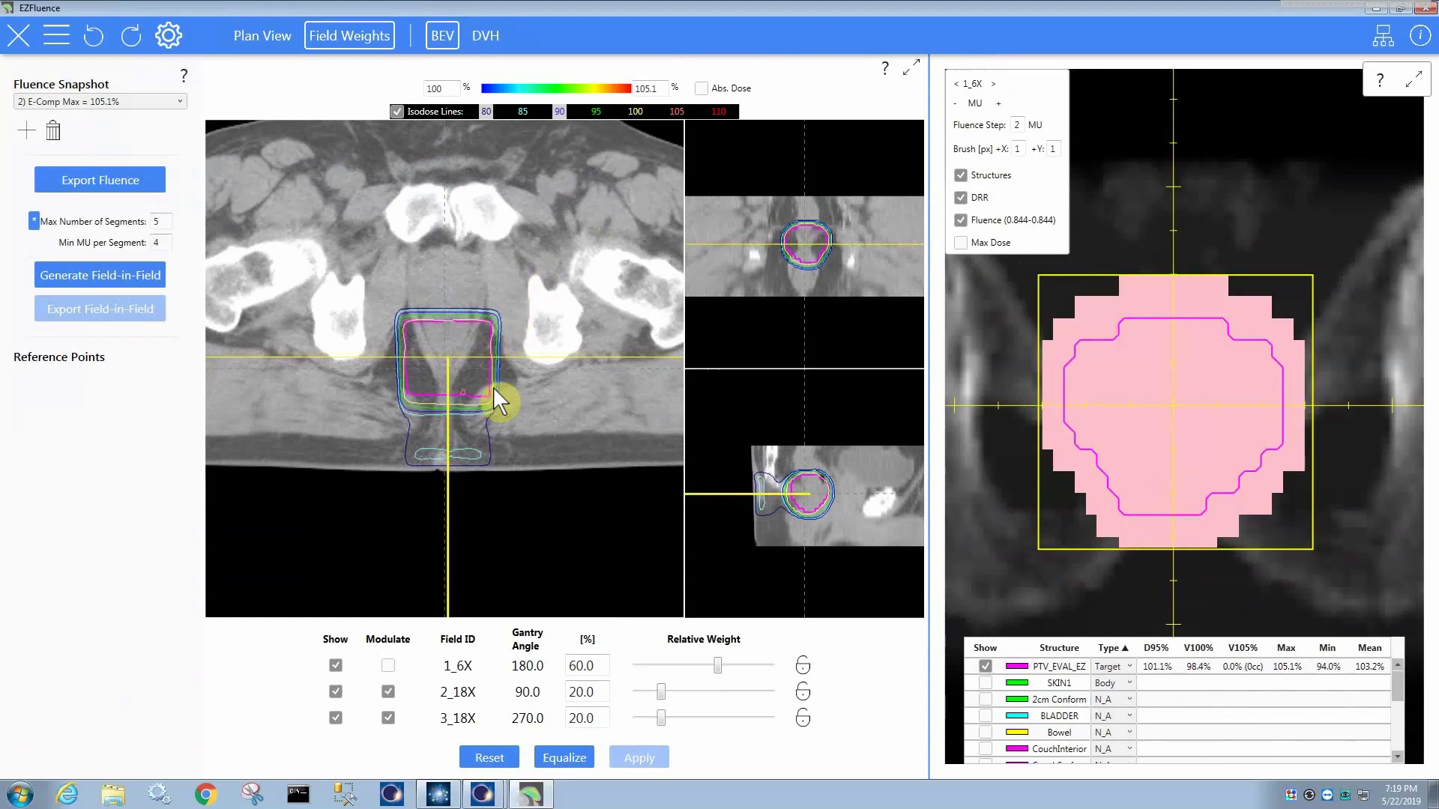
{"action": "scroll", "coordinate": [491, 391], "scroll_direction": "down", "scroll_amount": 1}
{"action": "scroll", "coordinate": [491, 391], "scroll_direction": "down", "scroll_amount": 1}
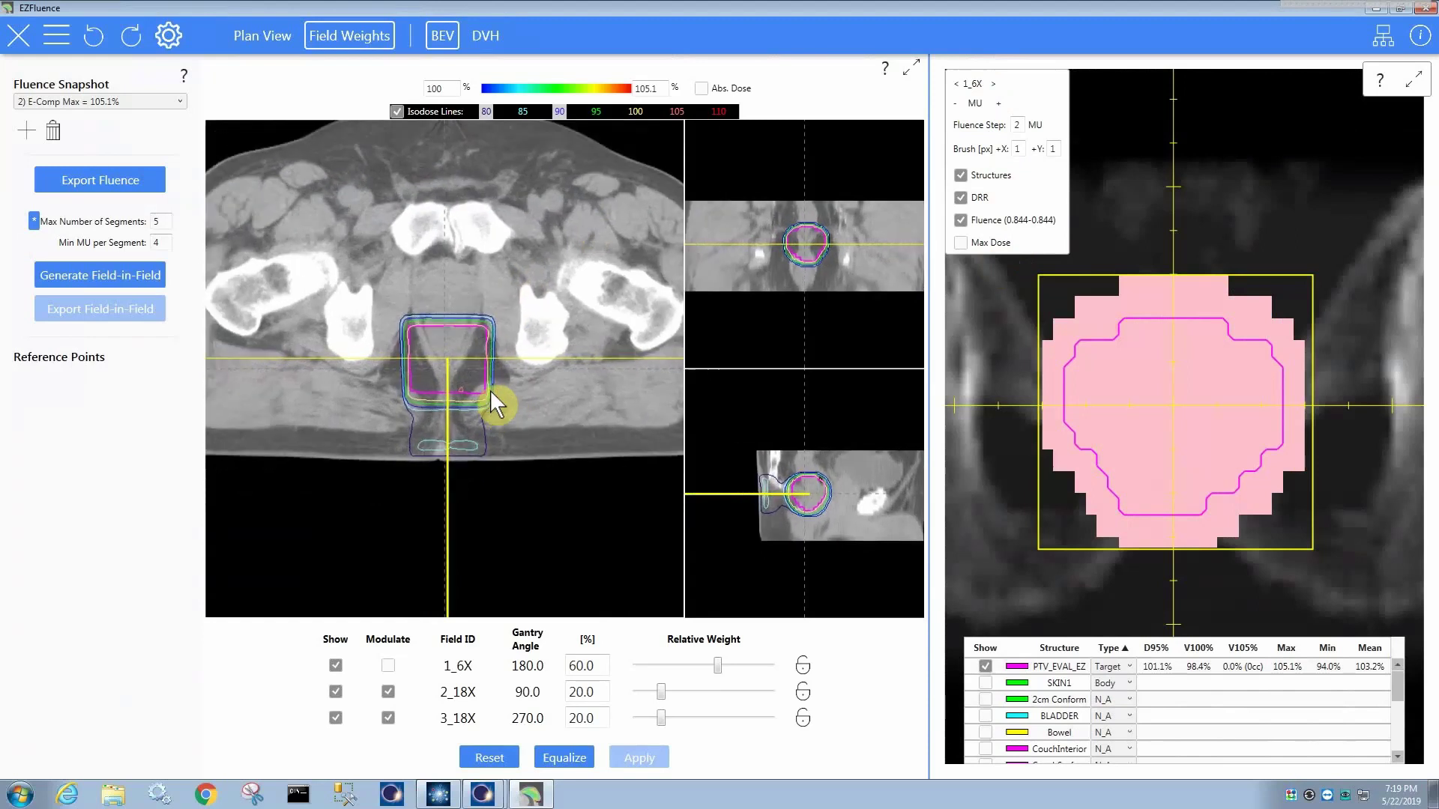
{"action": "scroll", "coordinate": [1166, 386], "scroll_direction": "down", "scroll_amount": 2}
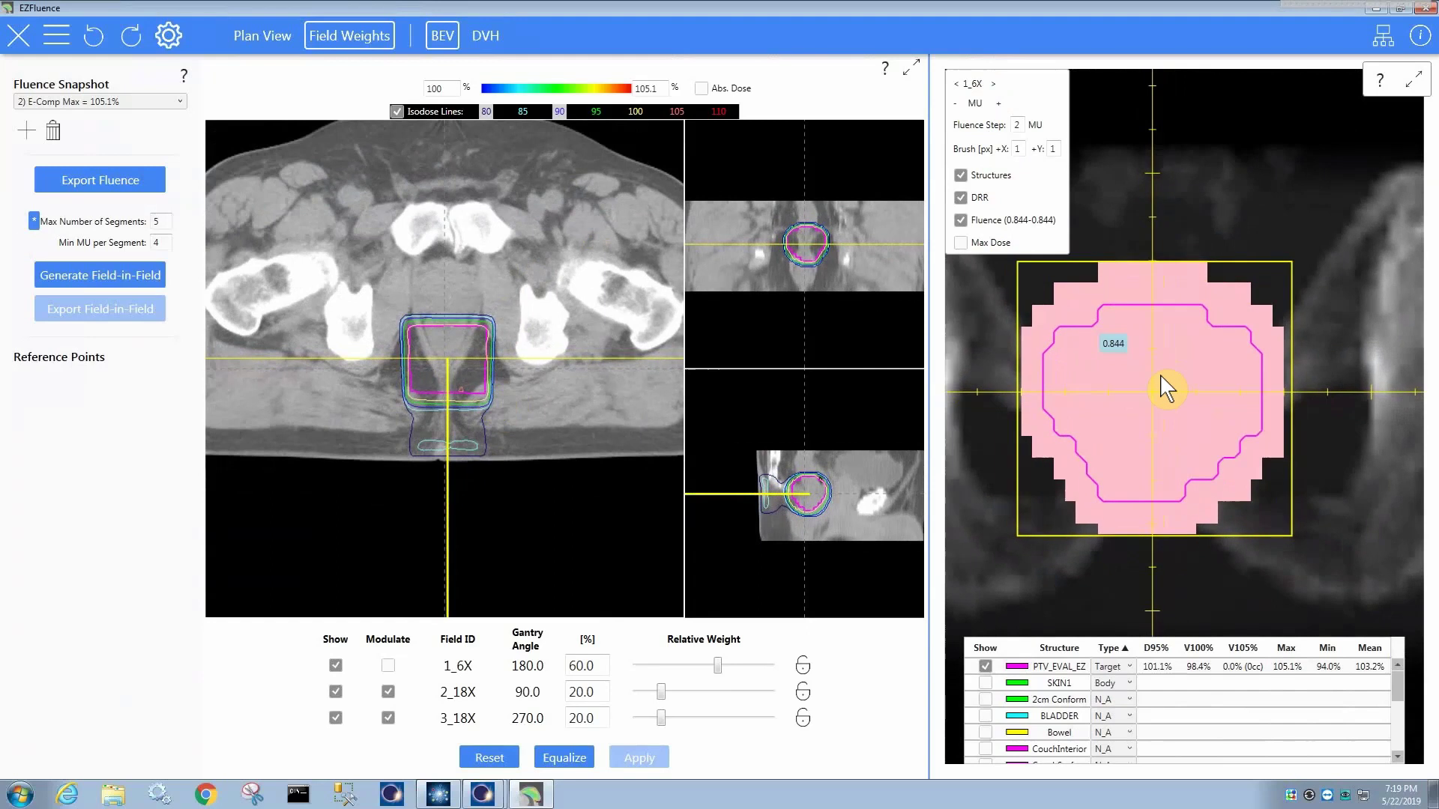
{"action": "scroll", "coordinate": [1162, 395], "scroll_direction": "up", "scroll_amount": 1}
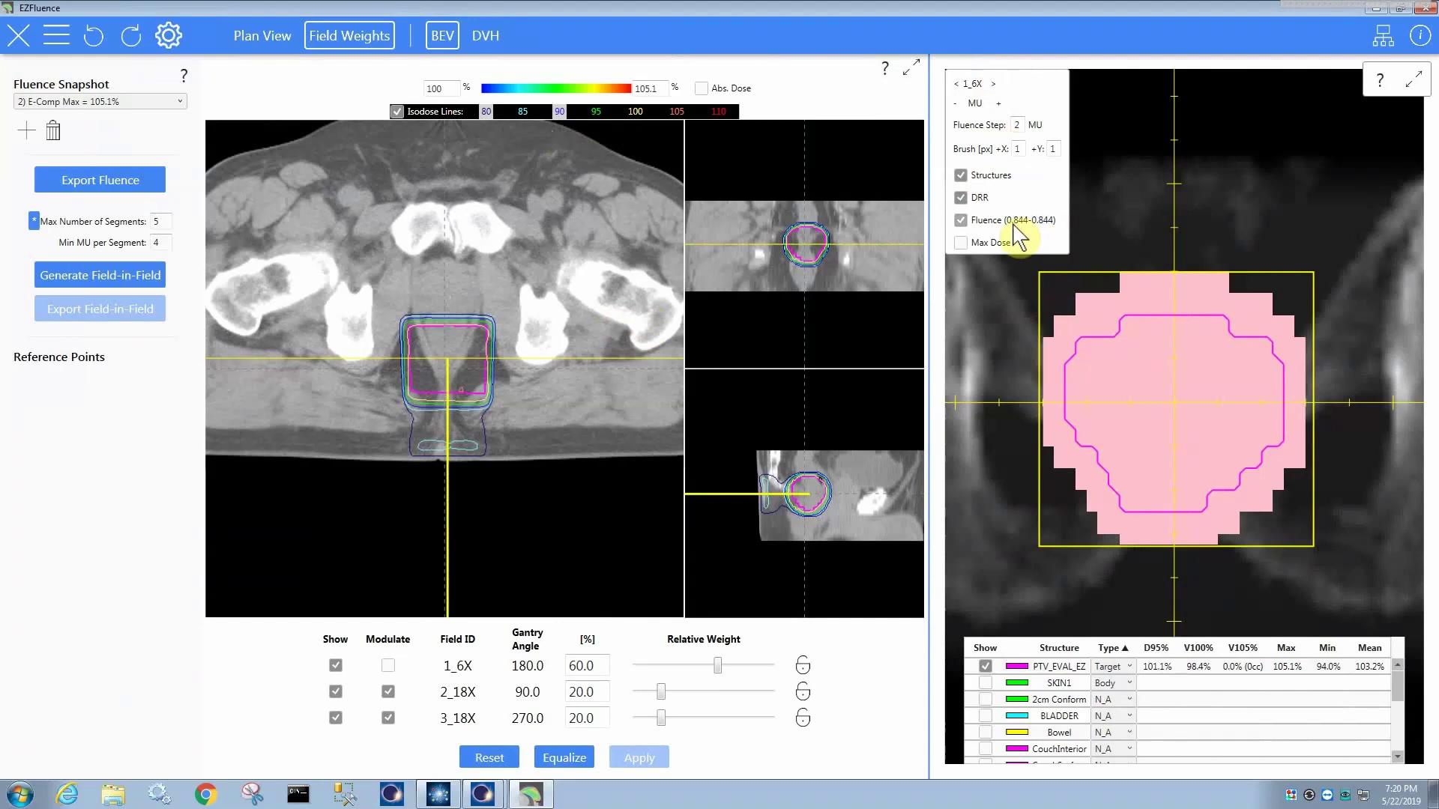
- Examine the modulated fluence maps of fields 2_18X and 3_18X in the beam's eye view
{"action": "left_click", "coordinate": [993, 85]}
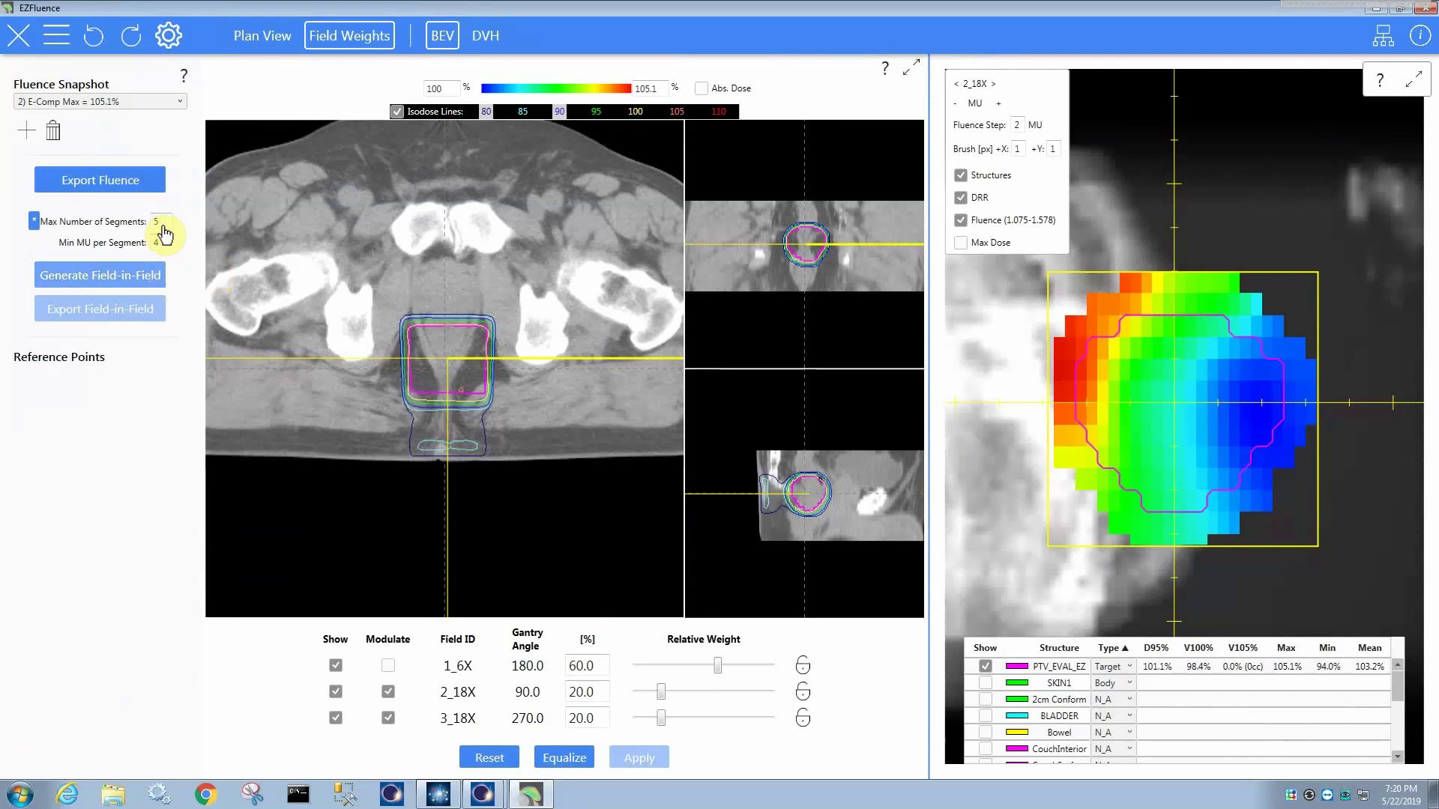
{"action": "left_click", "coordinate": [993, 83]}
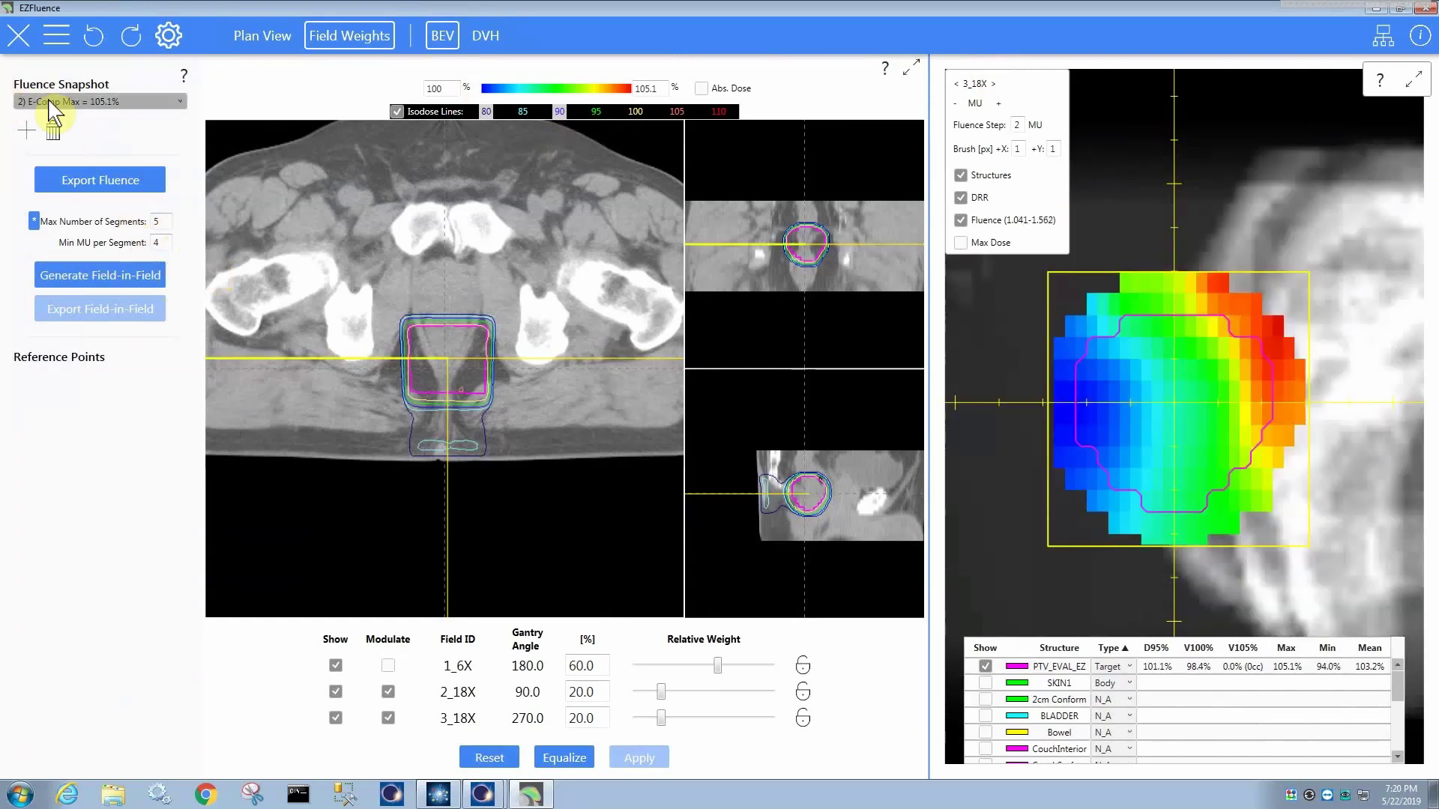
{"action": "left_click", "coordinate": [112, 116]}
{"action": "left_click", "coordinate": [105, 111]}
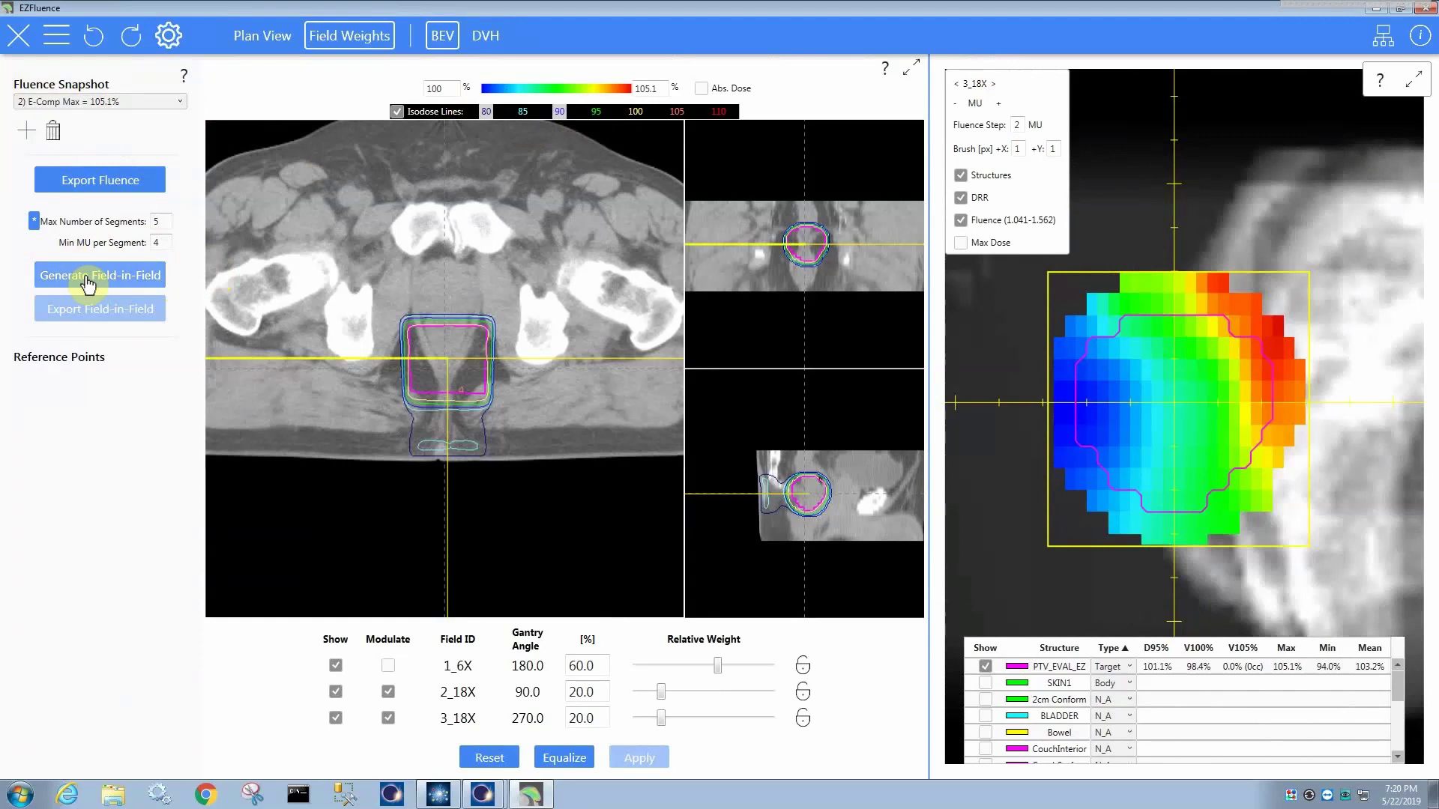
- Check the maximum number of segments per field, and generate the field-in-field plan for the rectum case
{"action": "left_click", "coordinate": [34, 221]}
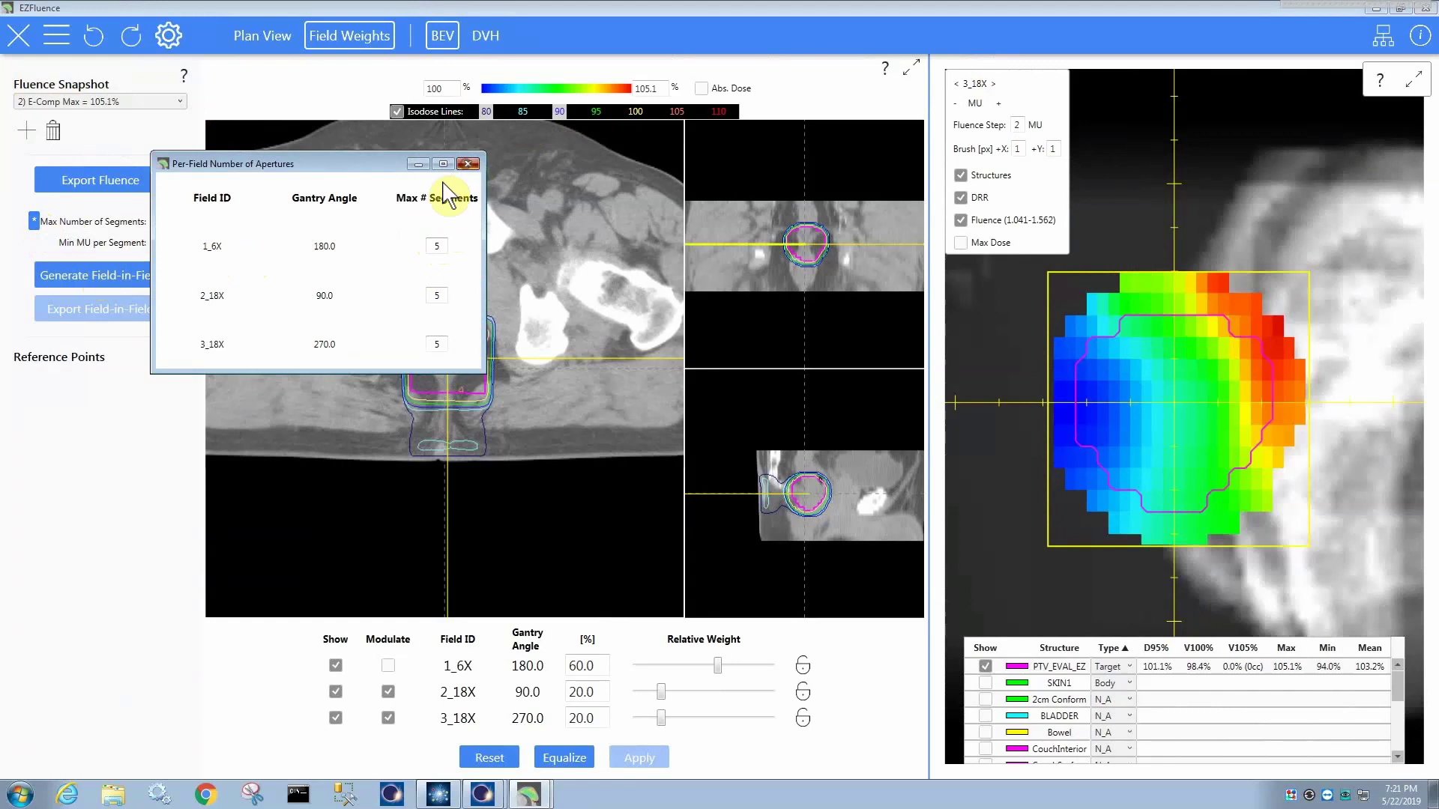
{"action": "left_click", "coordinate": [468, 164]}
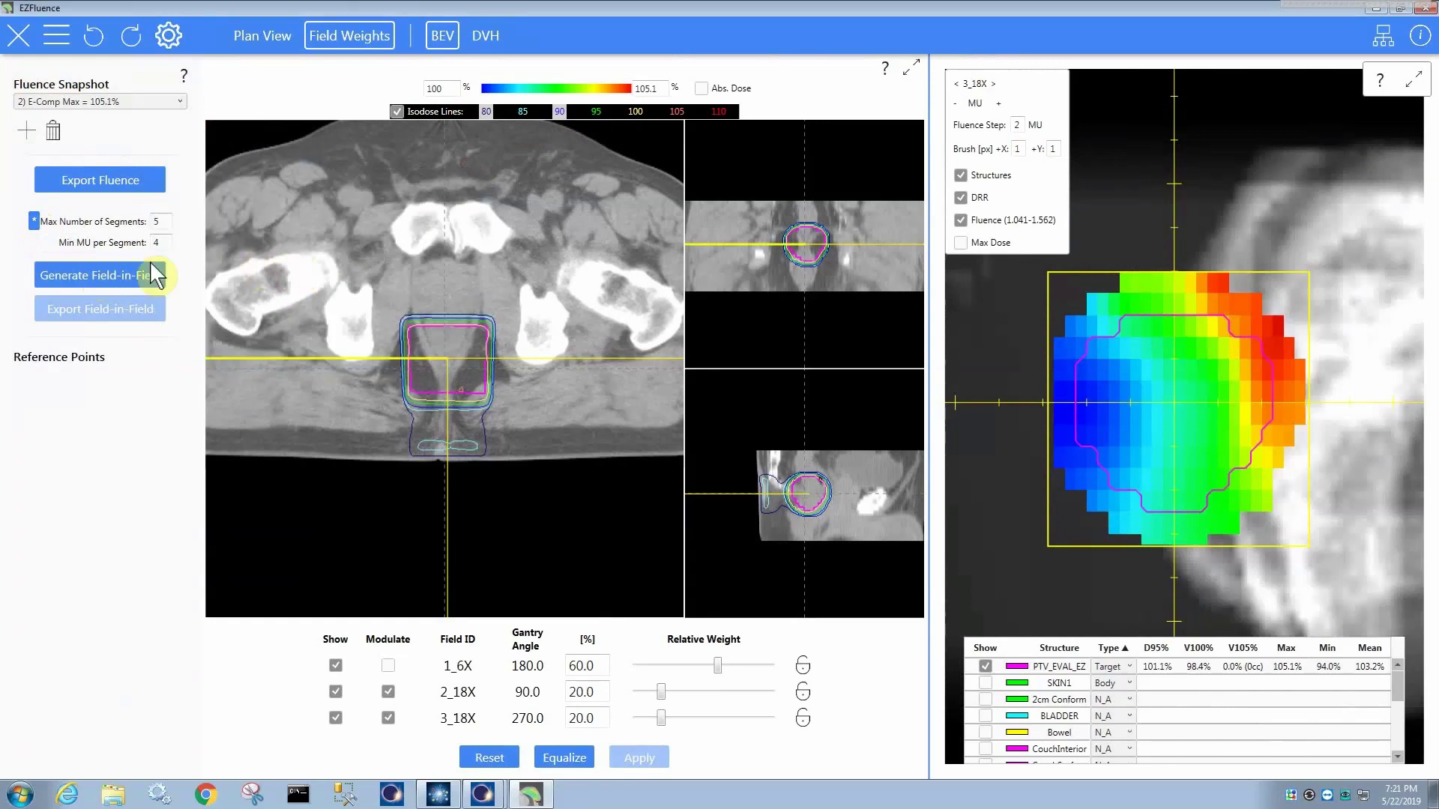
{"action": "left_click", "coordinate": [106, 282]}
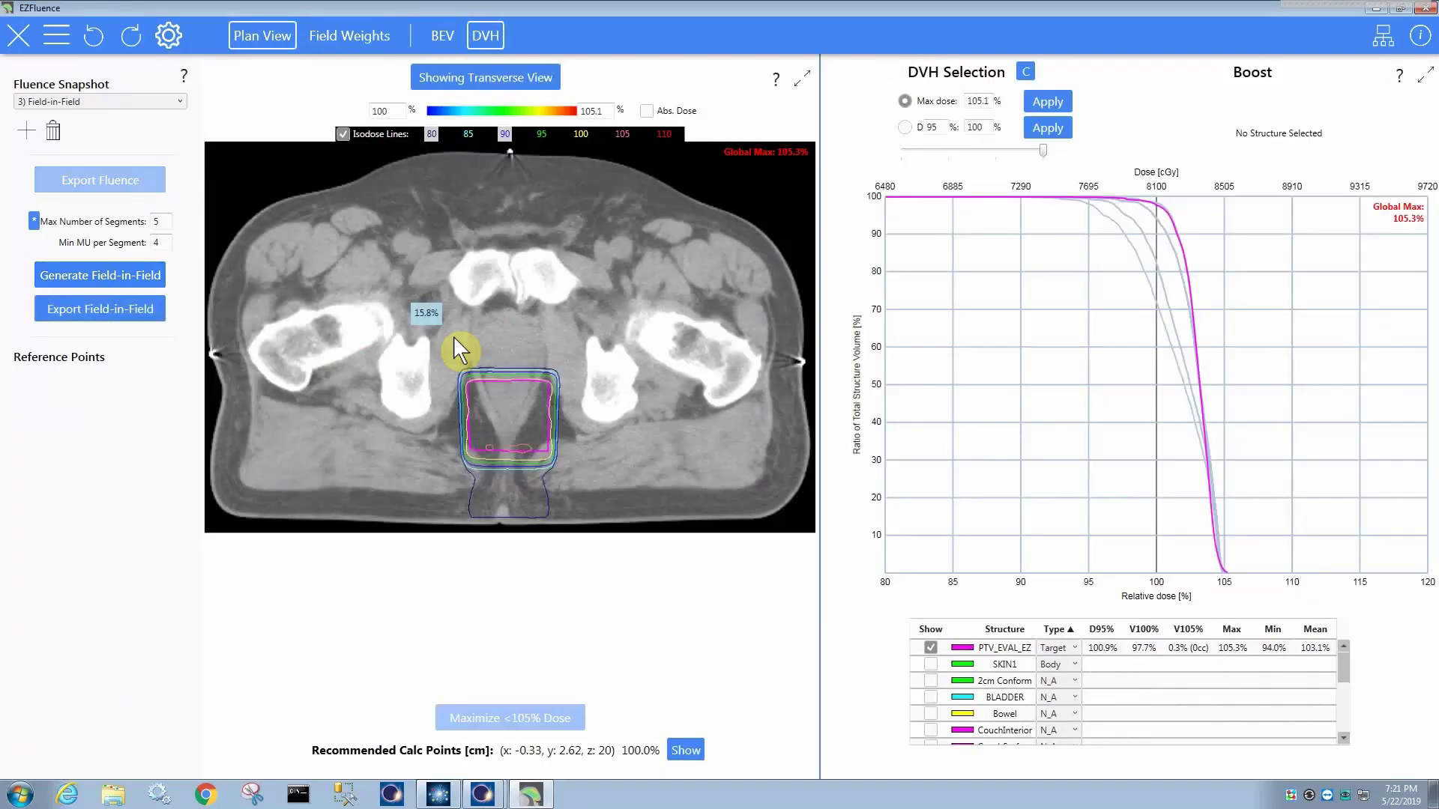
- Compare the PTV_EVAL_EZ DVH curves and dose of the E-Comp and Field-in-Field snapshots by alternating between them
{"action": "left_click", "coordinate": [181, 101]}
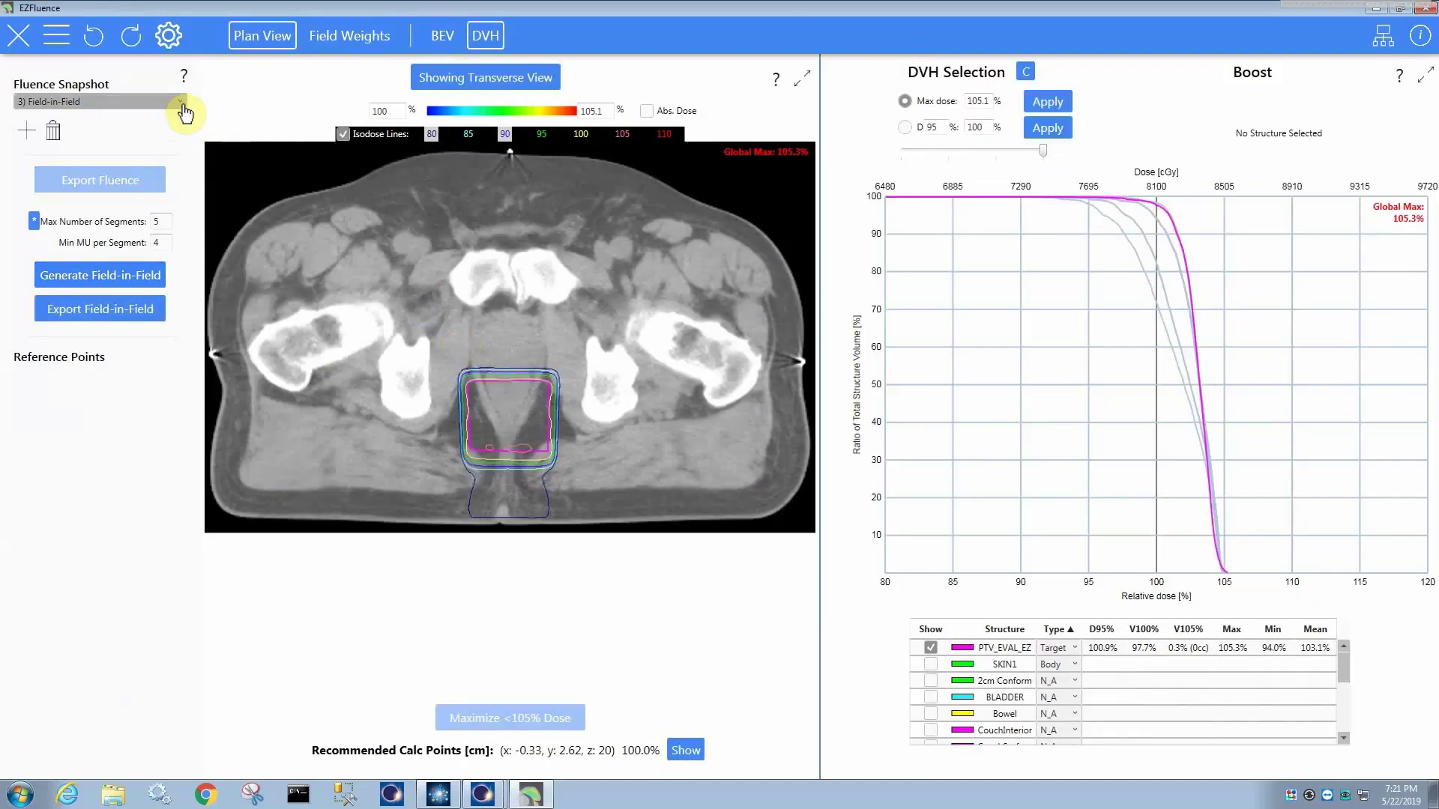
{"action": "left_click", "coordinate": [153, 128]}
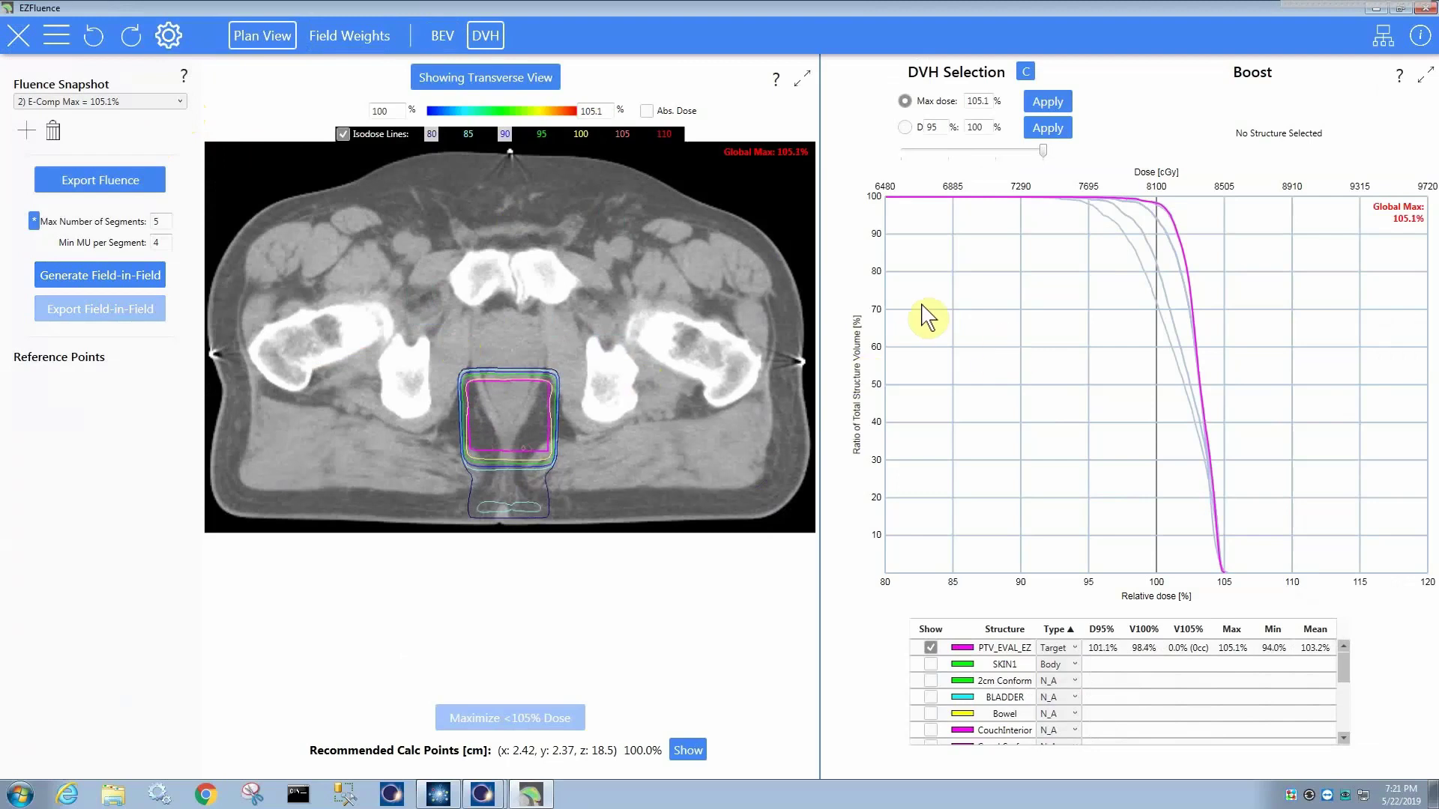
{"action": "key", "text": "Down"}
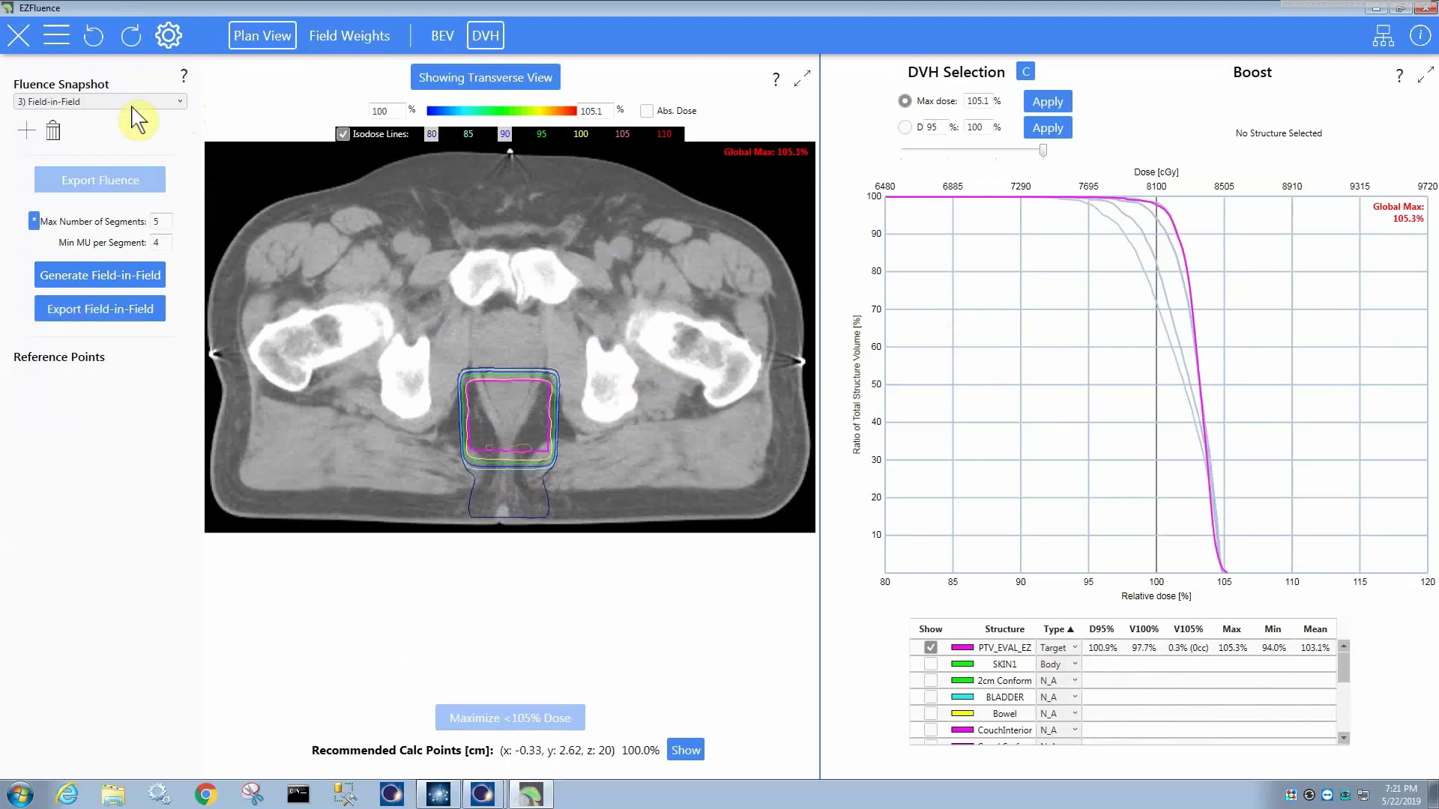
{"action": "scroll", "coordinate": [132, 105], "scroll_direction": "up", "scroll_amount": 1}
{"action": "scroll", "coordinate": [132, 104], "scroll_direction": "down", "scroll_amount": 1}
{"action": "key", "text": "Up"}
{"action": "key", "text": "Down"}
{"action": "key", "text": "Up"}
{"action": "key", "text": "Down"}
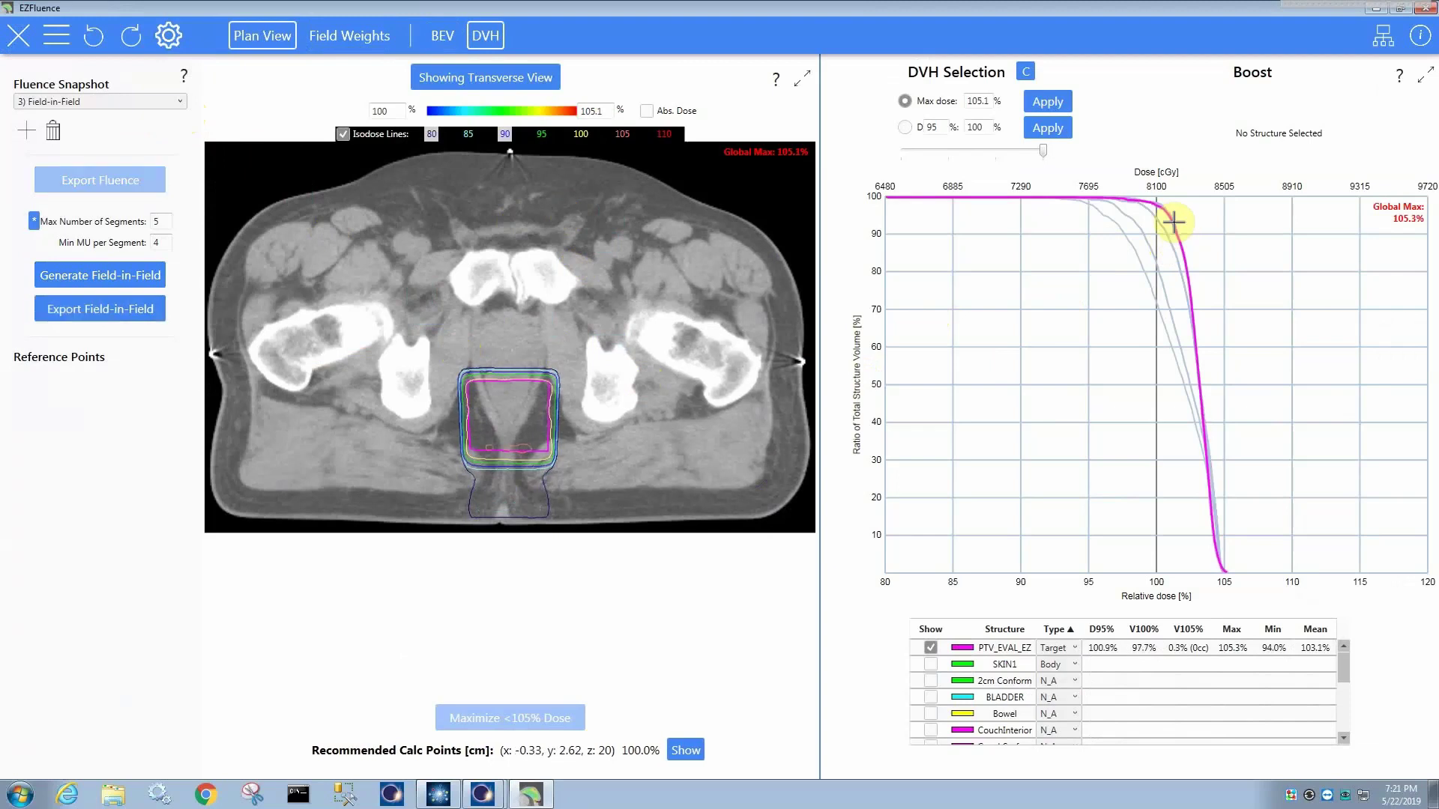
{"action": "key", "text": "Up"}
- Compare field 3_18X's fluence in the beam's eye view between the E-Comp and Field-in-Field snapshots
{"action": "left_click", "coordinate": [441, 37]}
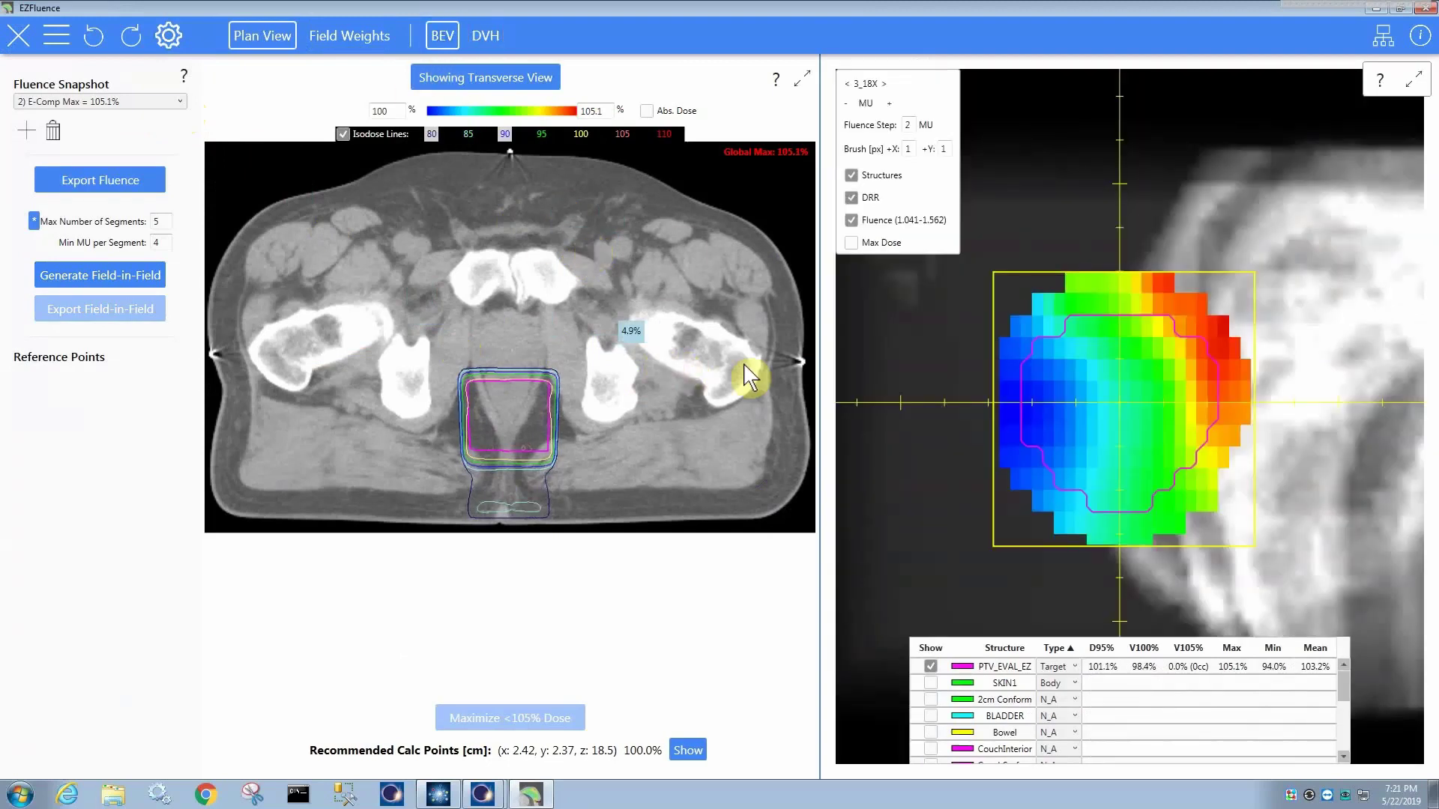
{"action": "left_click", "coordinate": [127, 101]}
{"action": "left_click", "coordinate": [106, 141]}
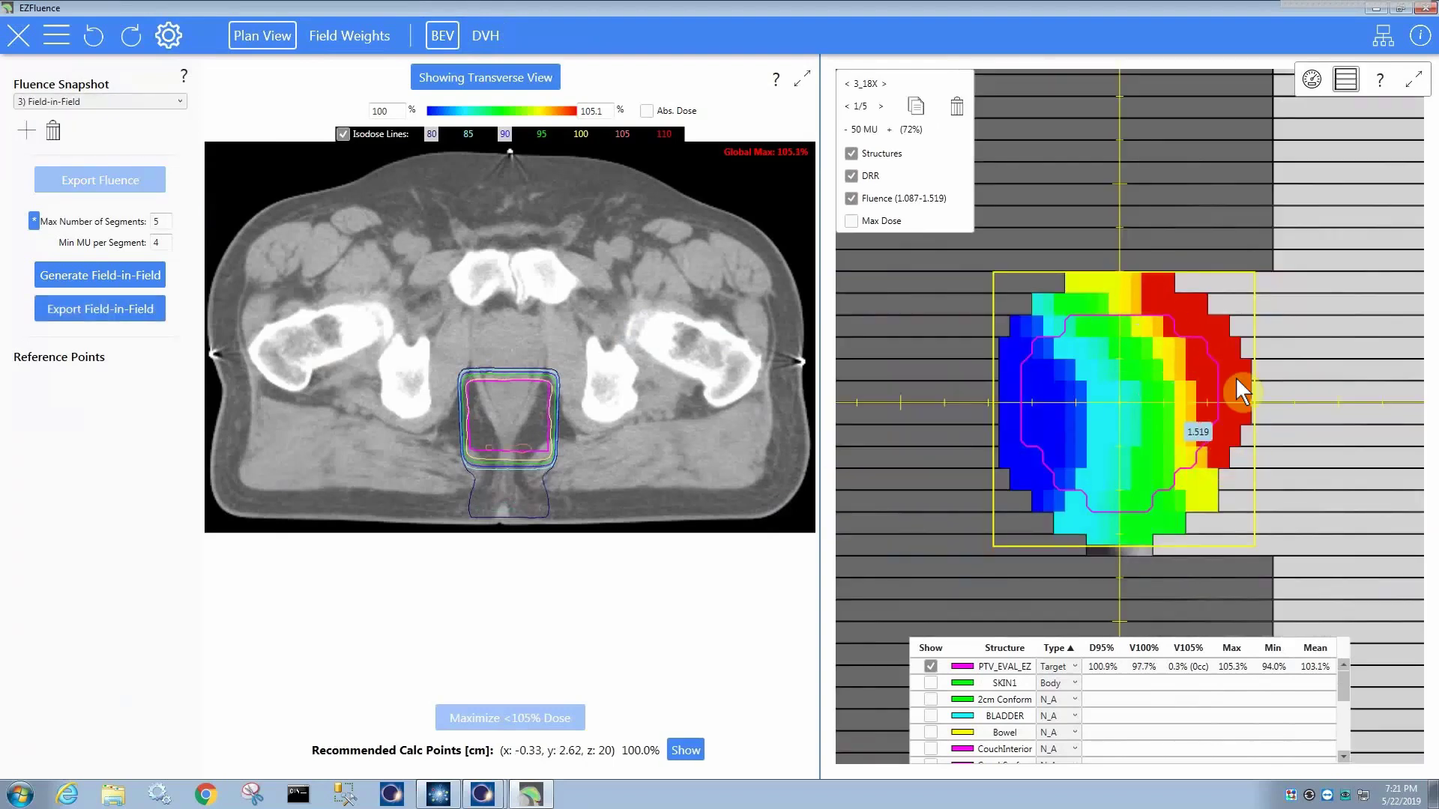
- Examine all five MLC segments of field 3_18X one by one and return to the first
{"action": "left_click", "coordinate": [880, 109]}
{"action": "left_click", "coordinate": [881, 110]}
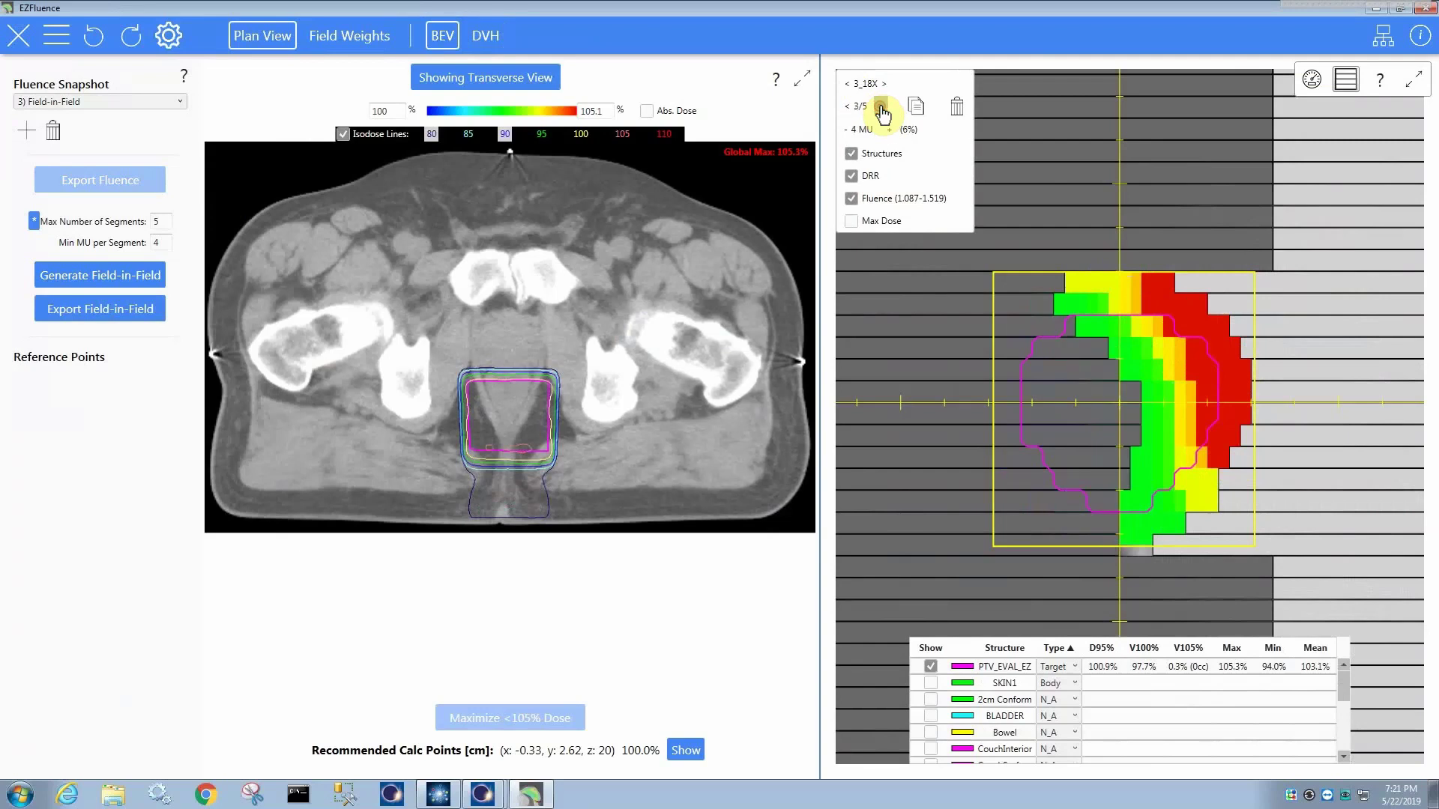
{"action": "left_click", "coordinate": [881, 109]}
{"action": "left_click", "coordinate": [882, 109]}
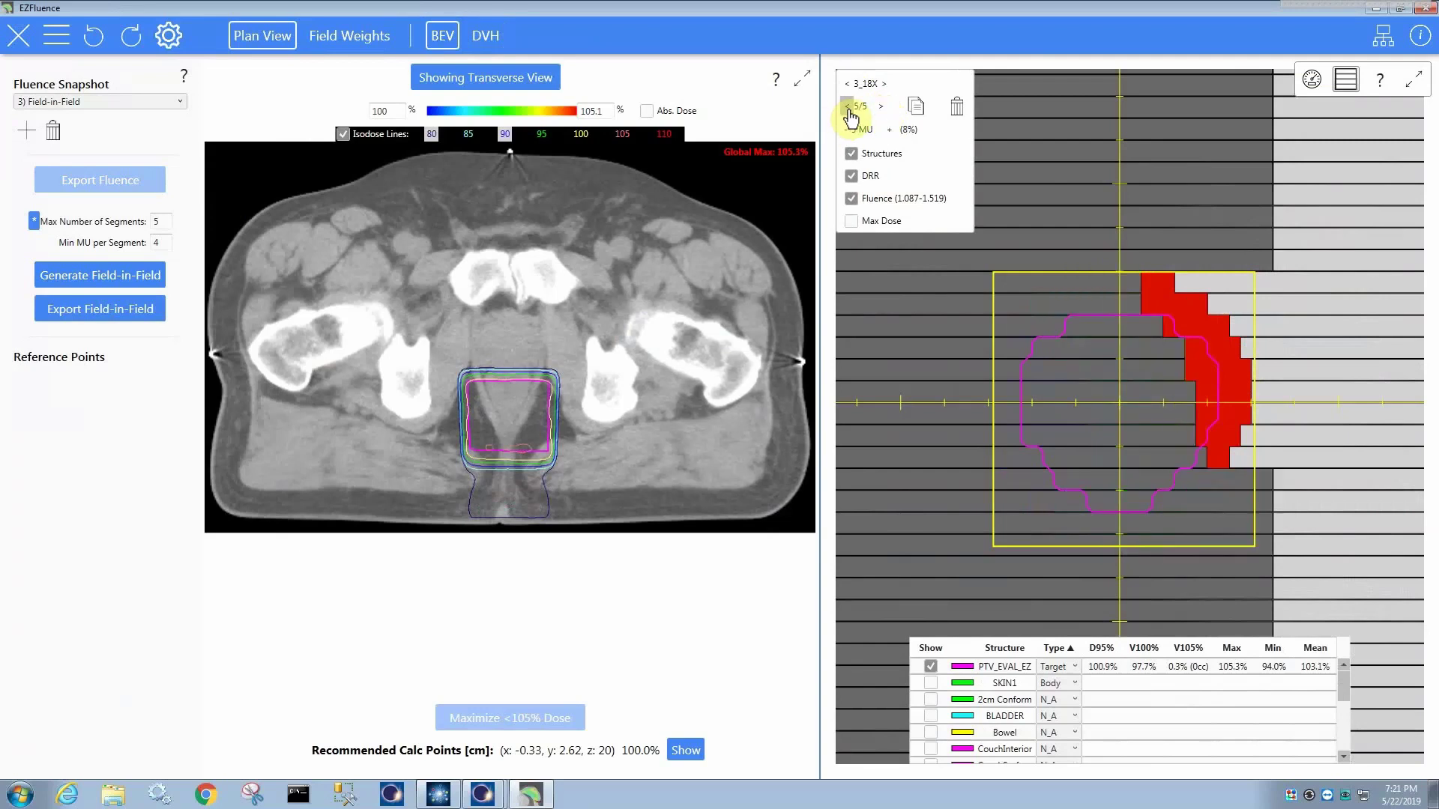
{"action": "left_click", "coordinate": [848, 108]}
{"action": "left_click", "coordinate": [848, 109]}
{"action": "left_click", "coordinate": [849, 108]}
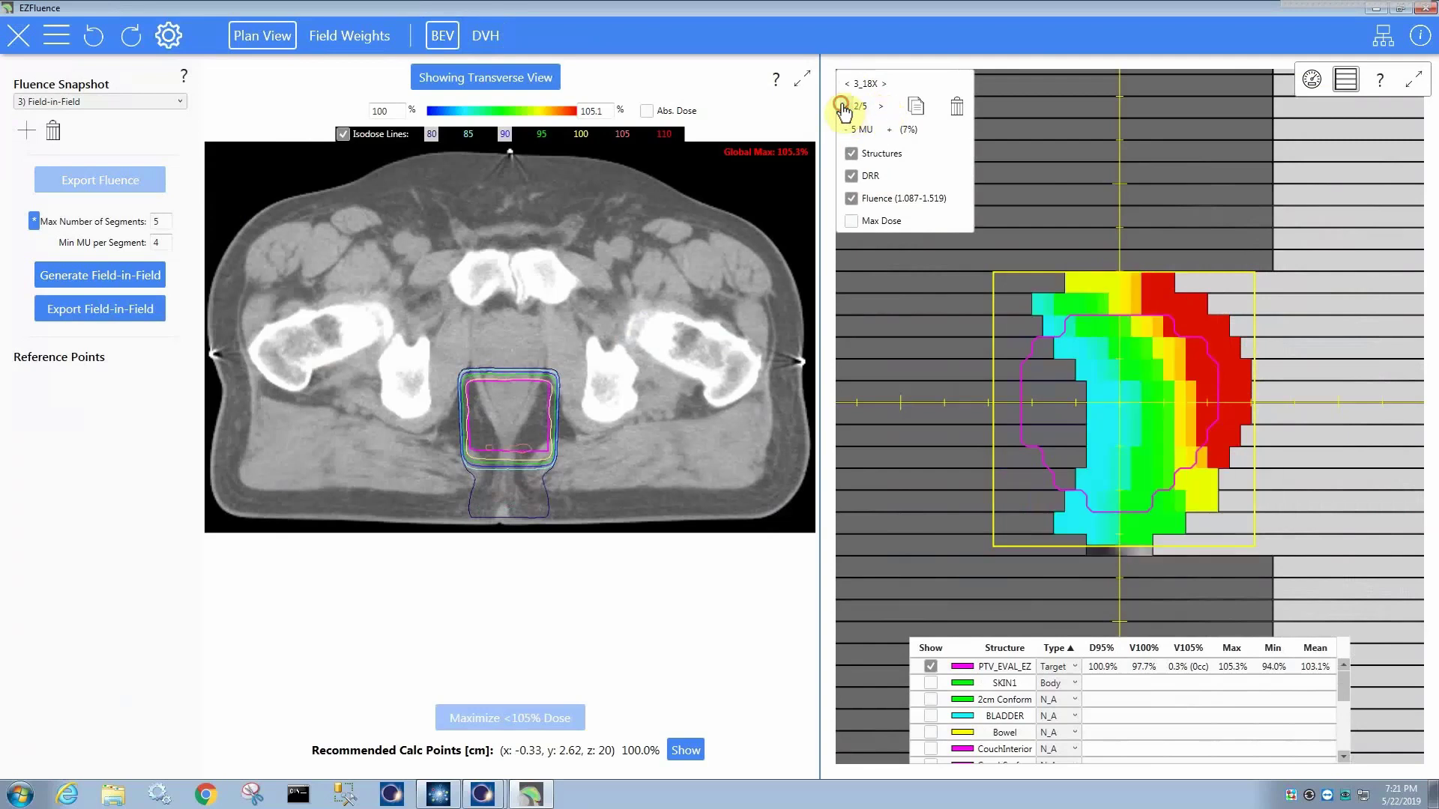
{"action": "left_click", "coordinate": [843, 108]}
{"action": "left_click", "coordinate": [354, 37]}
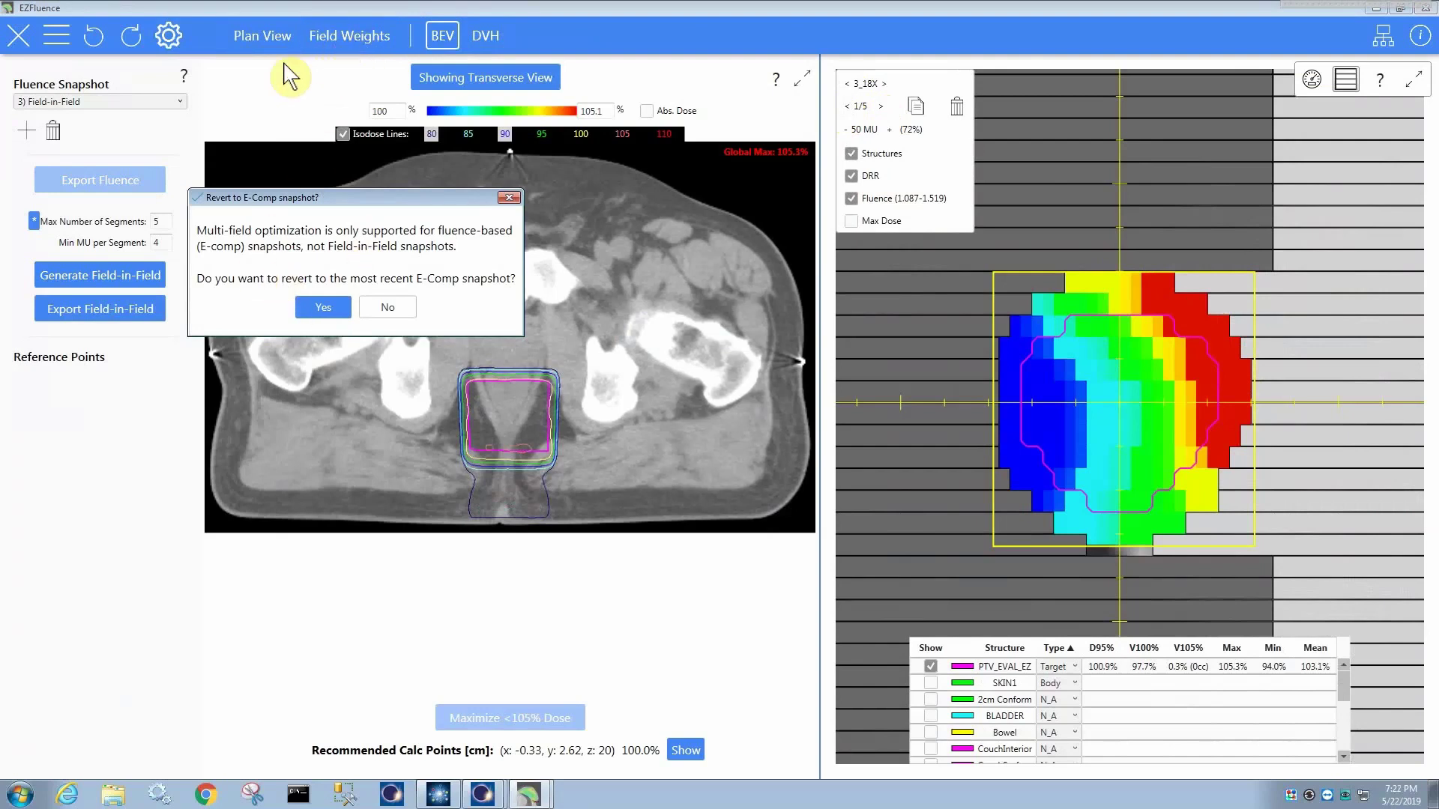
{"action": "left_click", "coordinate": [394, 309]}
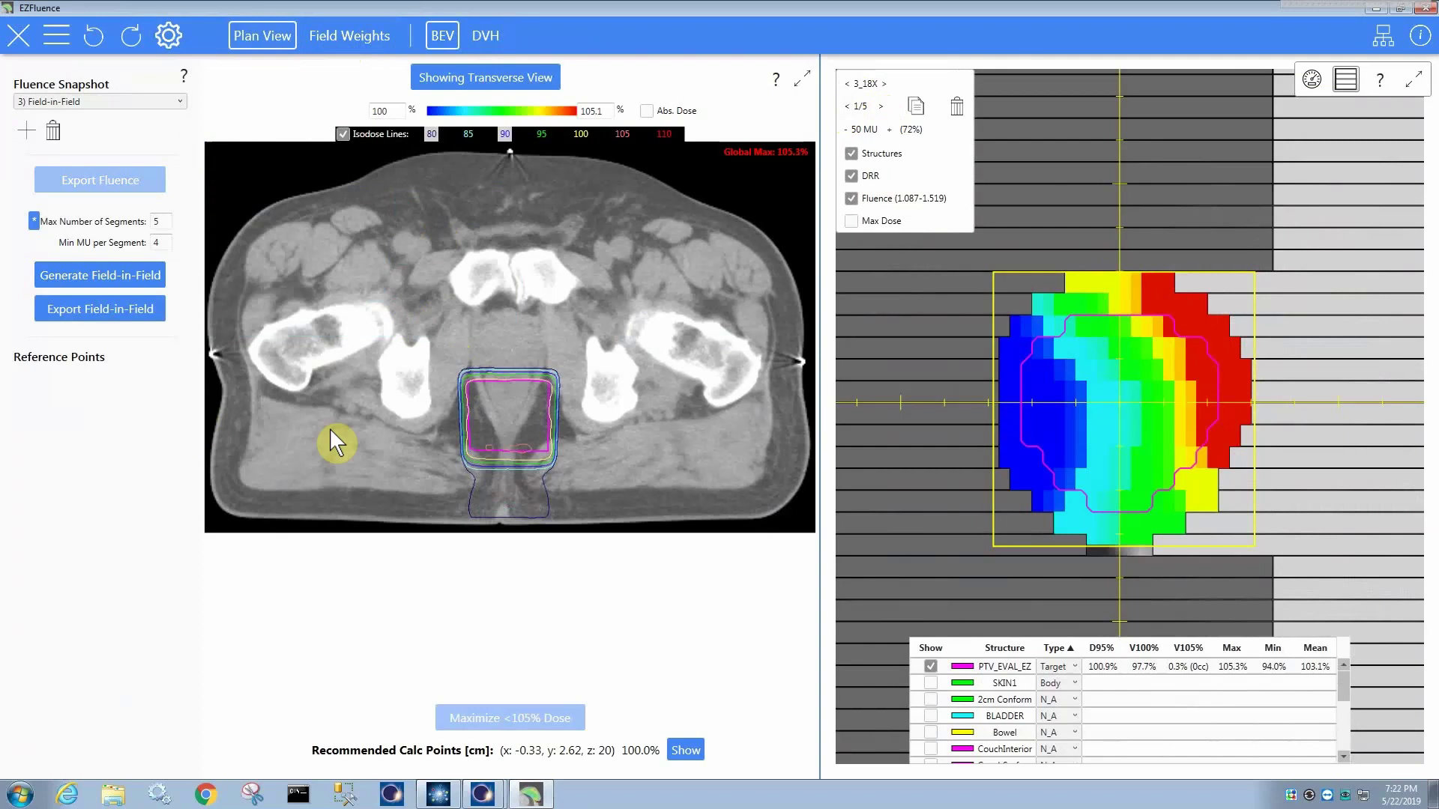
{"action": "left_click", "coordinate": [532, 415]}
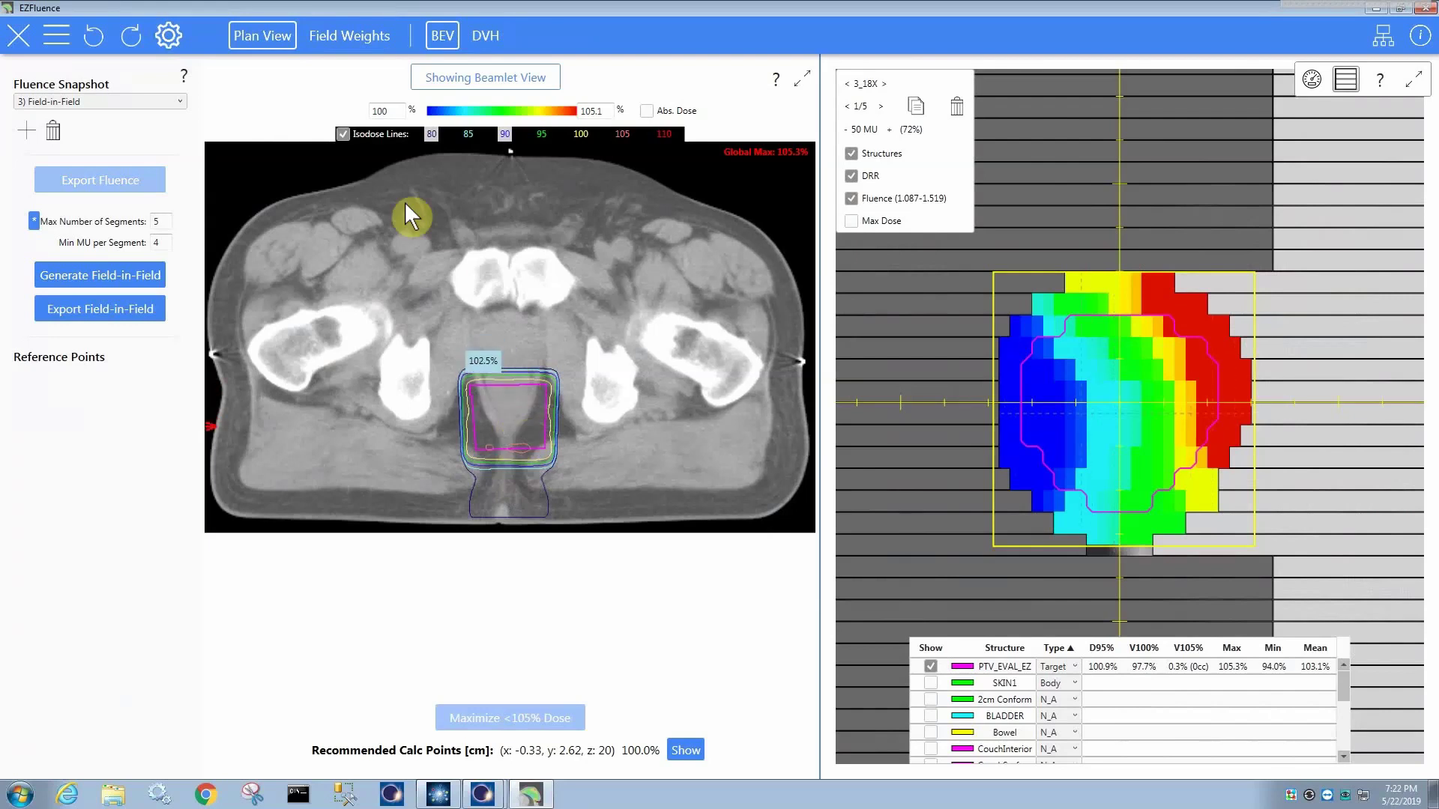
- Revert to the most recent E-Comp snapshot, lower field 1_6X's relative weight to 44.7%, and apply the new field weights
{"action": "left_click", "coordinate": [333, 37]}
{"action": "left_click", "coordinate": [153, 140]}
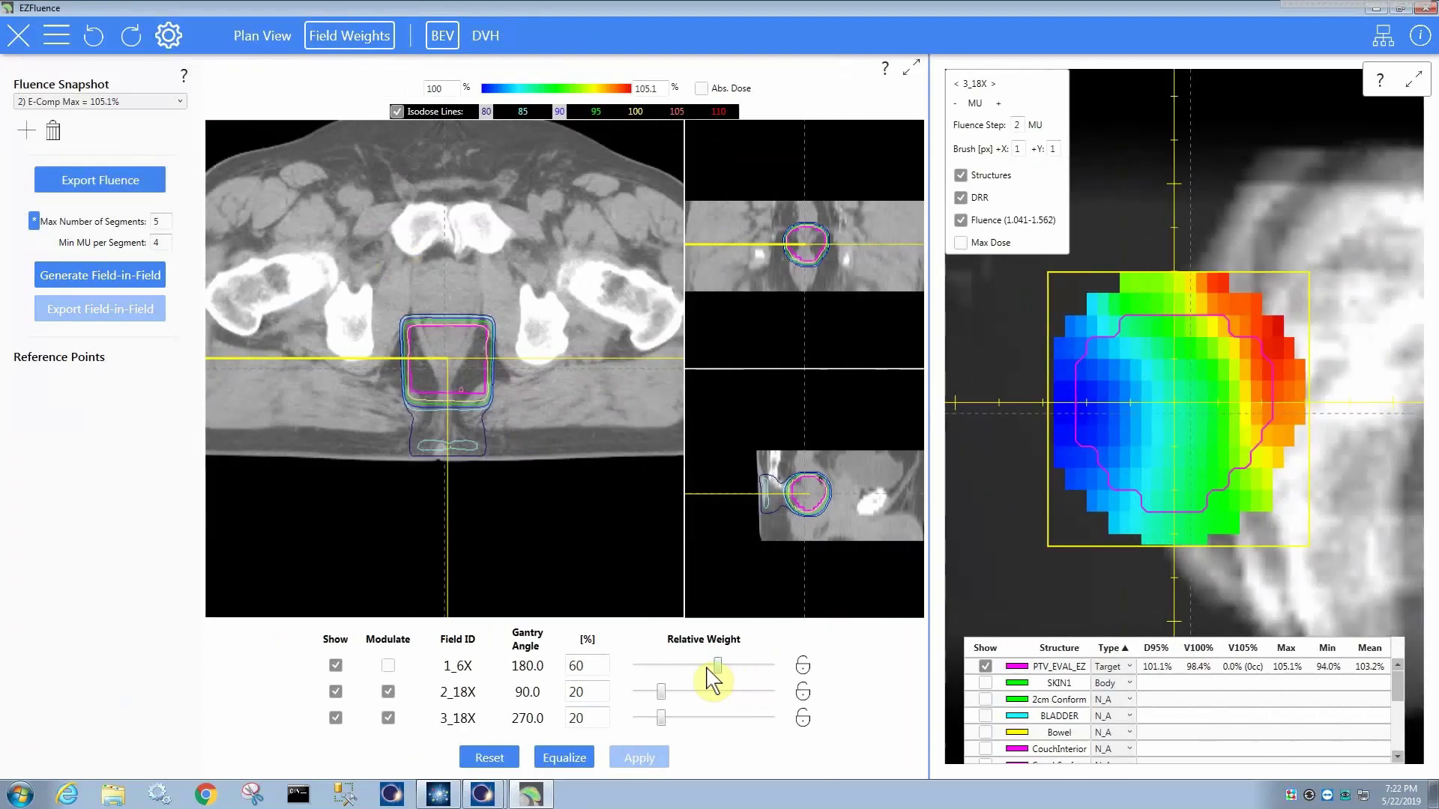
{"action": "left_click_drag", "start_coordinate": [720, 681], "coordinate": [698, 678]}
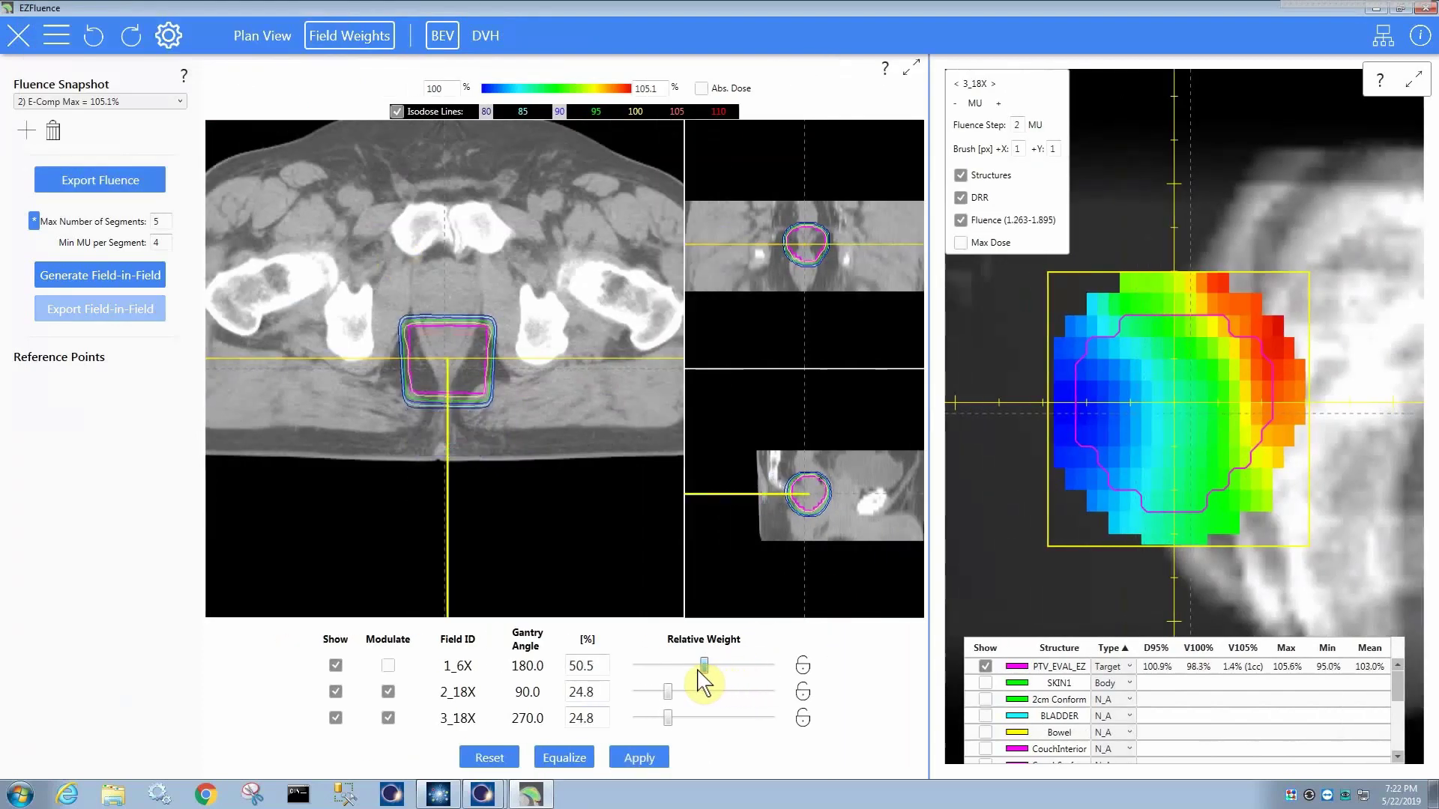
{"action": "left_click", "coordinate": [641, 758]}
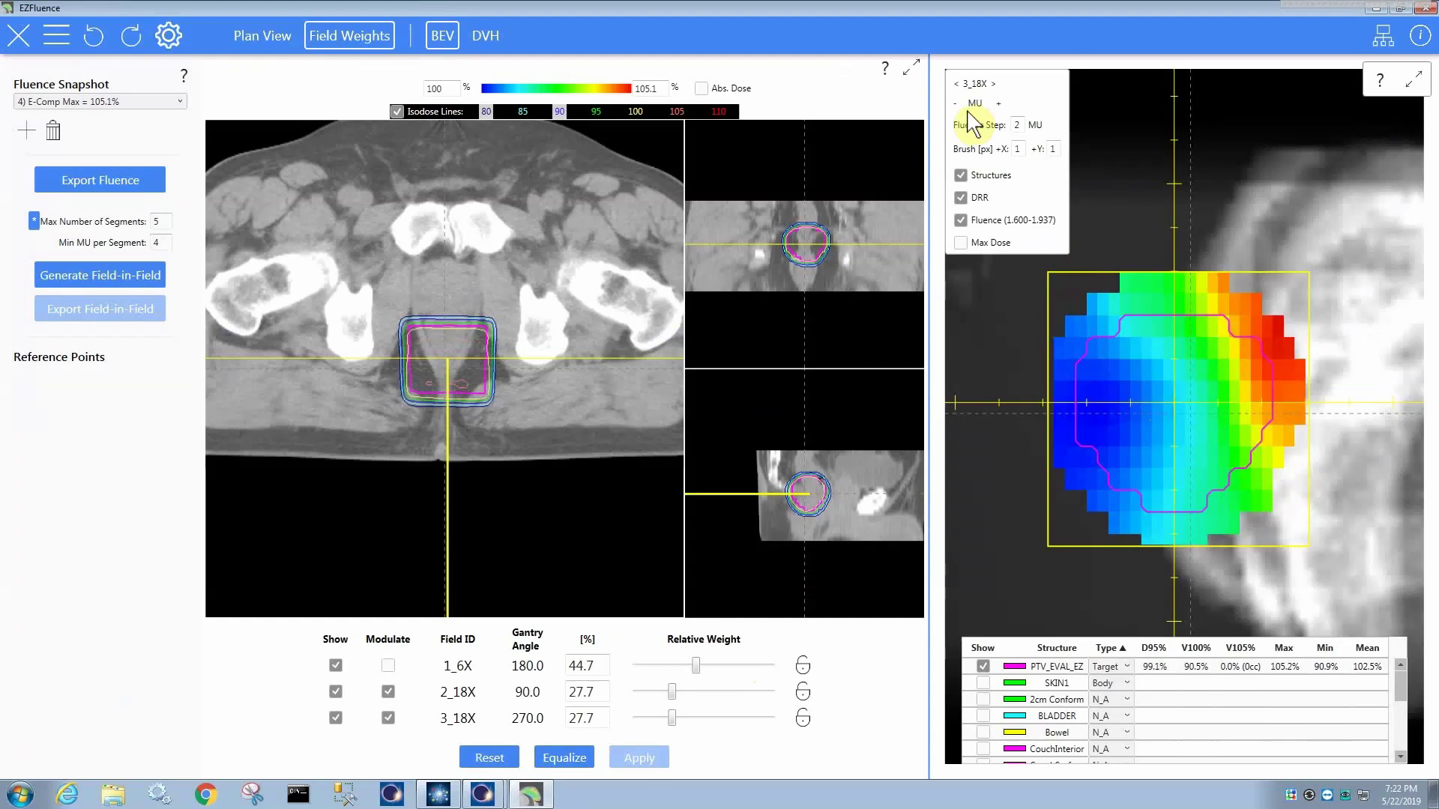
- Display field 1_6X in the beam's eye view, enable its modulation, and apply the change to reoptimize the fluence
{"action": "left_click", "coordinate": [956, 83]}
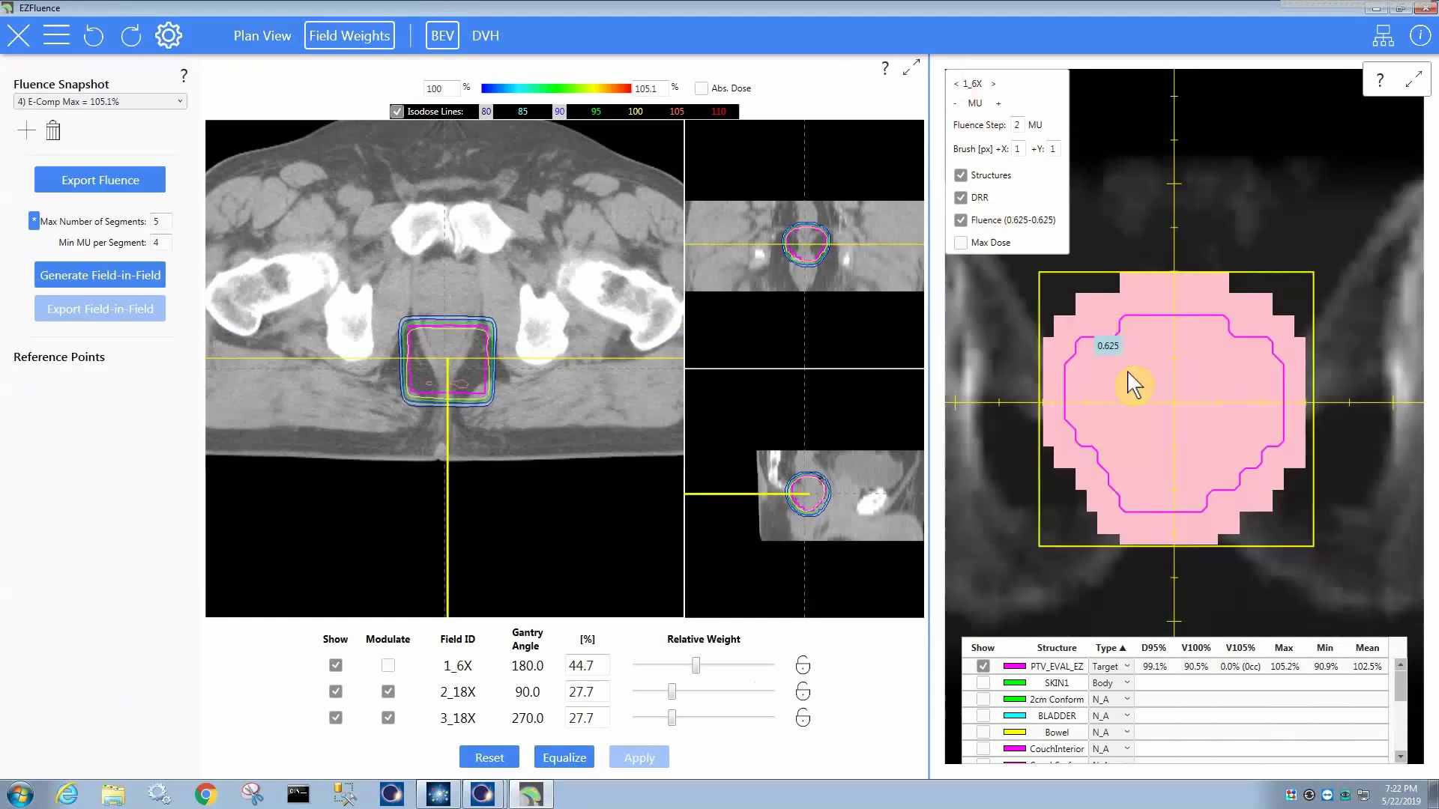
{"action": "left_click", "coordinate": [389, 665]}
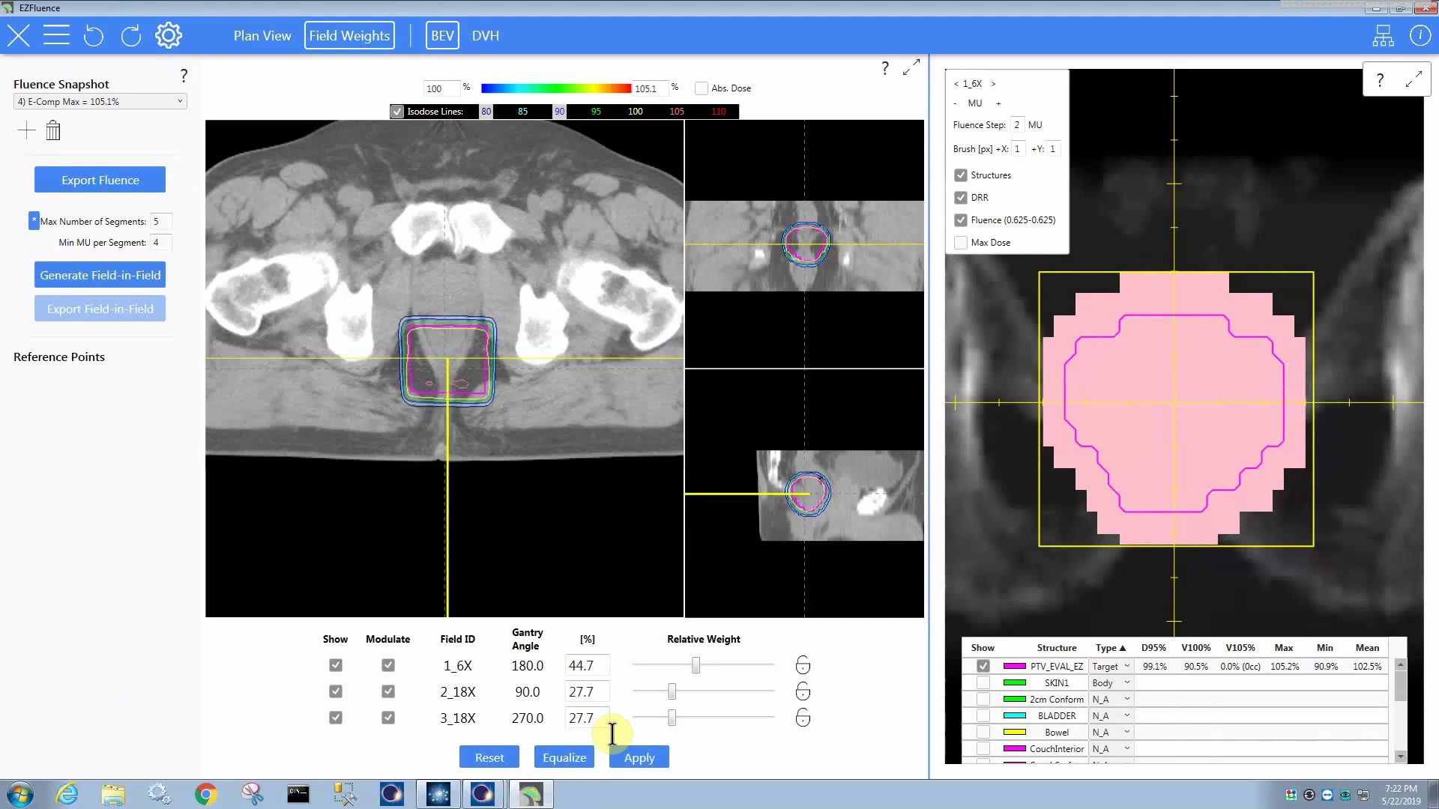
{"action": "left_click", "coordinate": [633, 758]}
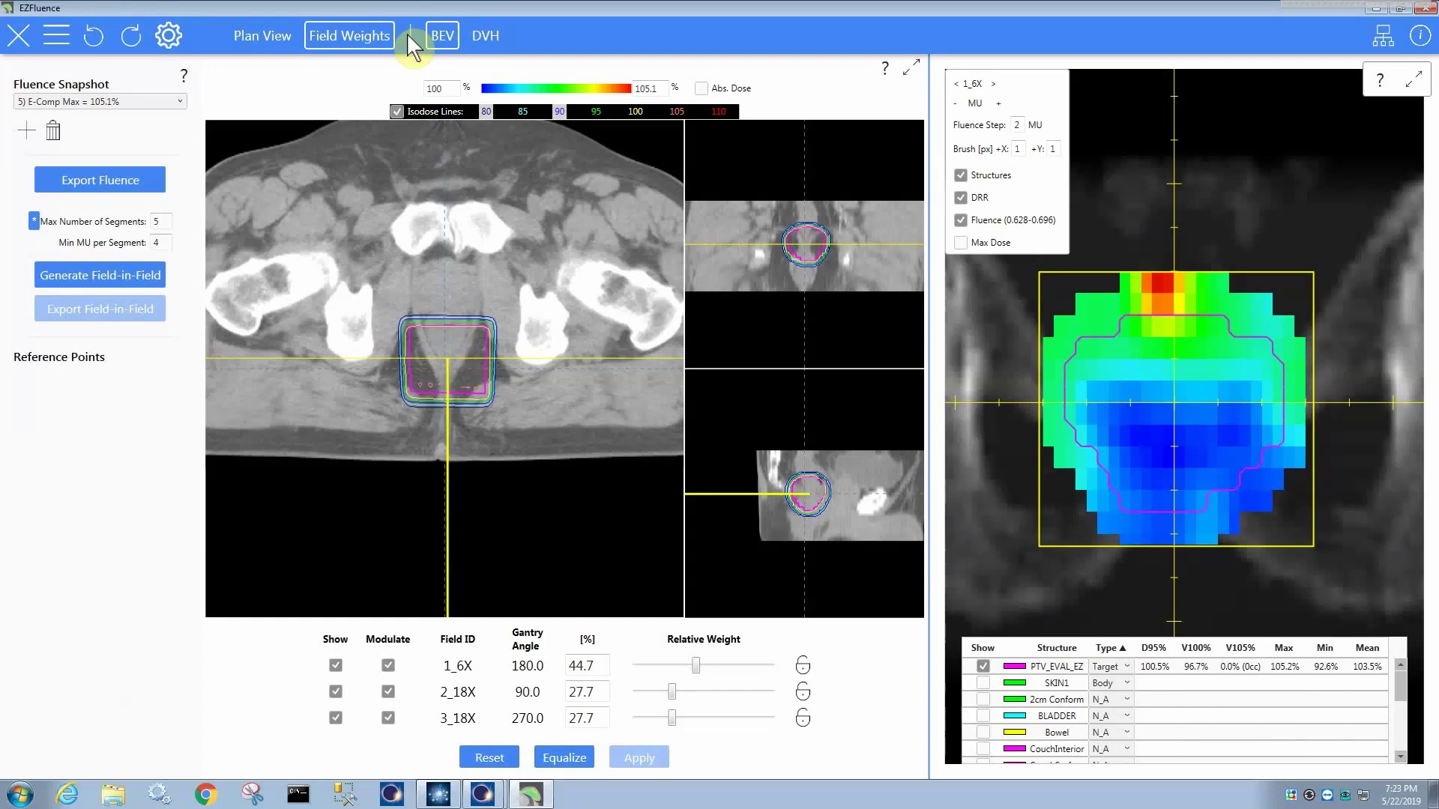
- Show the DVH and generate a field-in-field plan with all three rectum fields modulated
{"action": "left_click", "coordinate": [484, 39]}
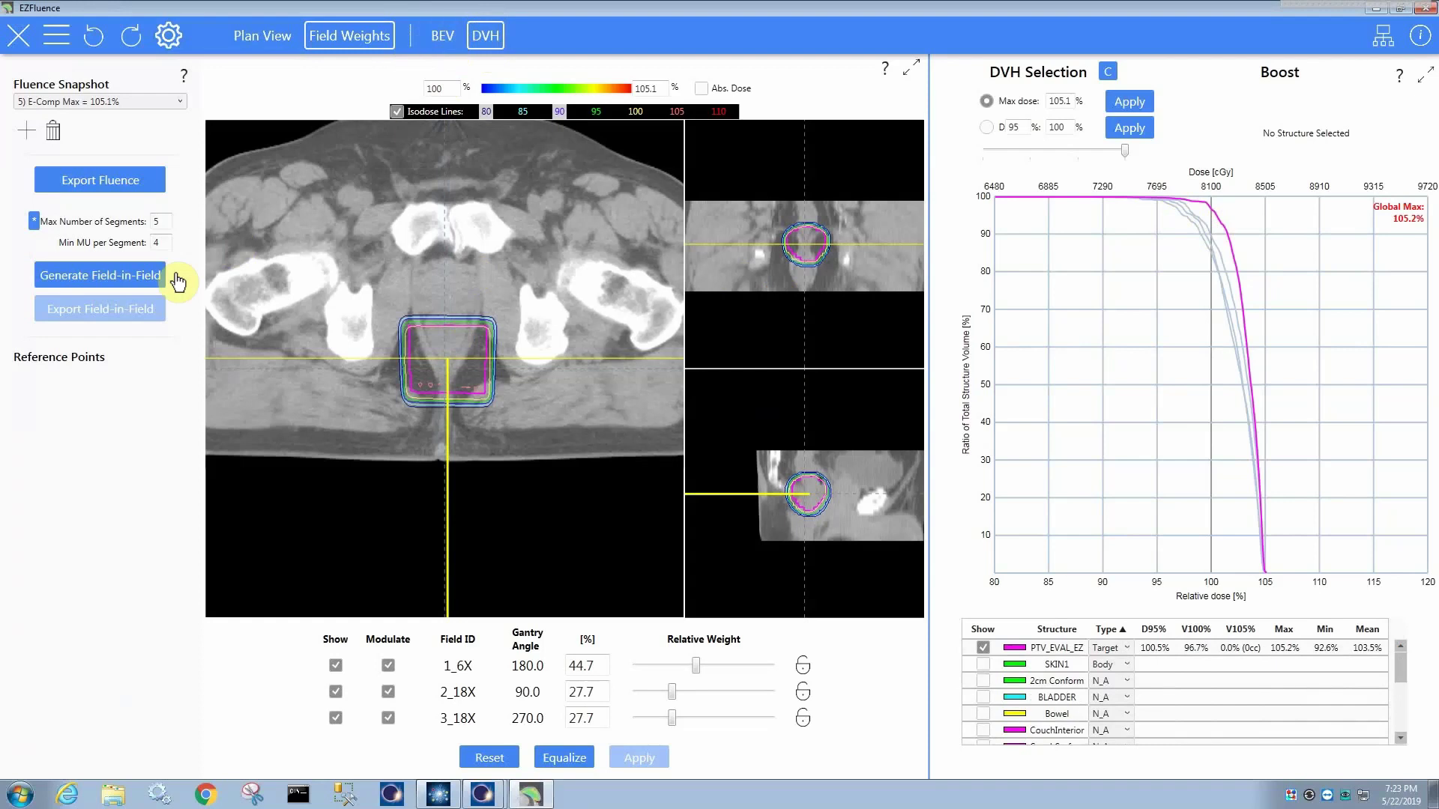
{"action": "left_click", "coordinate": [154, 278]}
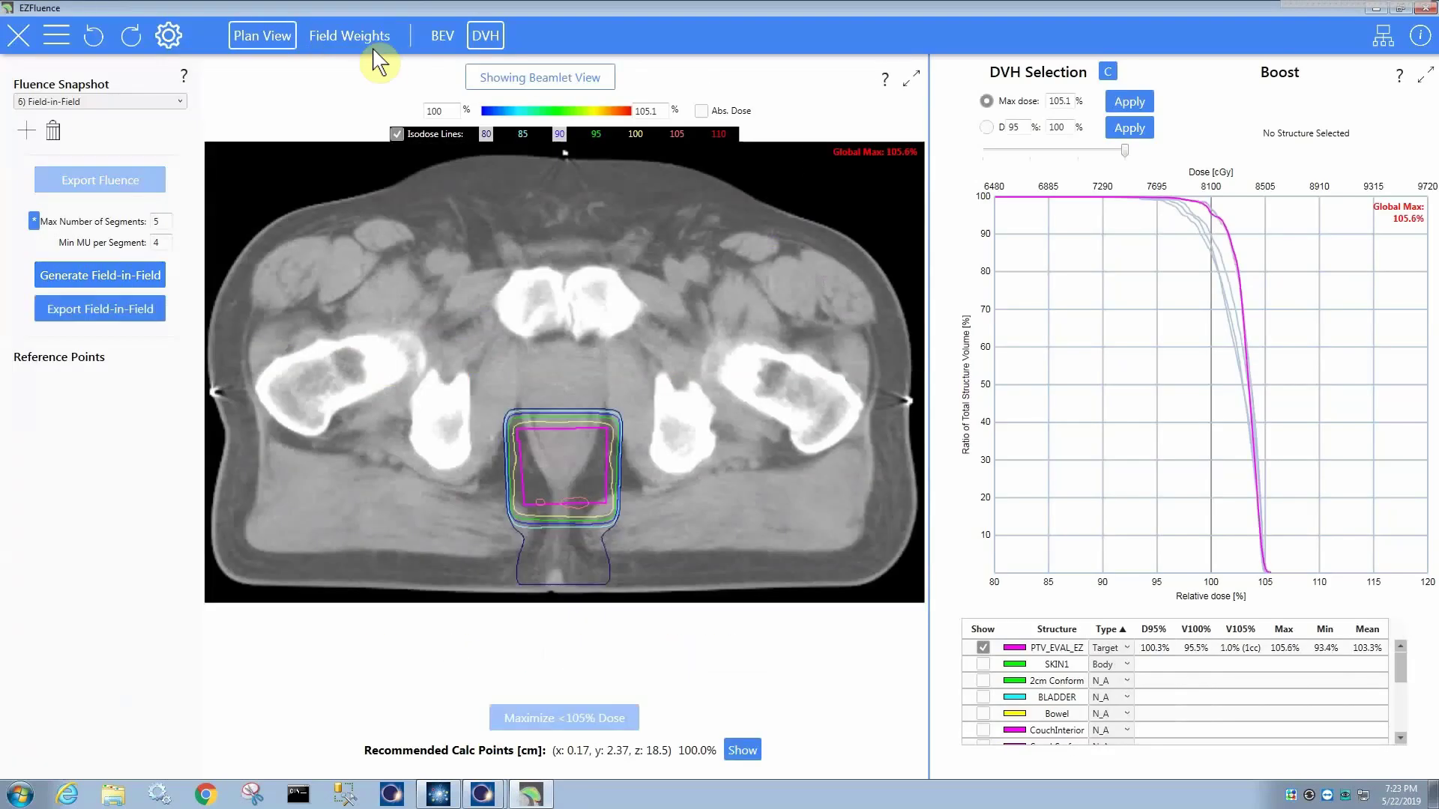
- Examine field 1_6X's segments and field 2_18X's fluence in the new field-in-field plan, along with its DVH
{"action": "left_click", "coordinate": [439, 30]}
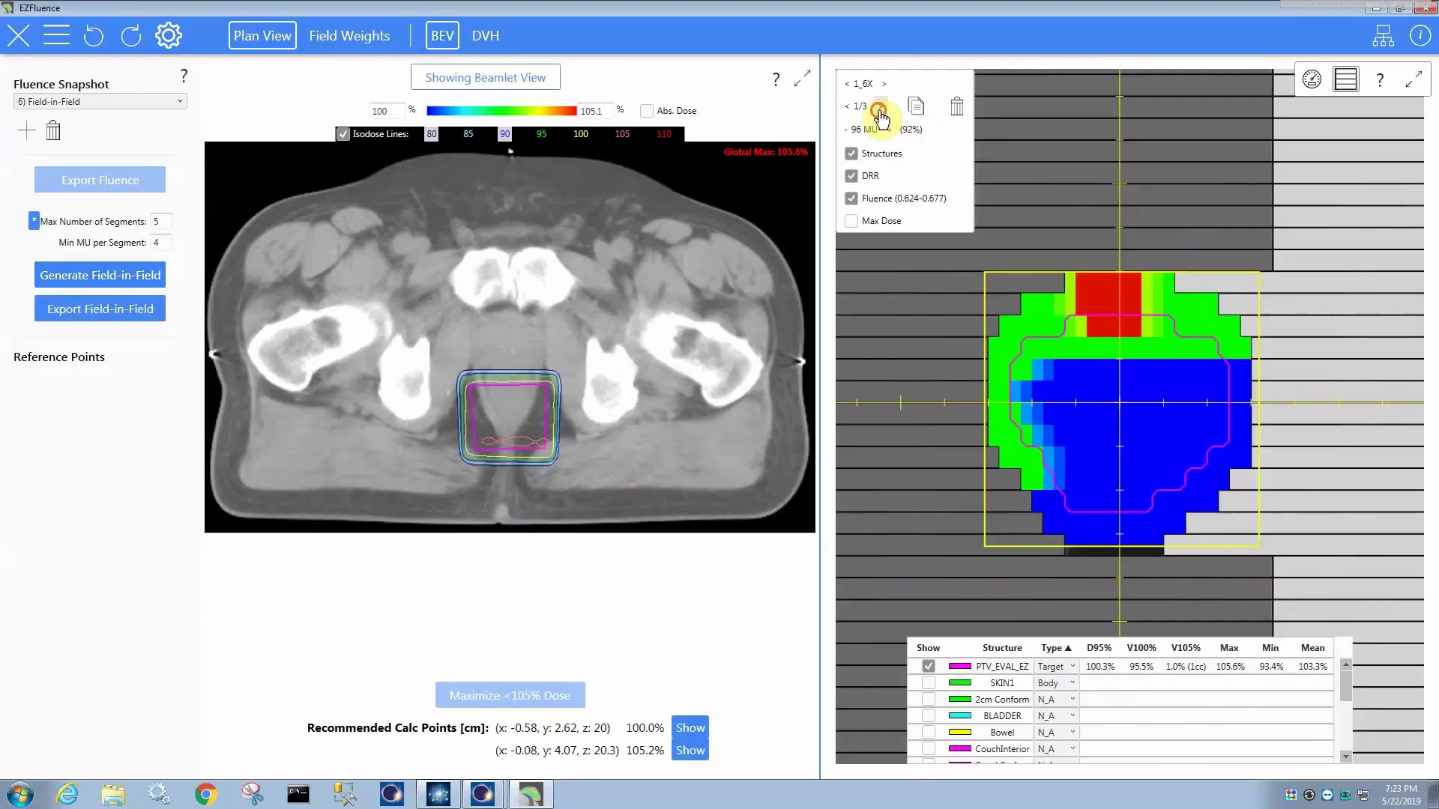
{"action": "left_click", "coordinate": [878, 109]}
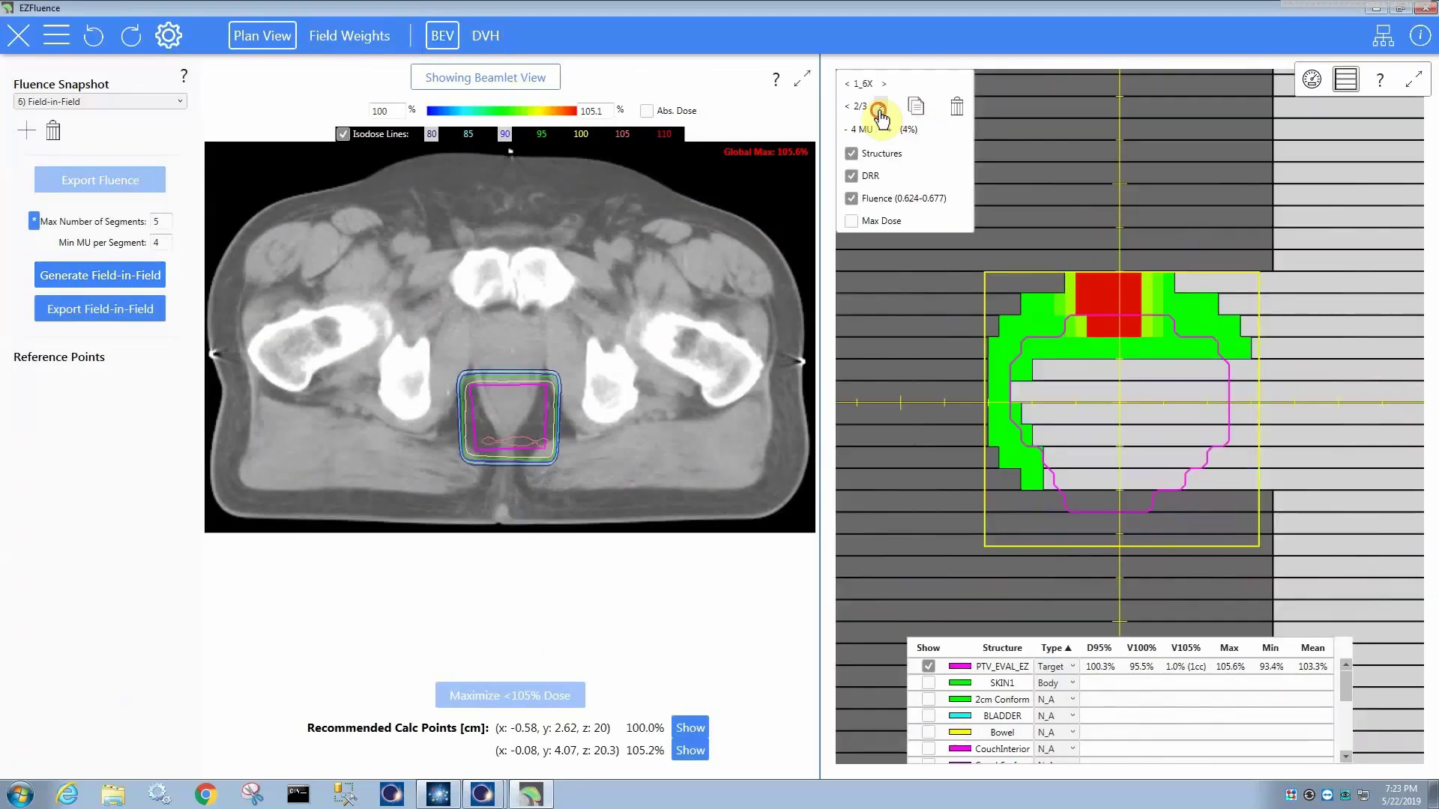
{"action": "left_click", "coordinate": [852, 107]}
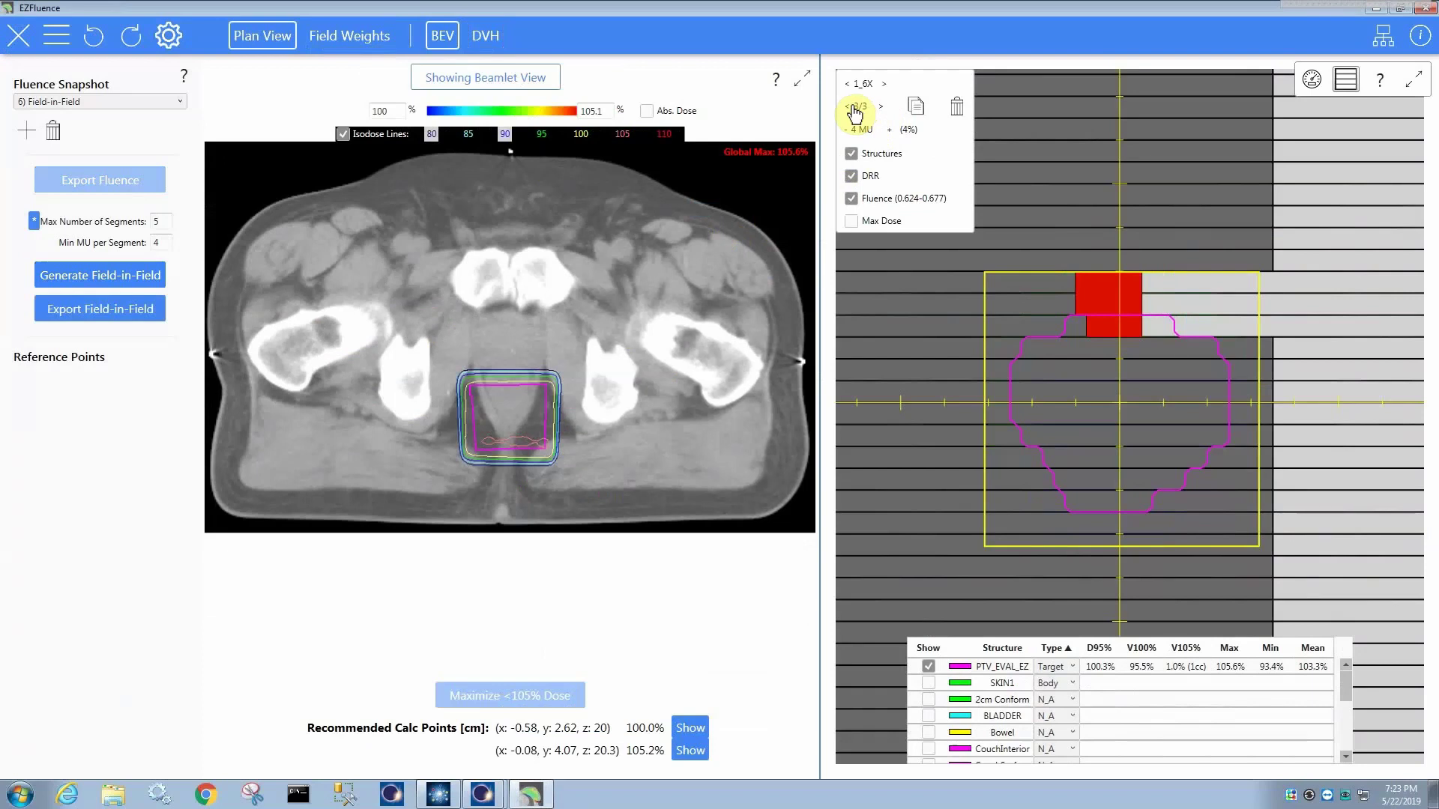
{"action": "left_click", "coordinate": [884, 84]}
{"action": "left_click", "coordinate": [485, 36]}
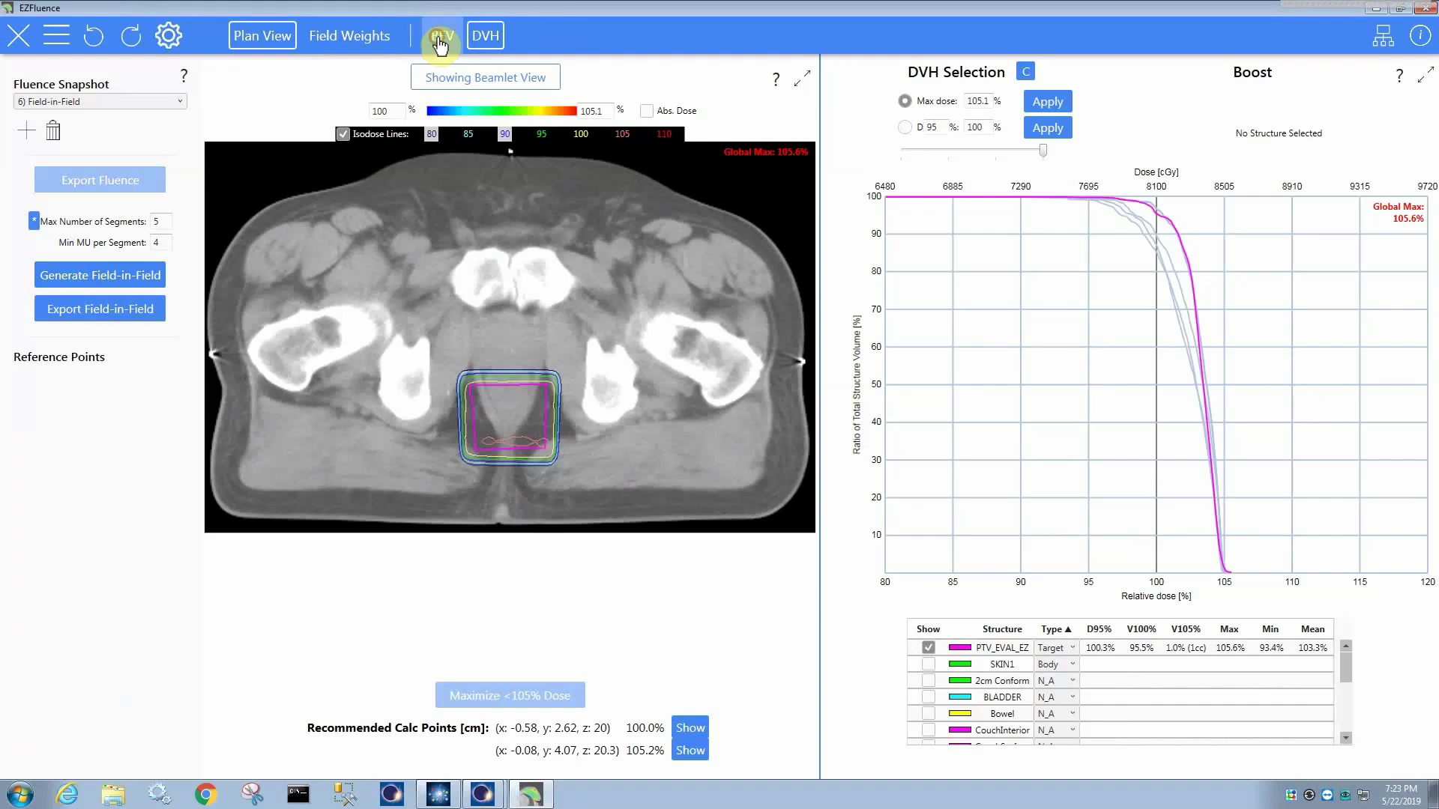
{"action": "left_click", "coordinate": [440, 41]}
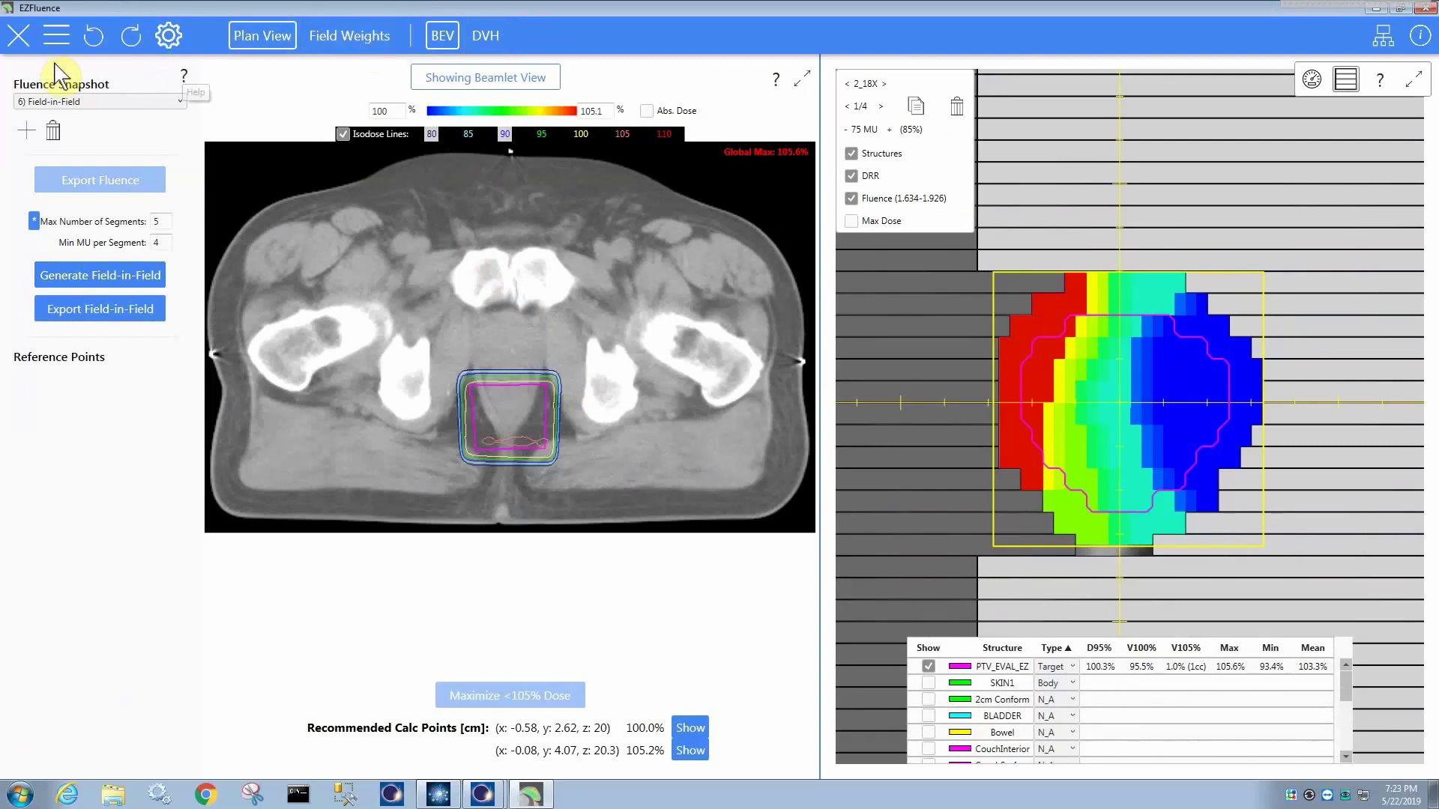
- Close EZFluence and load the 4F Lung plan in External Beam Planning
{"action": "left_click", "coordinate": [19, 36]}
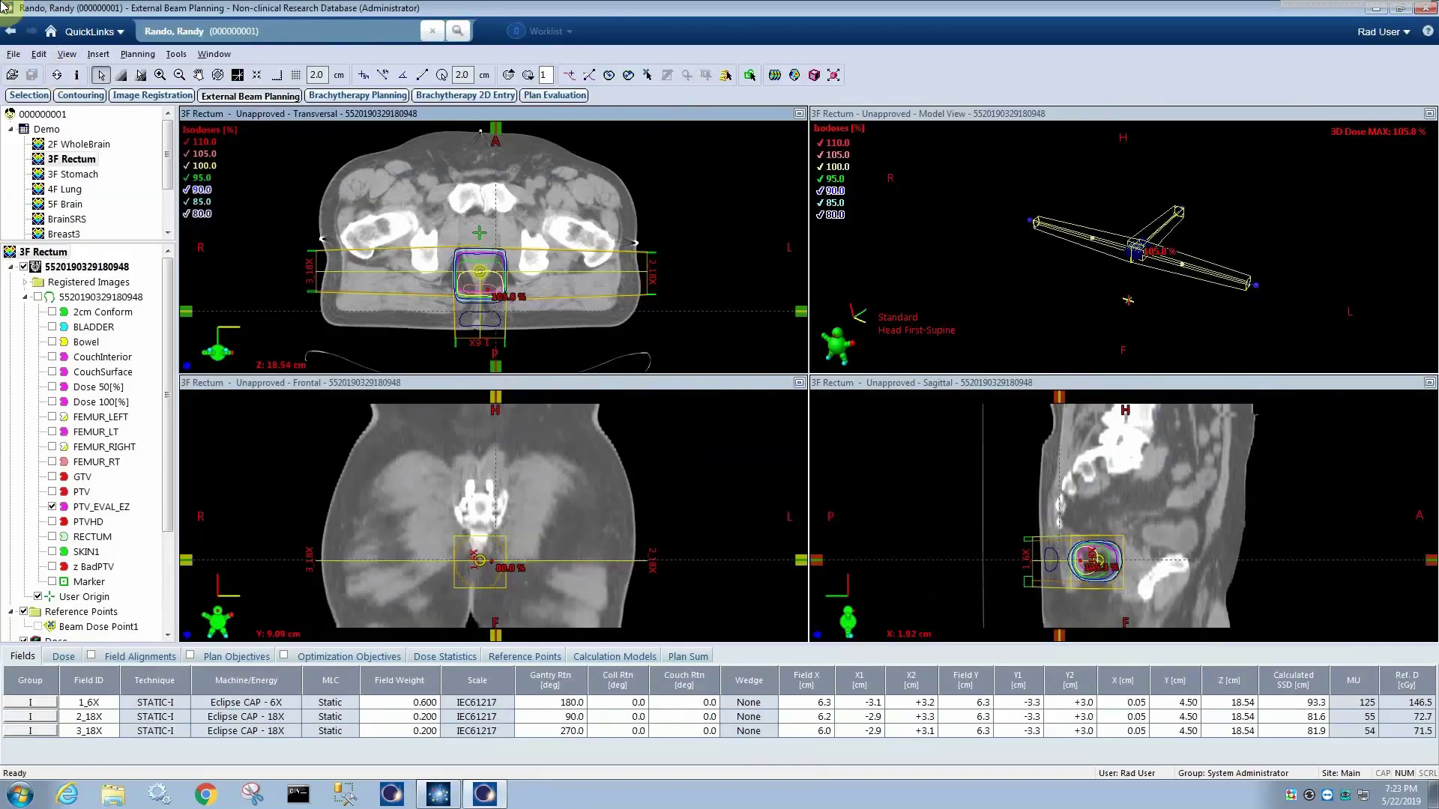
{"action": "left_click", "coordinate": [50, 192]}
{"action": "left_click_drag", "start_coordinate": [51, 196], "coordinate": [392, 262]}
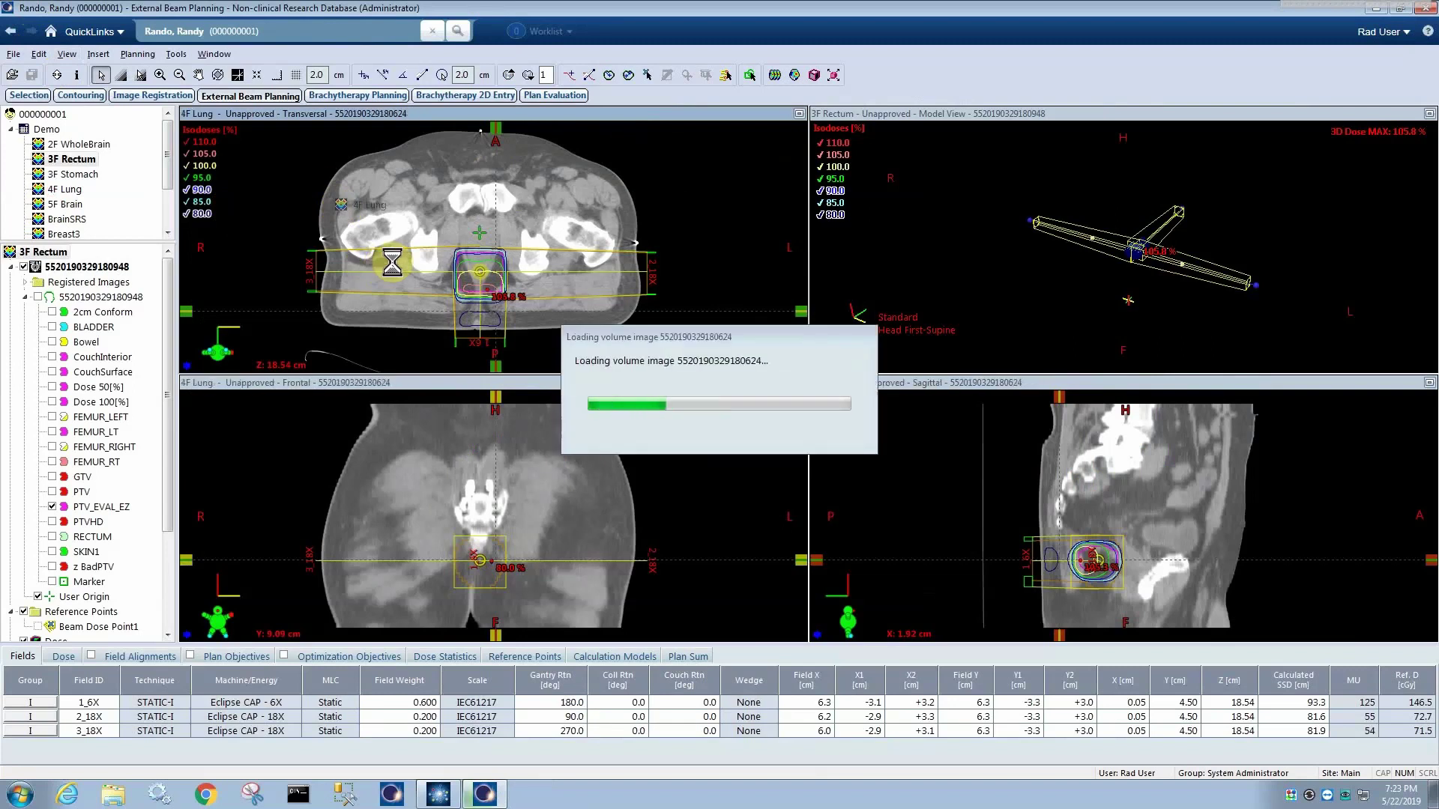
- Launch EZFluence on the 4F Lung plan and apply the field selection with all four fields modulated
{"action": "left_click_drag", "start_coordinate": [466, 283], "coordinate": [540, 240]}
{"action": "mouse_move", "coordinate": [465, 315]}
{"action": "left_mouse_down"}
{"action": "mouse_move", "coordinate": [486, 225]}
{"action": "mouse_move", "coordinate": [471, 303]}
{"action": "left_mouse_up"}
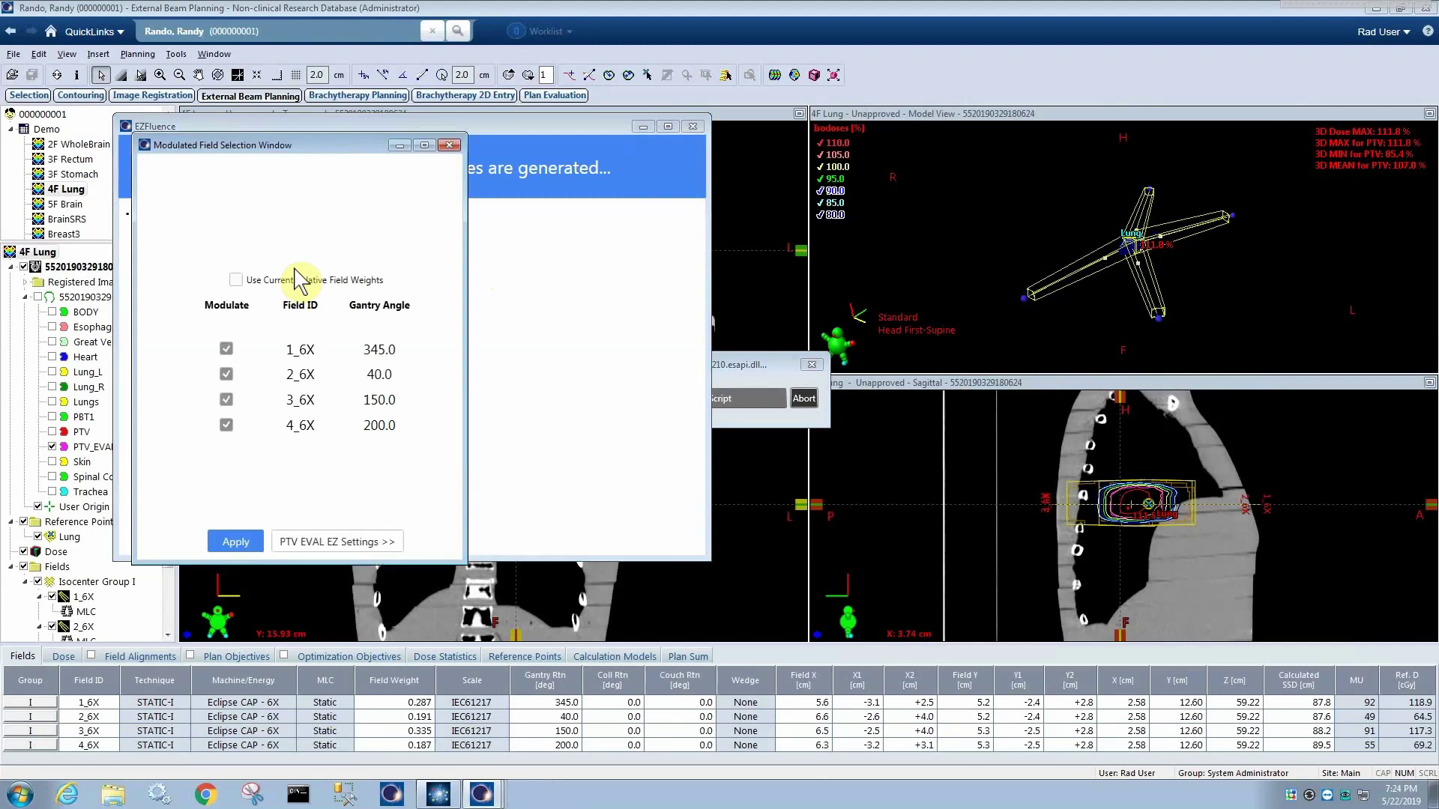
{"action": "left_click", "coordinate": [234, 538]}
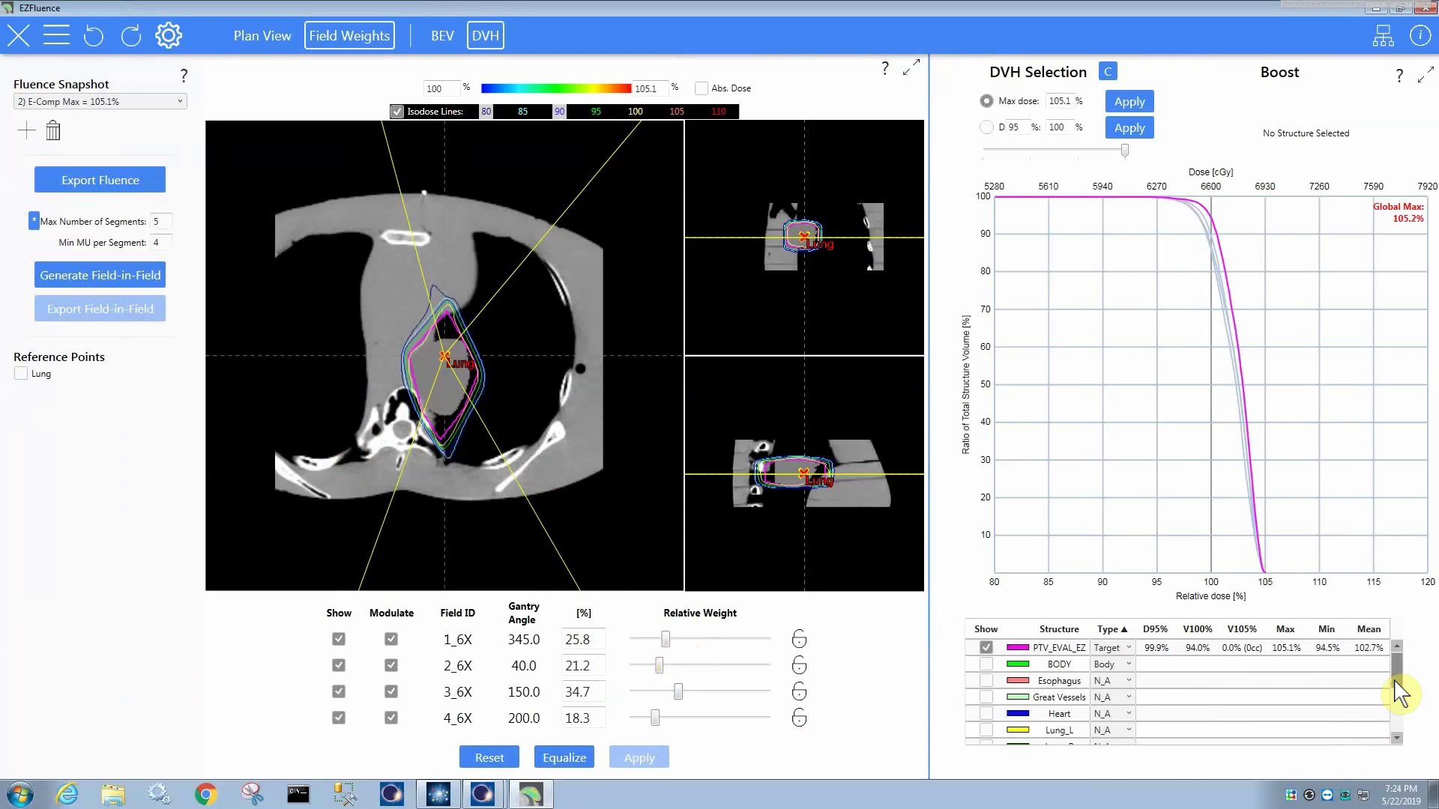
- Add the Spinal Cord to the DVH and the CT views, and switch the dose display to absolute dose
{"action": "scroll", "coordinate": [1399, 696], "scroll_direction": "down", "scroll_amount": 3}
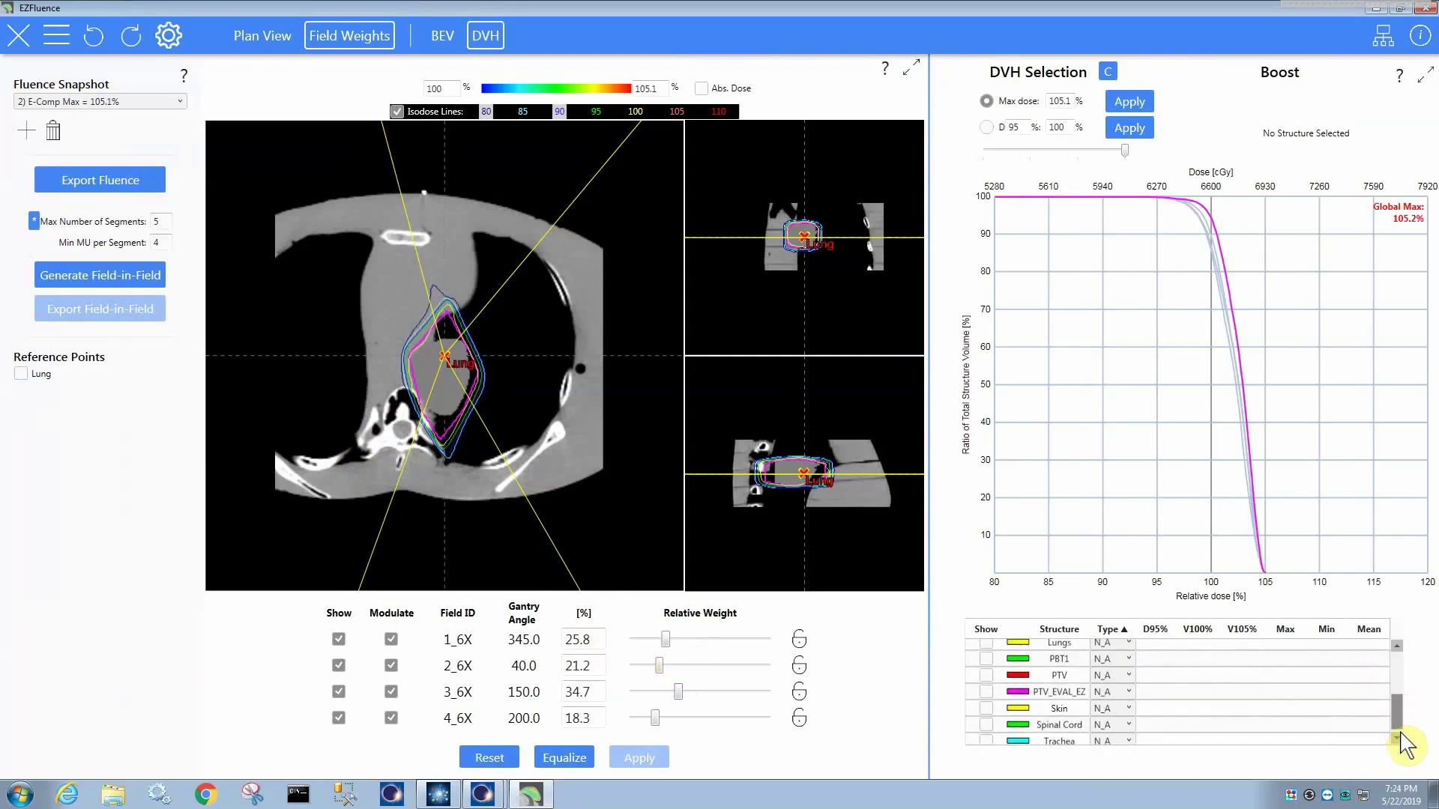
{"action": "left_click", "coordinate": [986, 720]}
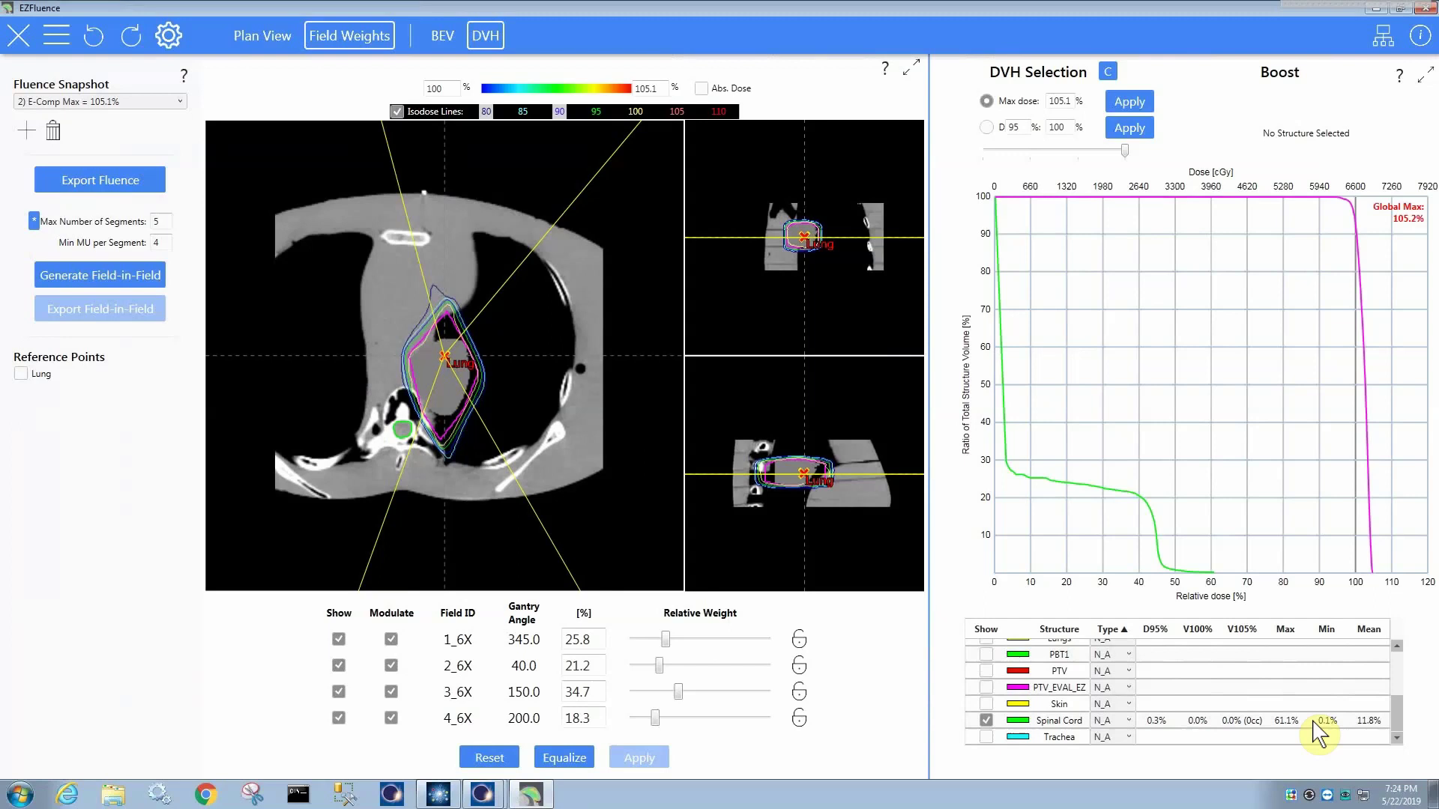
{"action": "left_click", "coordinate": [701, 88]}
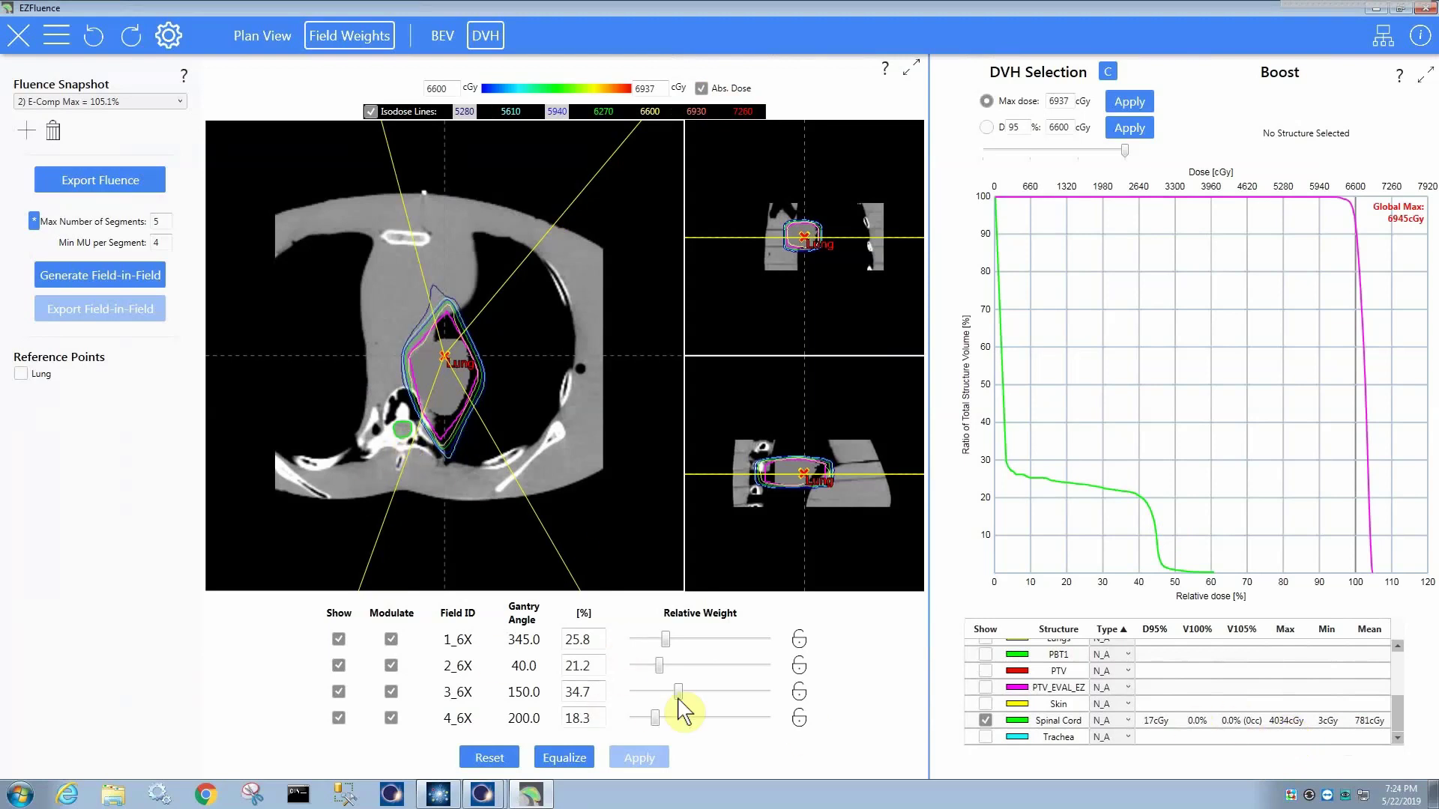
- Lower field 4_6X's relative weight to 9.8% to reduce the spinal cord dose, and apply the new field weights
{"action": "left_click", "coordinate": [337, 716]}
{"action": "left_click", "coordinate": [337, 716]}
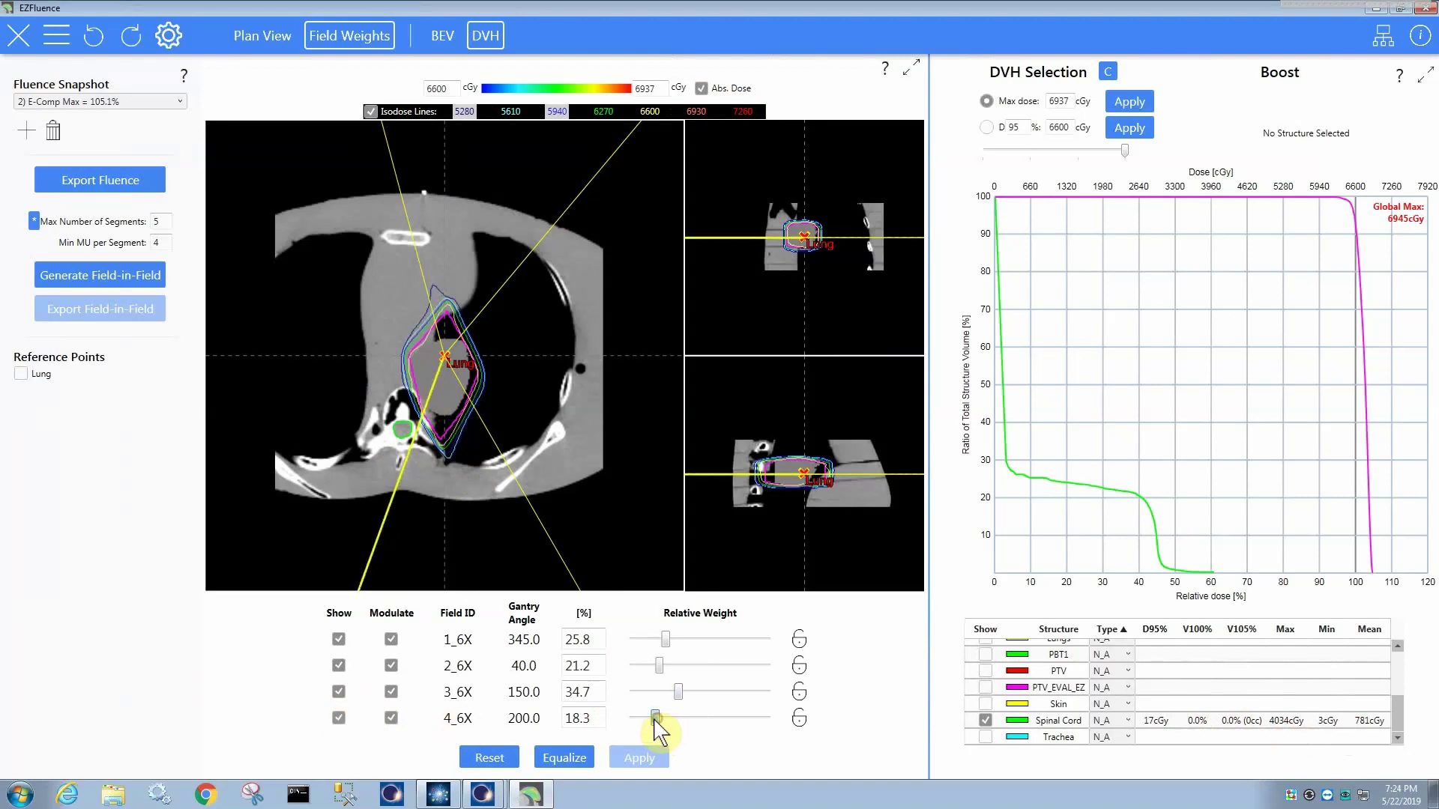
{"action": "left_click_drag", "start_coordinate": [652, 721], "coordinate": [642, 722]}
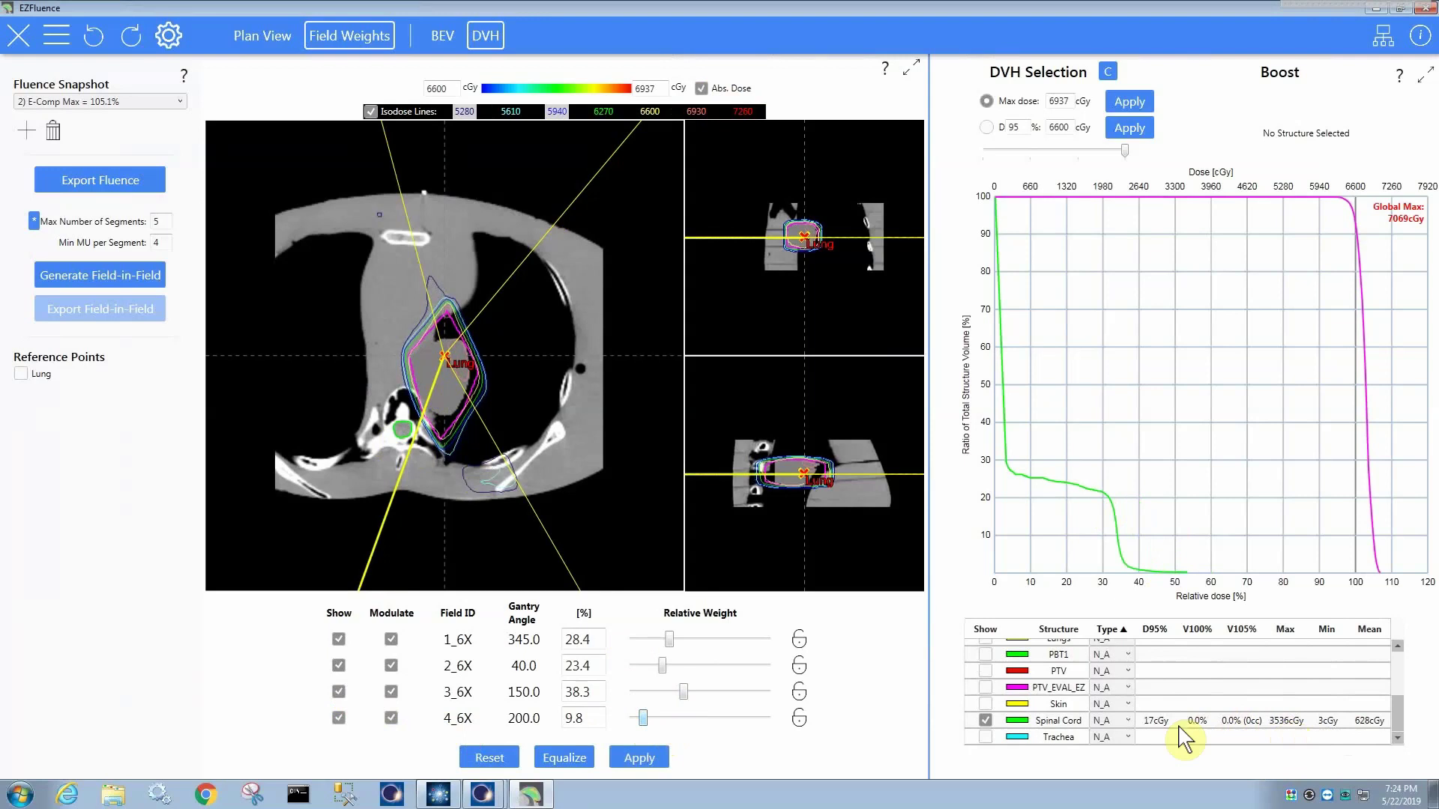
{"action": "left_click", "coordinate": [640, 757]}
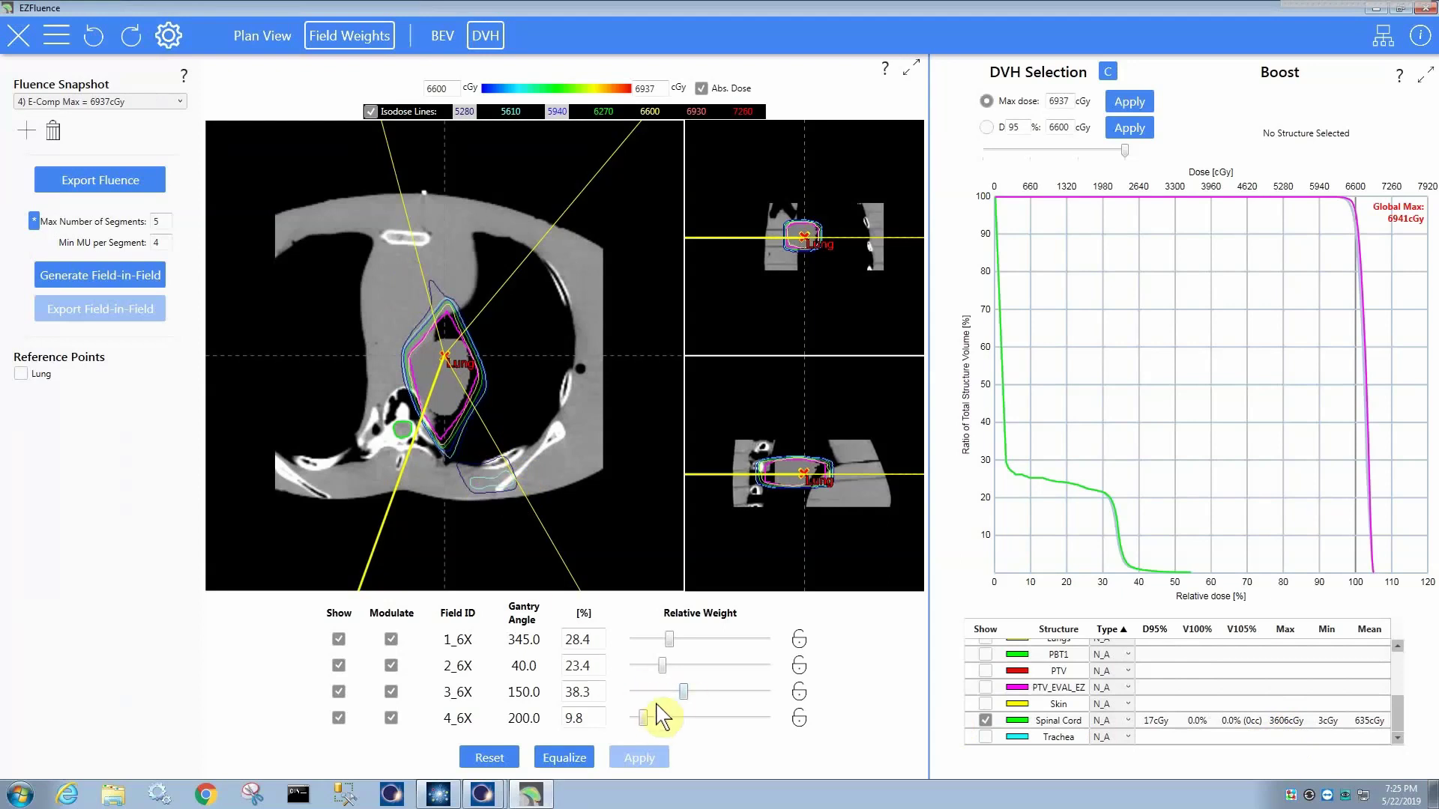
- Raise field 4_6X's relative weight to 17.2% and apply the new field weights
{"action": "left_click_drag", "start_coordinate": [649, 727], "coordinate": [657, 724]}
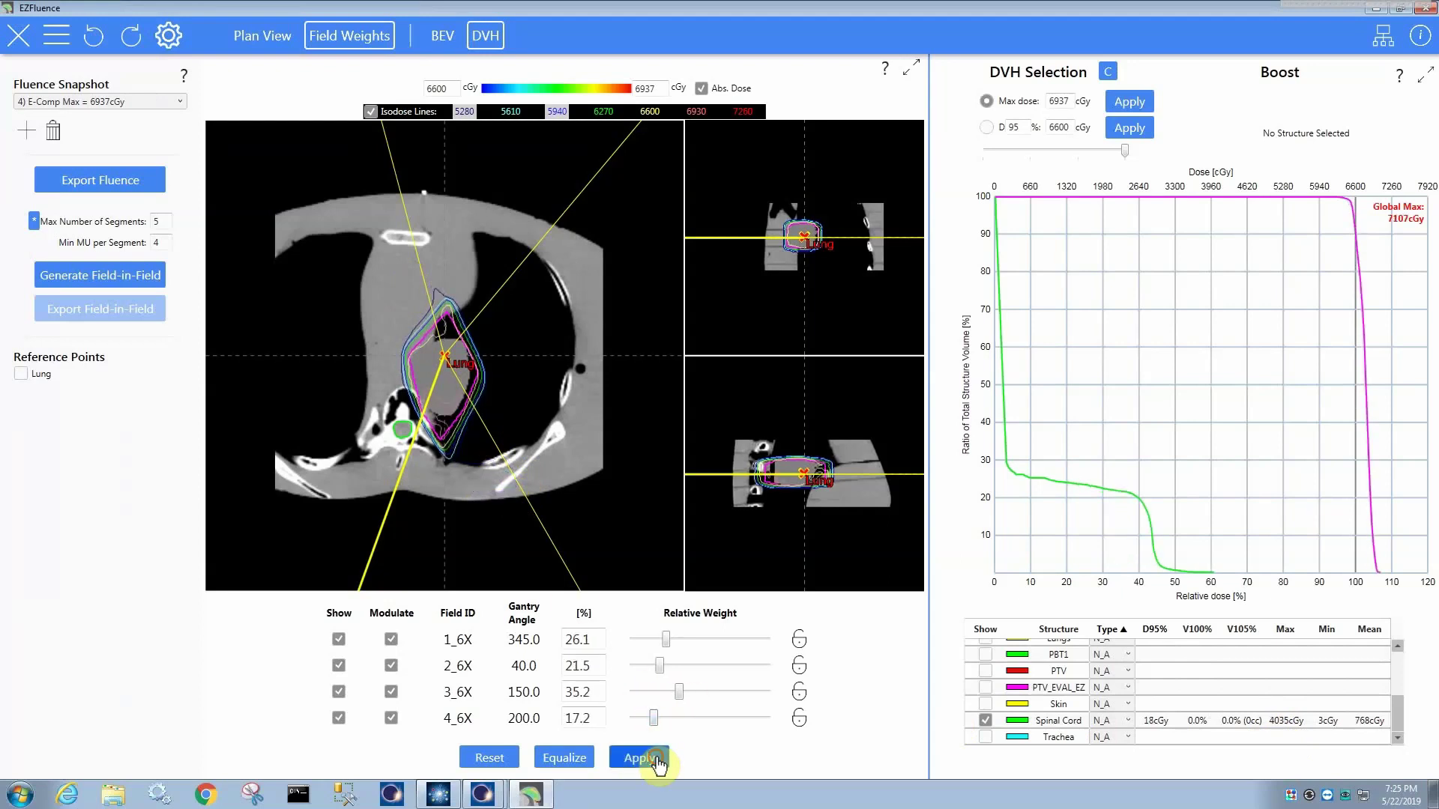
{"action": "left_click", "coordinate": [641, 758]}
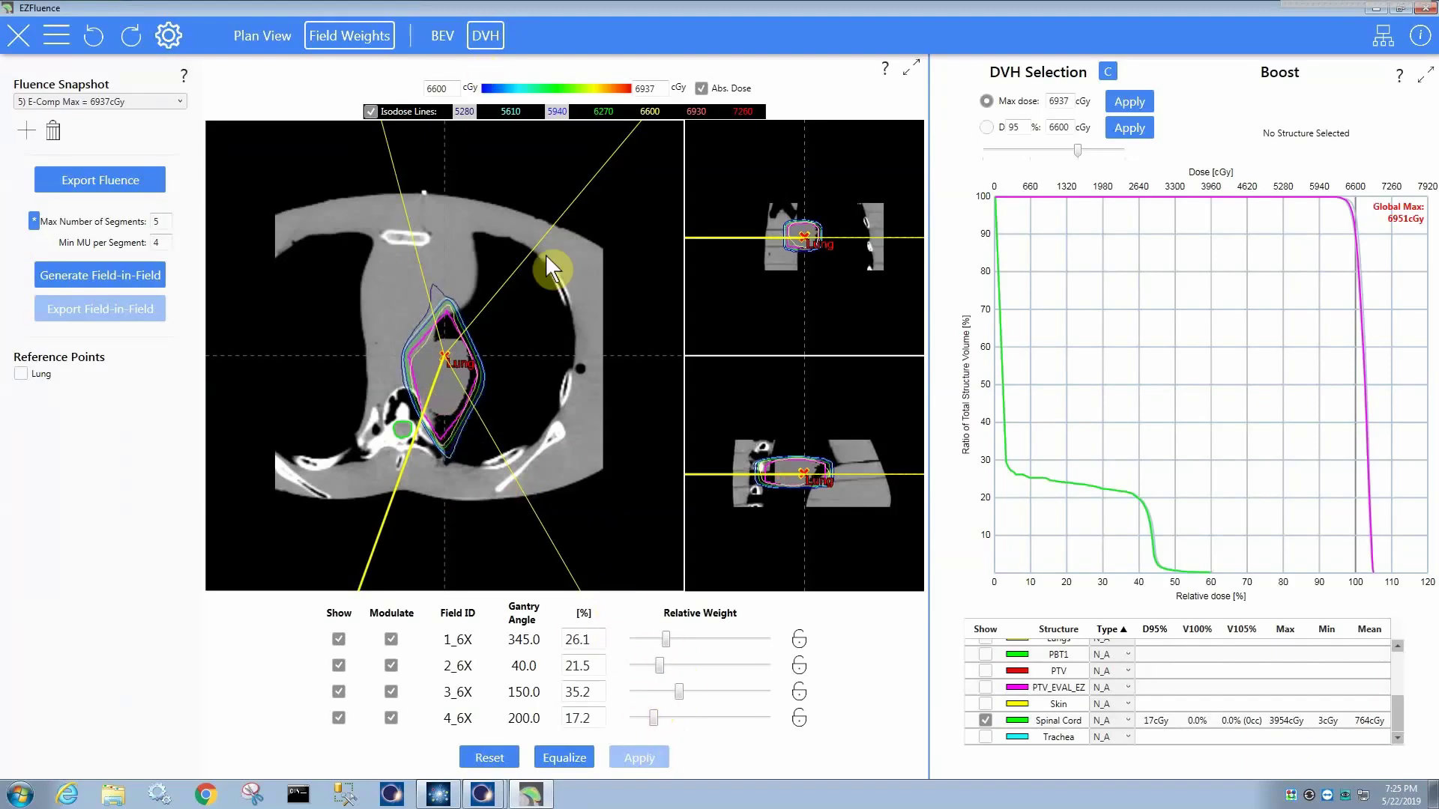
- Examine the beam's-eye-view fluence of fields 1_6X and 2_6X, the transverse plan dose and the DVH, ending at the field weights
{"action": "left_click", "coordinate": [442, 36]}
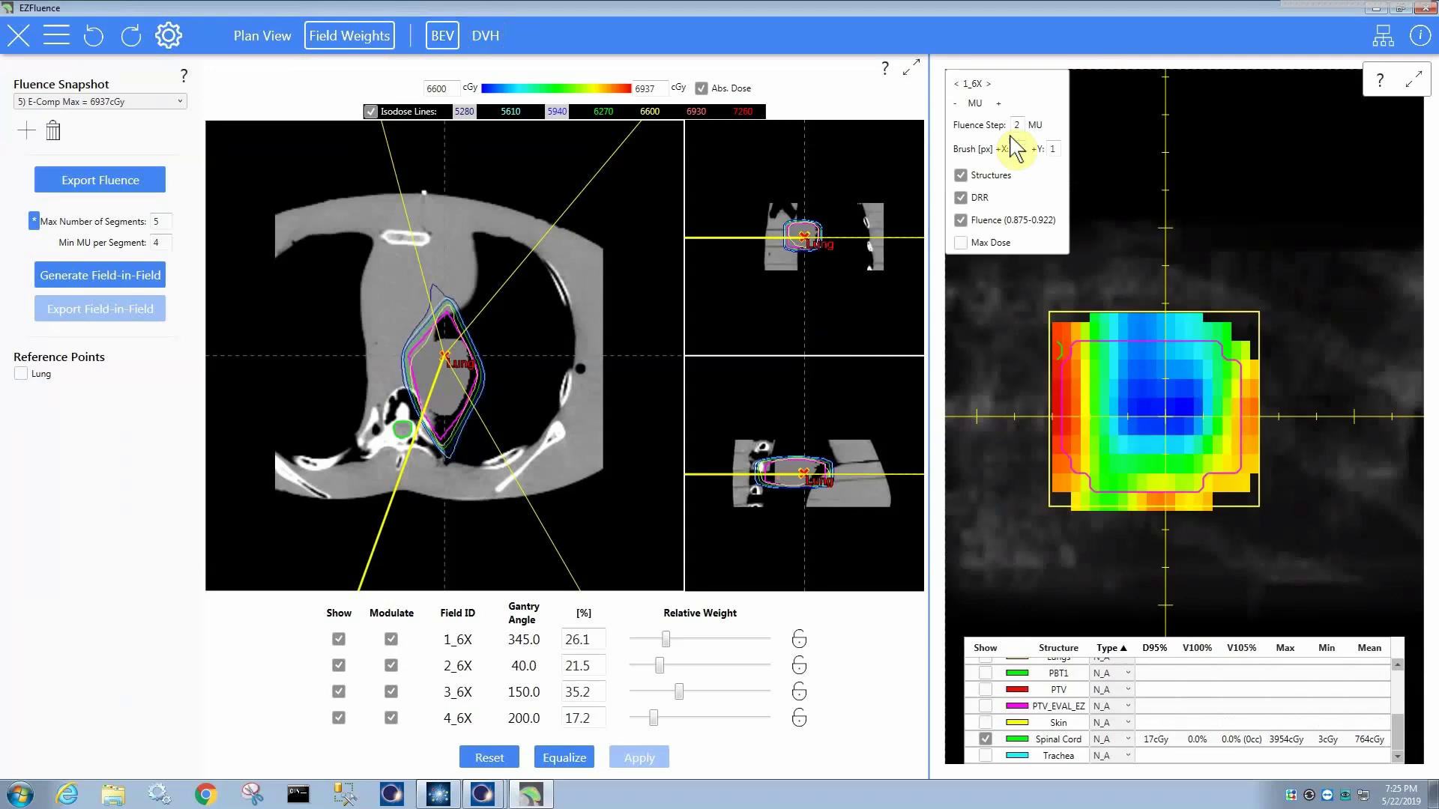
{"action": "left_click", "coordinate": [989, 83]}
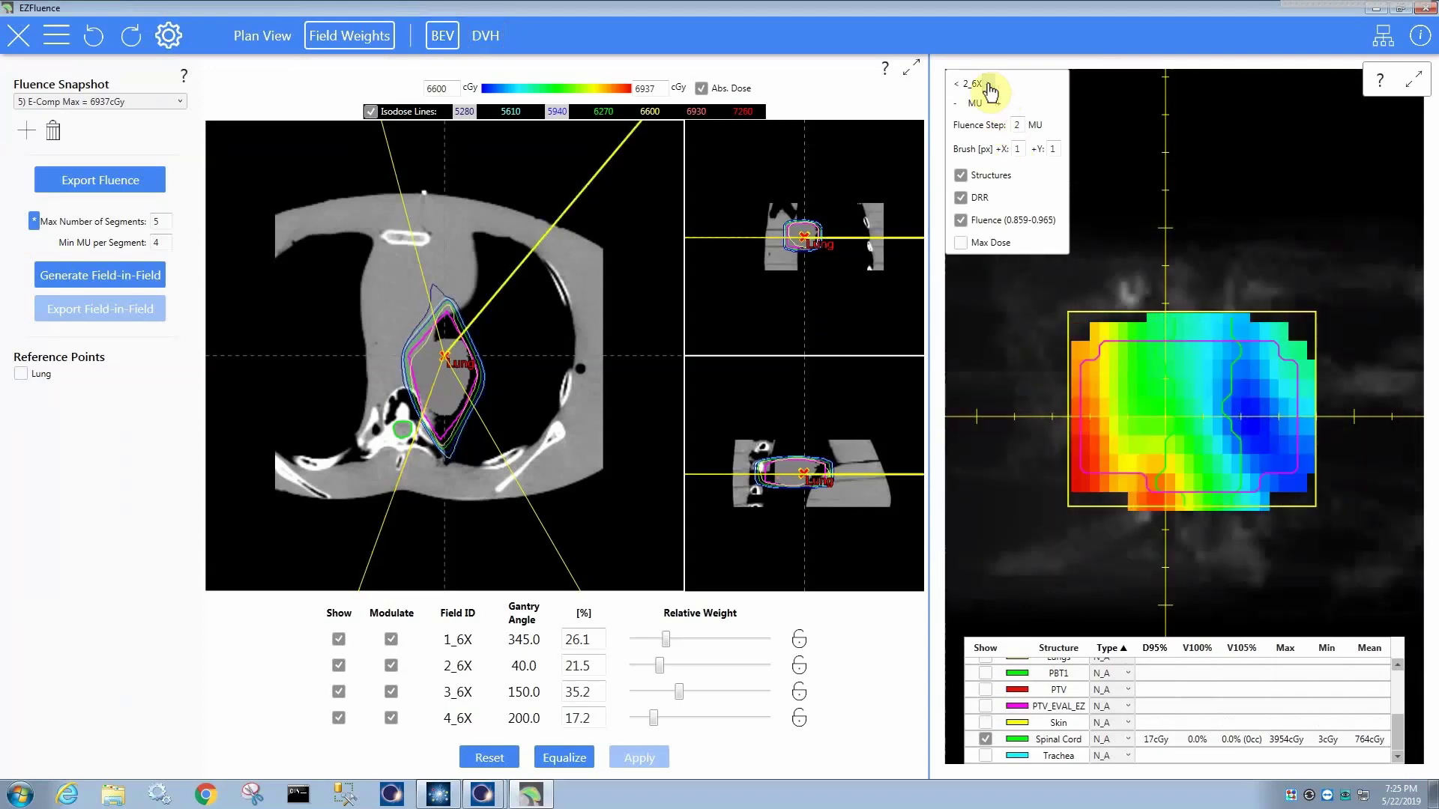
{"action": "left_click", "coordinate": [275, 41]}
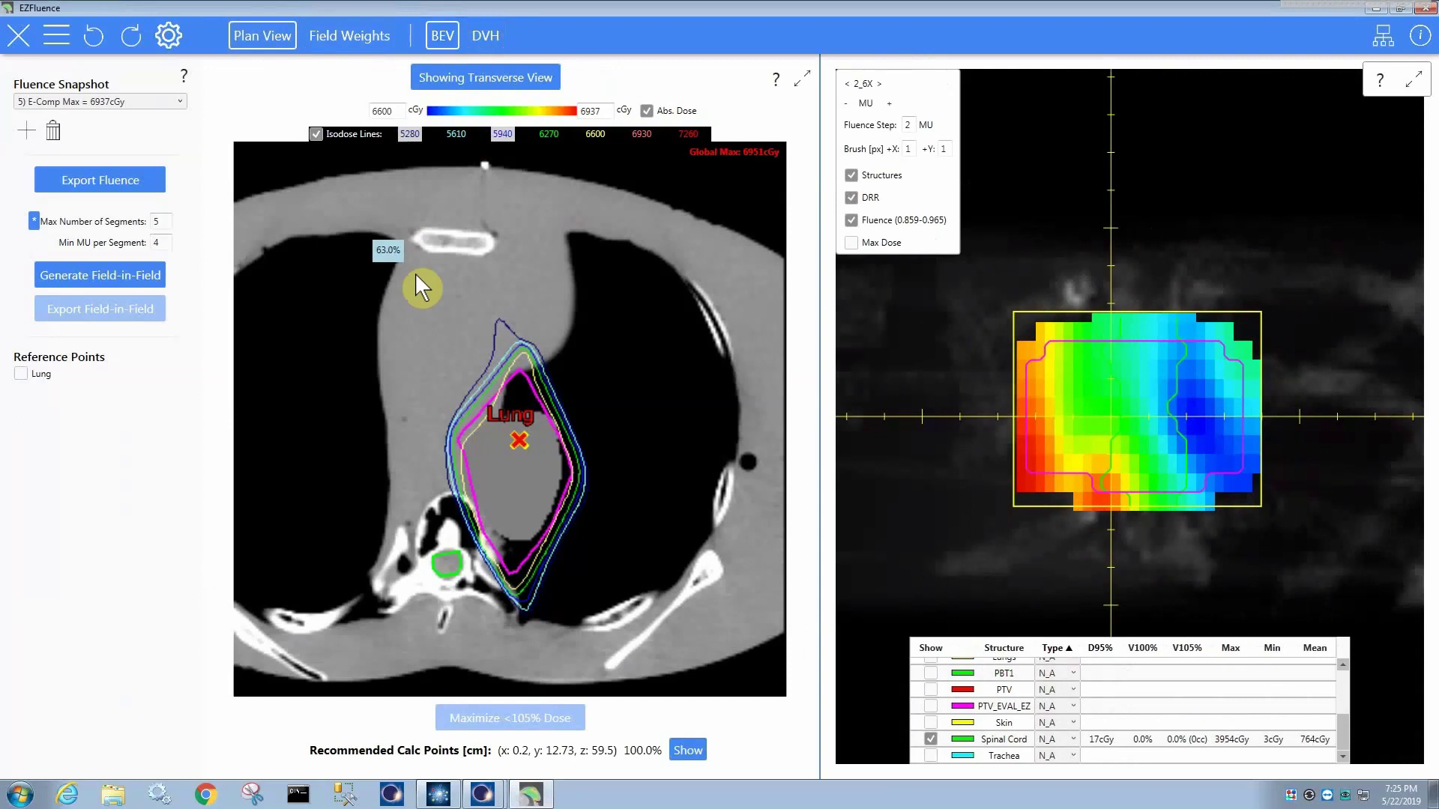
{"action": "left_click", "coordinate": [486, 36]}
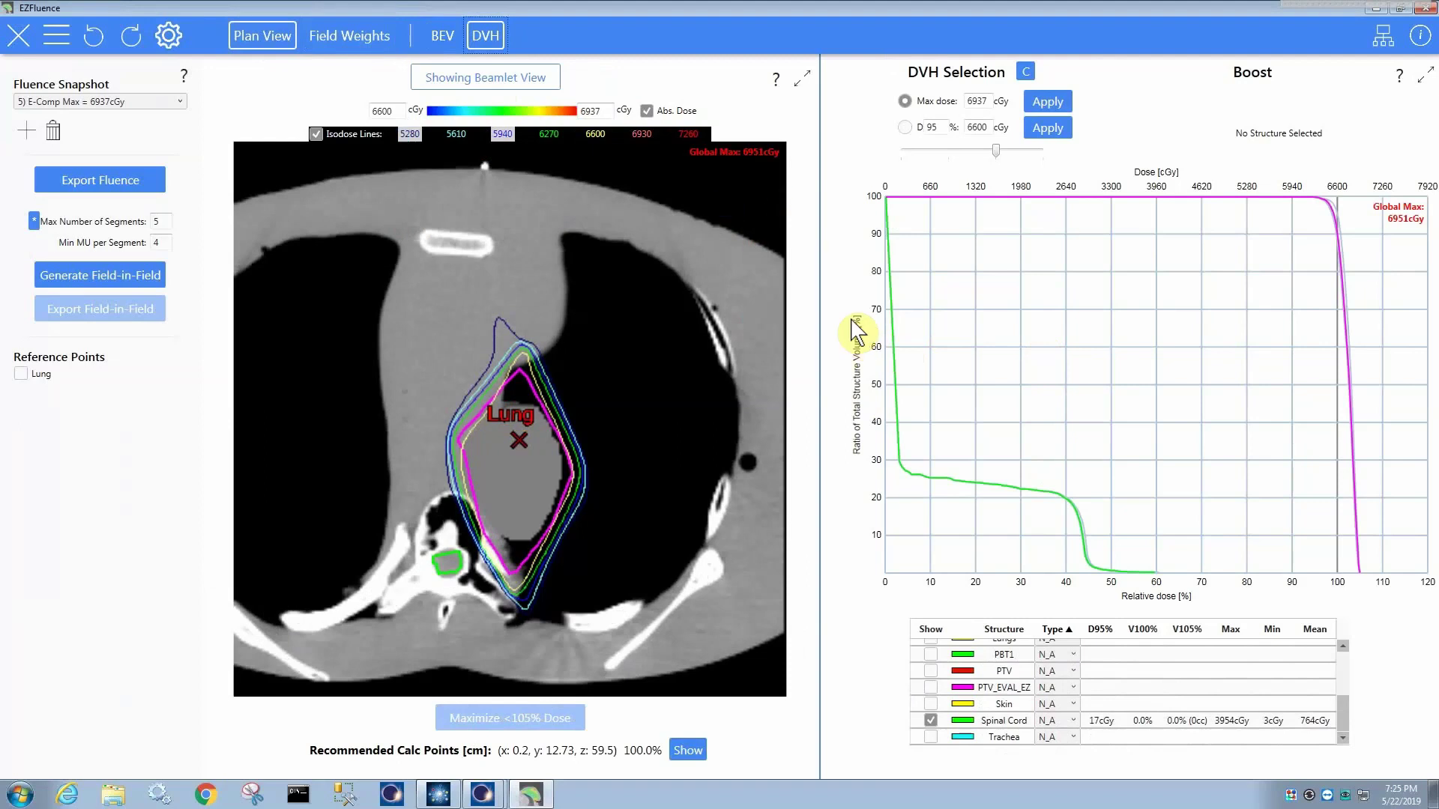
{"action": "left_click", "coordinate": [332, 43]}
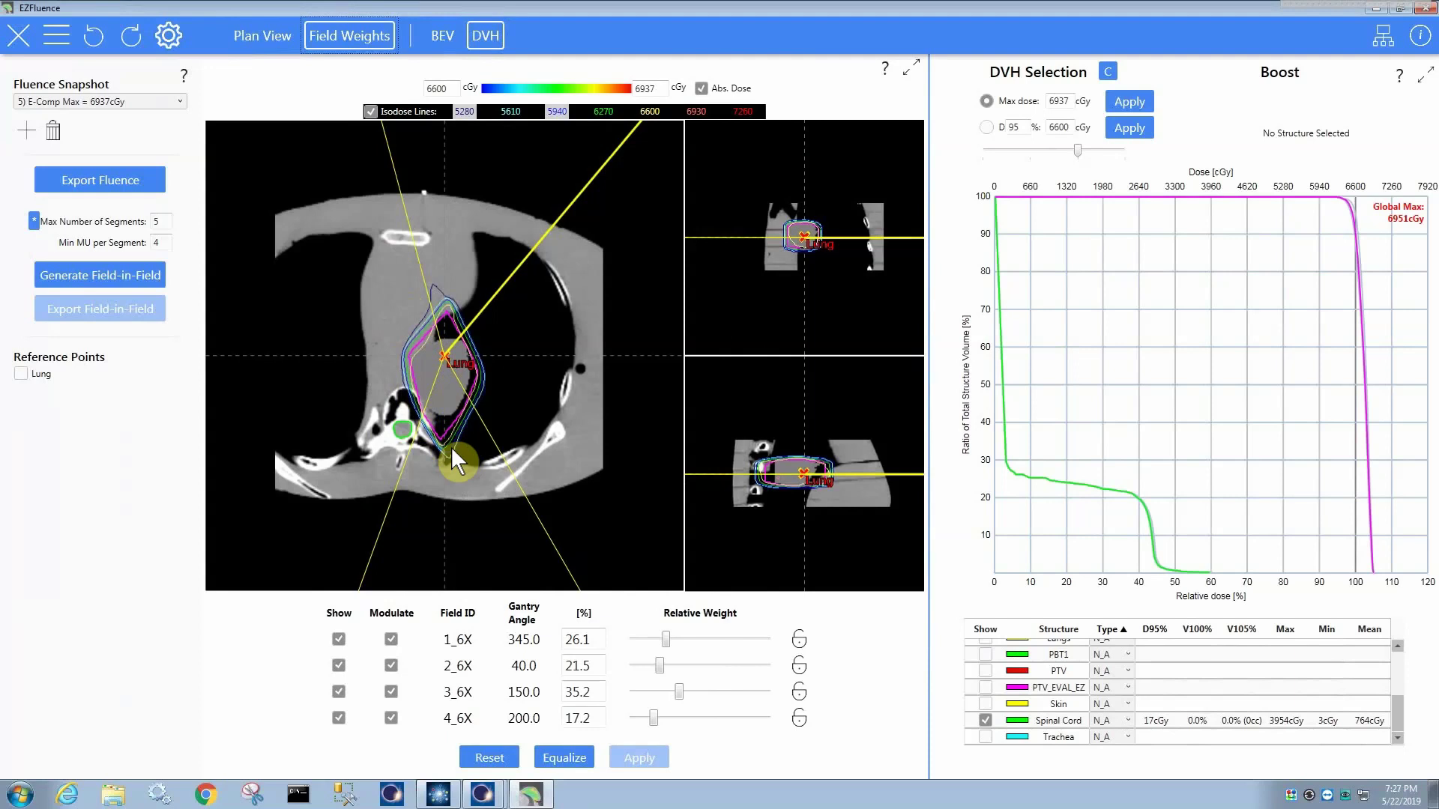
- Close EZFluence, load the 5F Brain plan, and relaunch EZFluence with all five fields modulated
{"action": "key", "text": "alt+F4"}
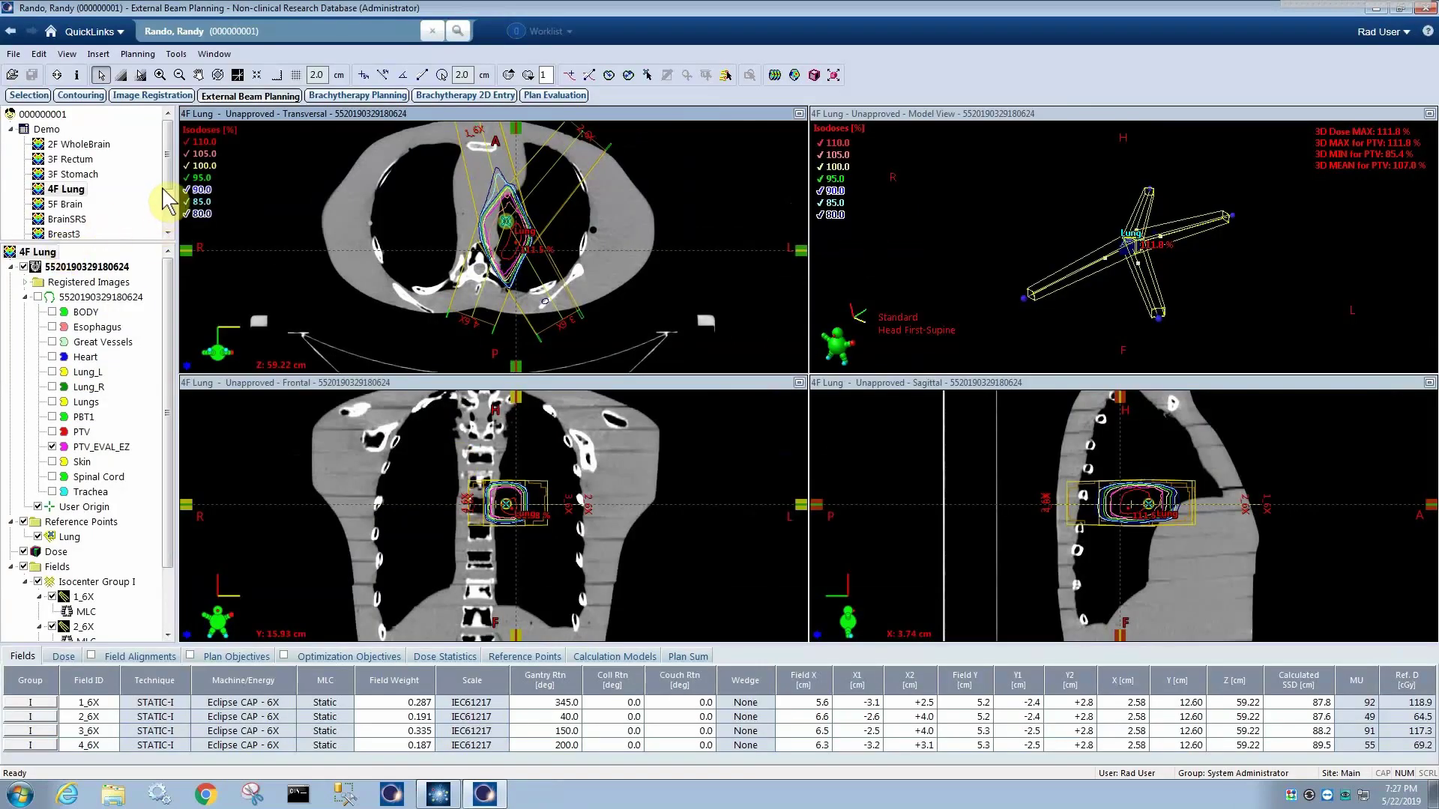
{"action": "double_click", "coordinate": [66, 203]}
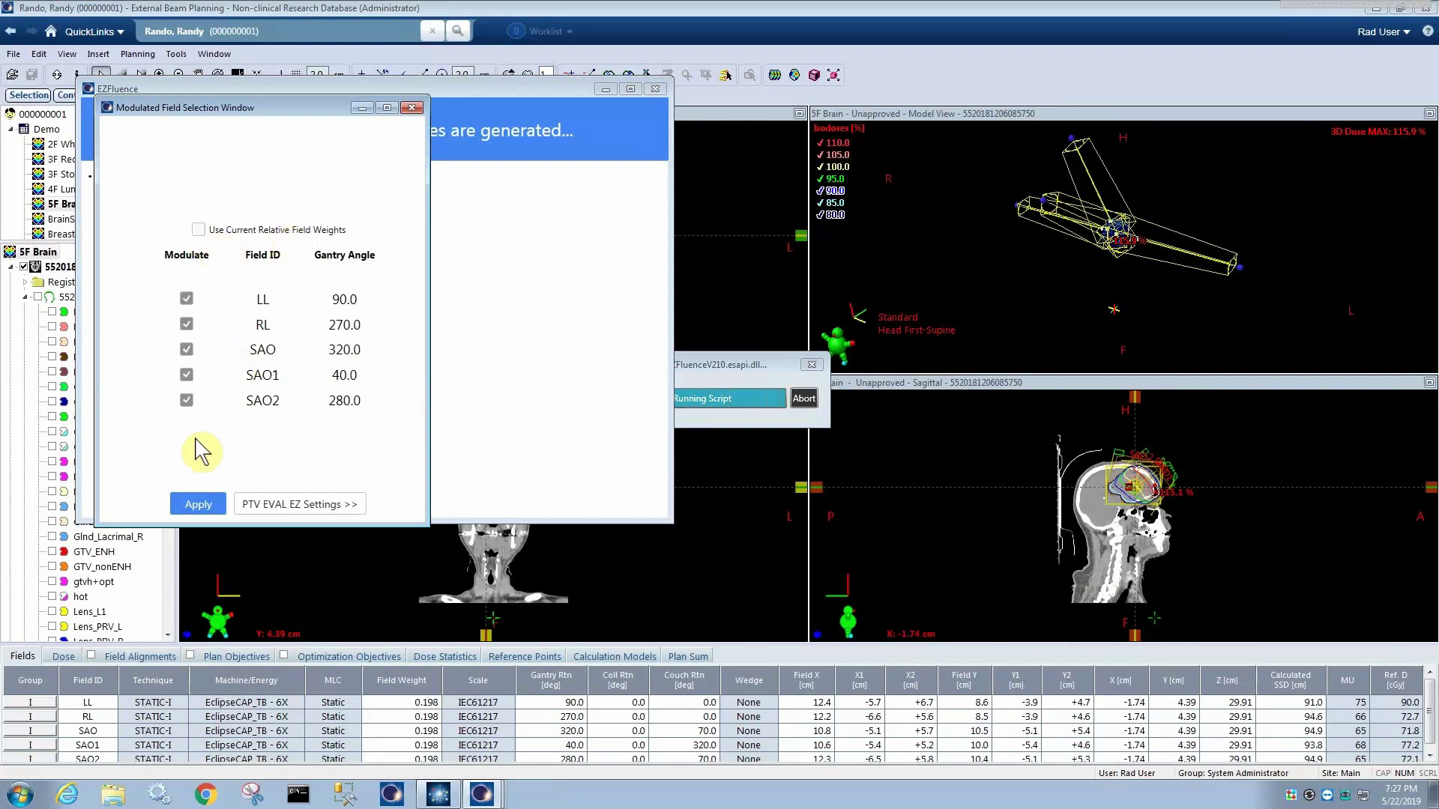
{"action": "left_click", "coordinate": [198, 508]}
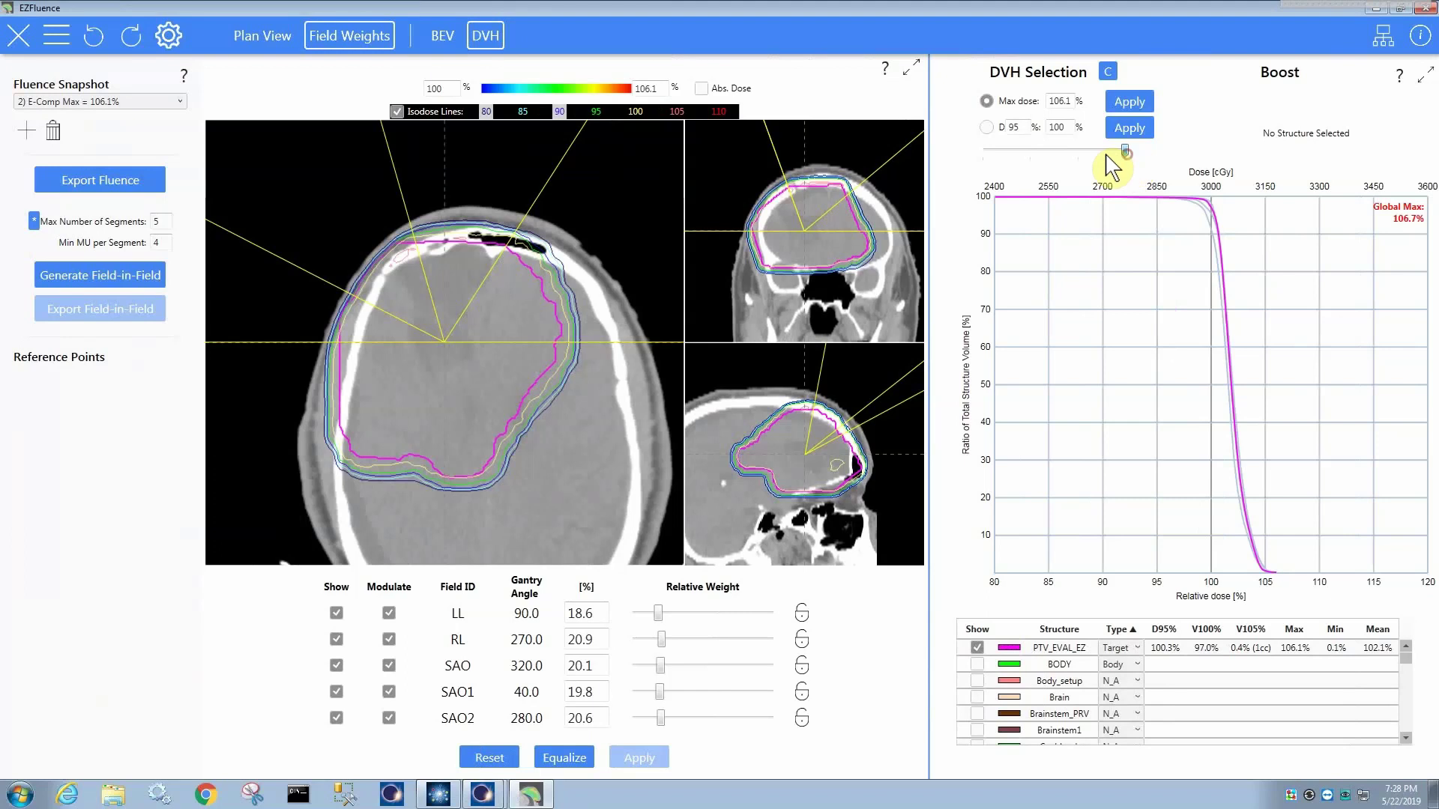
- Adjust the DVH shape for PTV_EVAL_EZ to increase target coverage at the 106.1% maximum dose
{"action": "mouse_move", "coordinate": [1102, 156]}
{"action": "left_mouse_down"}
{"action": "mouse_move", "coordinate": [1124, 155]}
{"action": "mouse_move", "coordinate": [1090, 154]}
{"action": "left_mouse_up"}
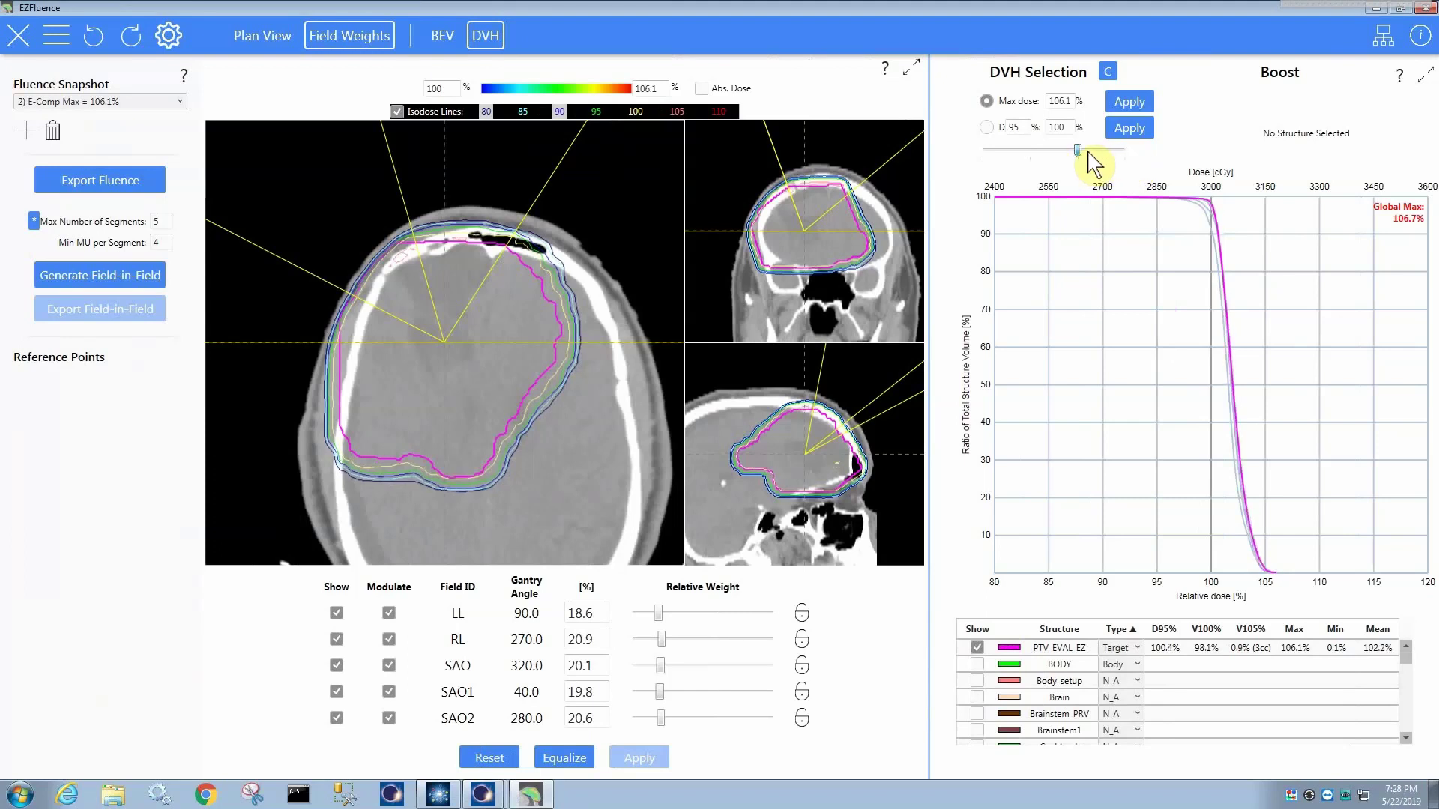